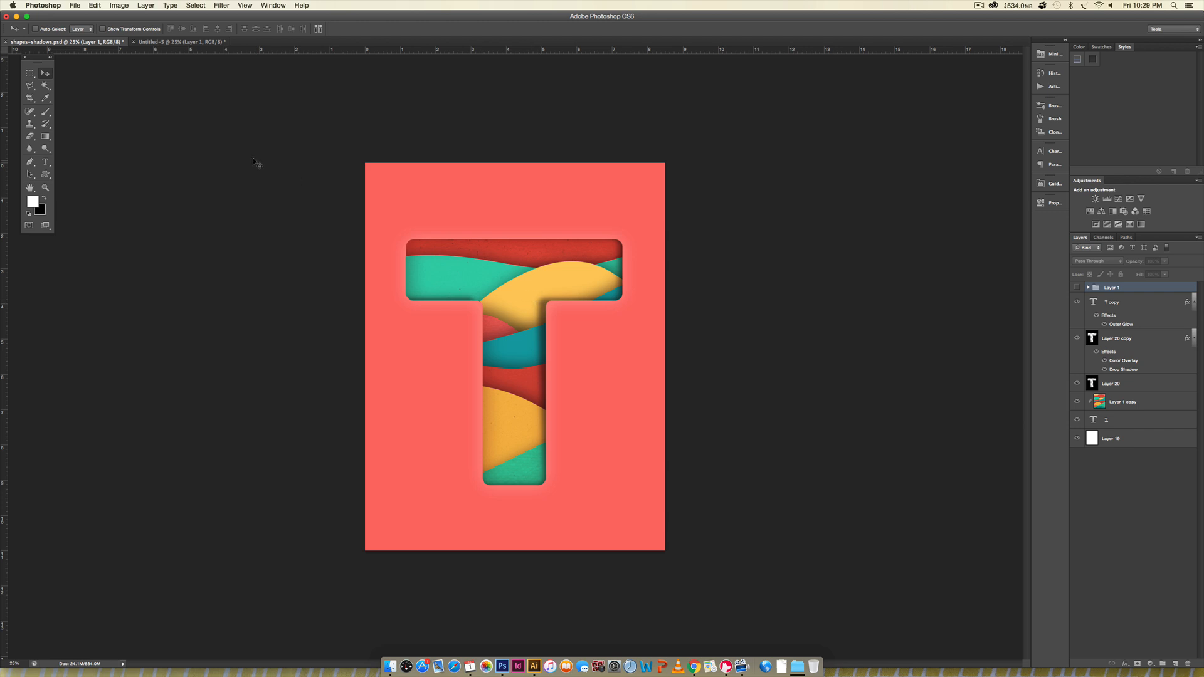
- Look over the flat paper-cut shapes in Illustrator and the shaded wave and letter T artwork in Photoshop
{"action": "left_click", "coordinate": [534, 666]}
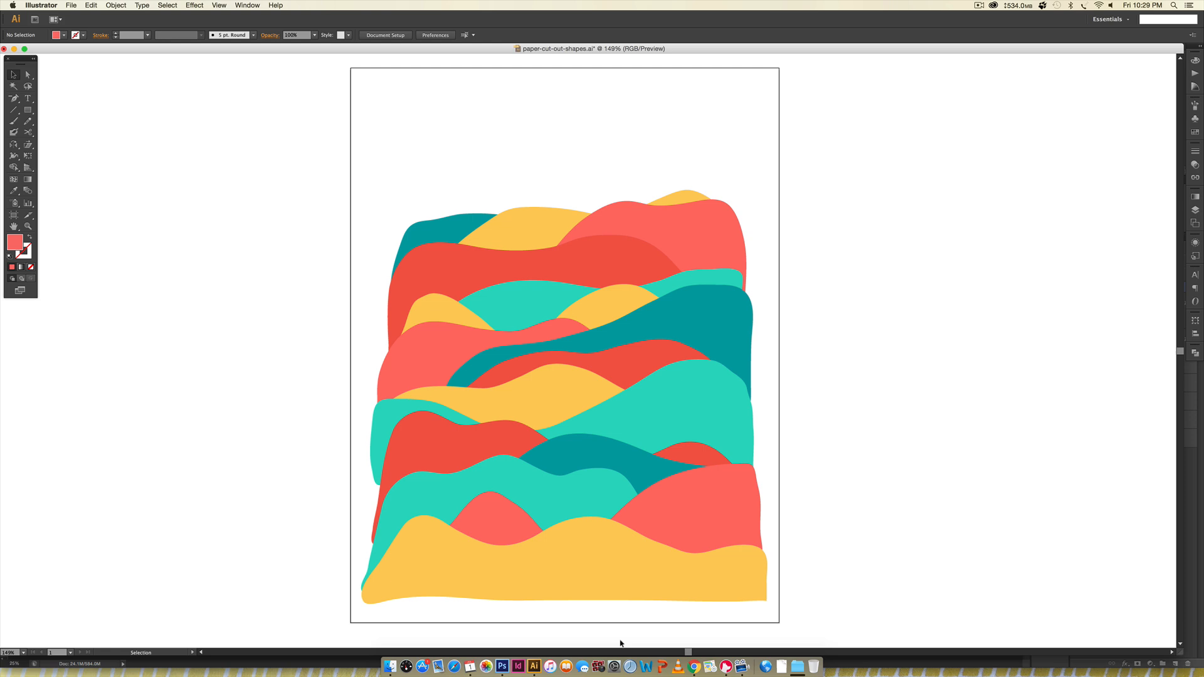
{"action": "left_click", "coordinate": [503, 666]}
{"action": "left_click", "coordinate": [210, 43]}
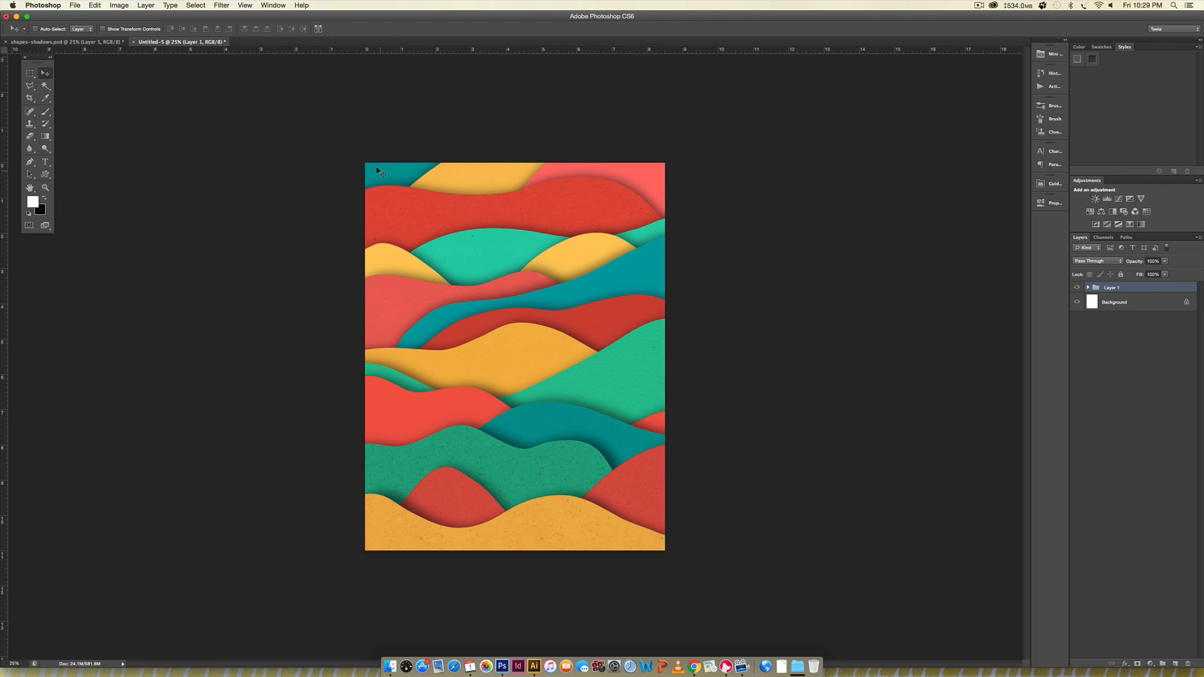
{"action": "left_click", "coordinate": [94, 42]}
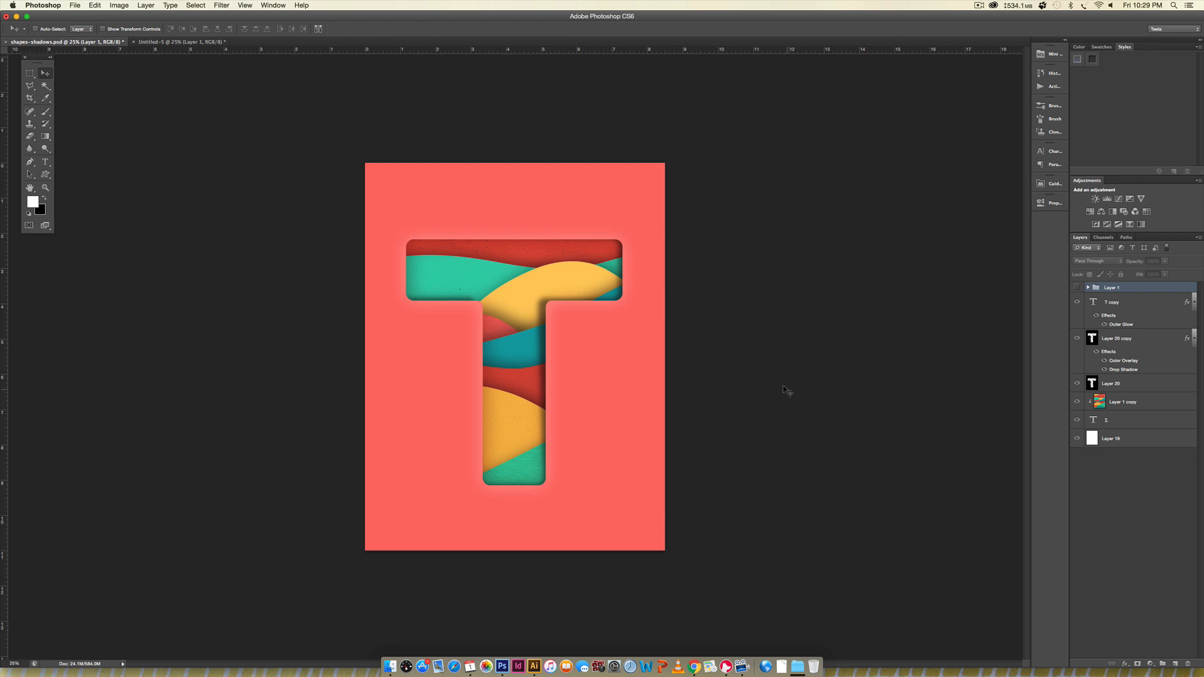
{"action": "left_click", "coordinate": [535, 666]}
{"action": "left_click", "coordinate": [503, 666]}
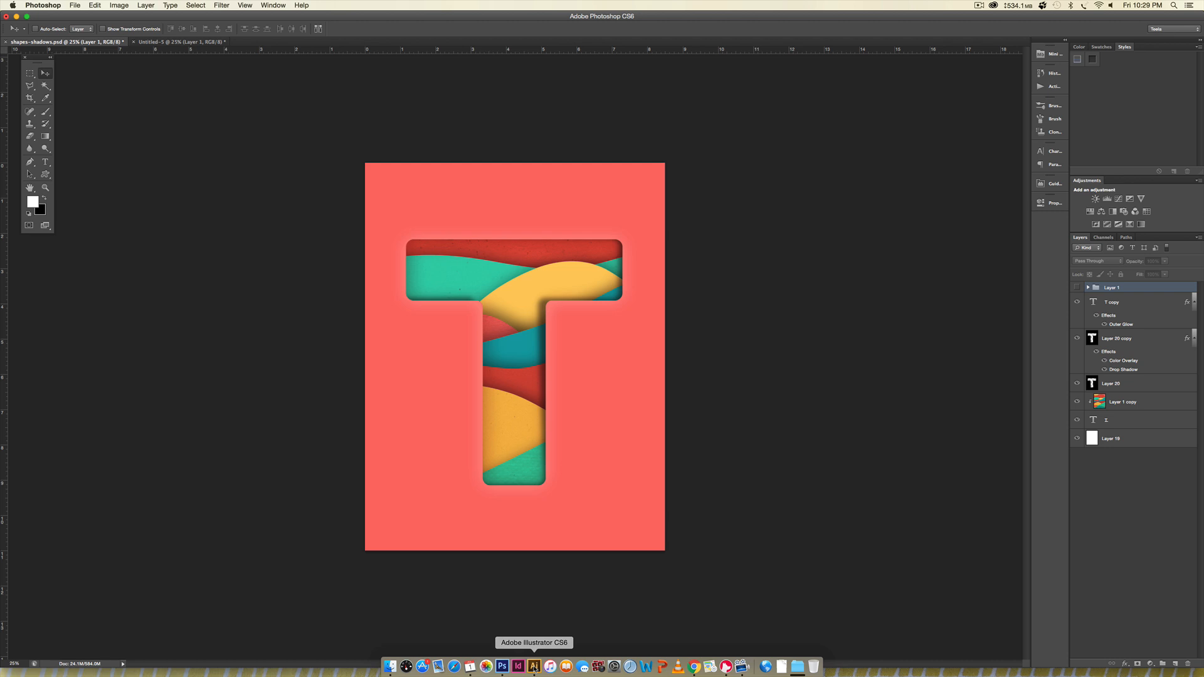
- Switch to Illustrator and create a new Letter-size RGB document, 8.5 by 11 in, with 300 ppi raster effects
{"action": "left_click", "coordinate": [533, 666]}
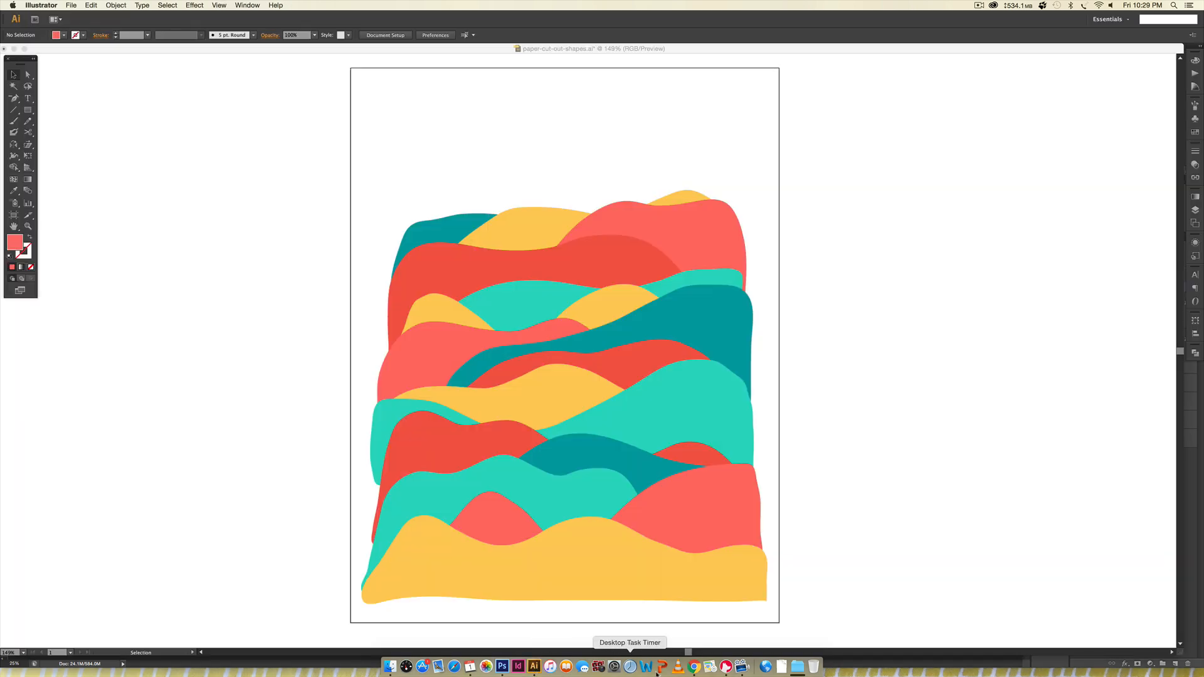
{"action": "left_click", "coordinate": [72, 5]}
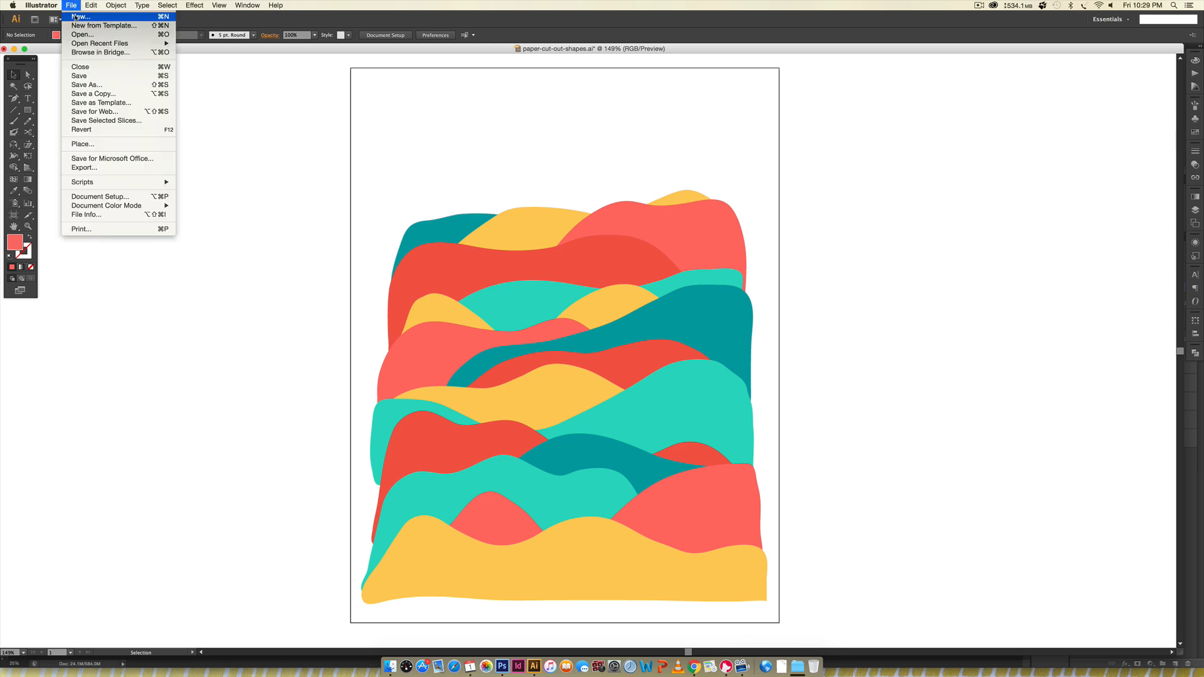
{"action": "left_click", "coordinate": [75, 16]}
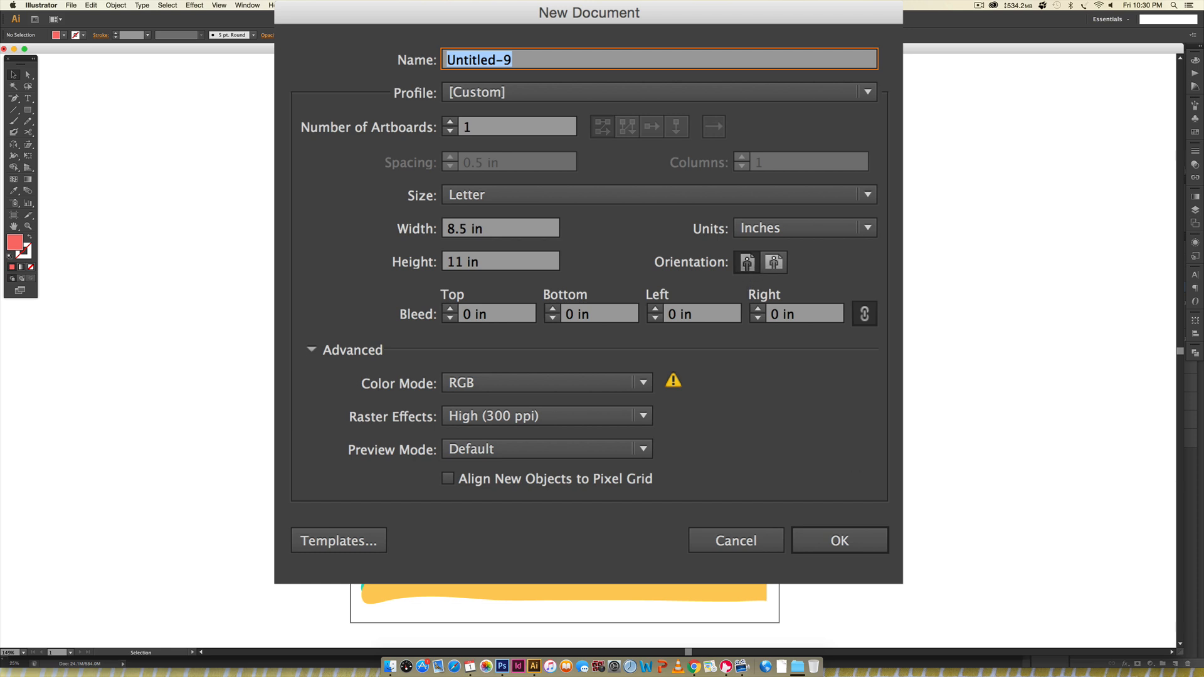
{"action": "left_click", "coordinate": [840, 541]}
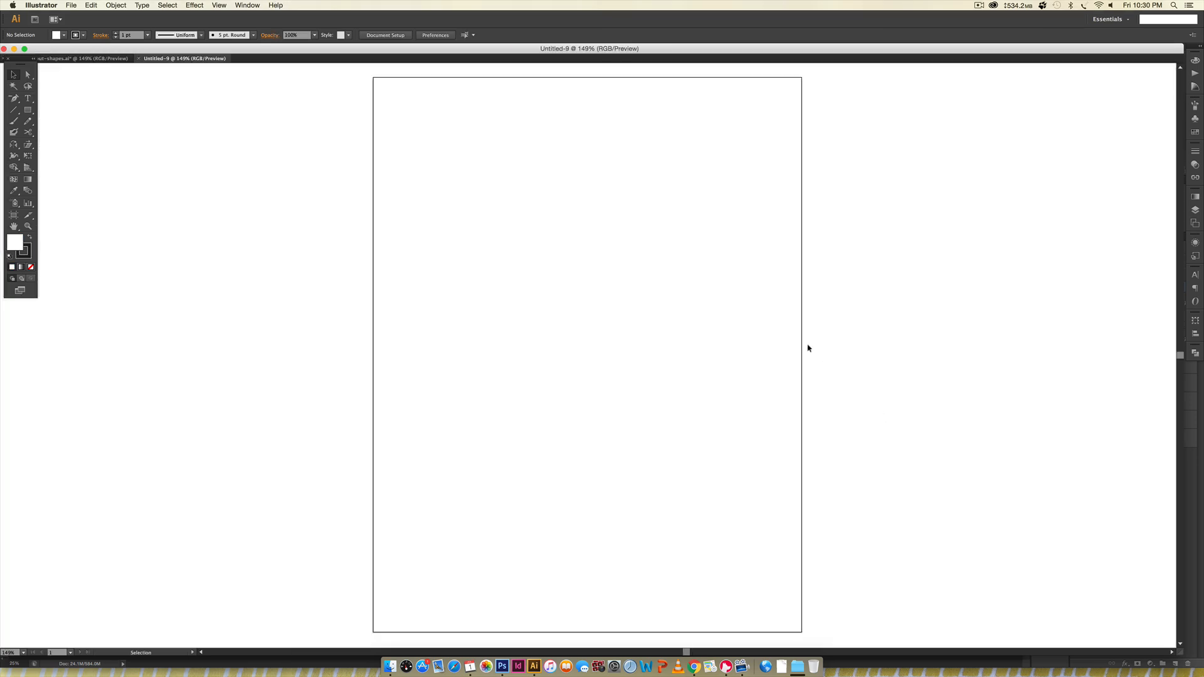
- Paste the row of five colour swatches and place it just outside the artboard's upper right corner
{"action": "key", "text": "super+v"}
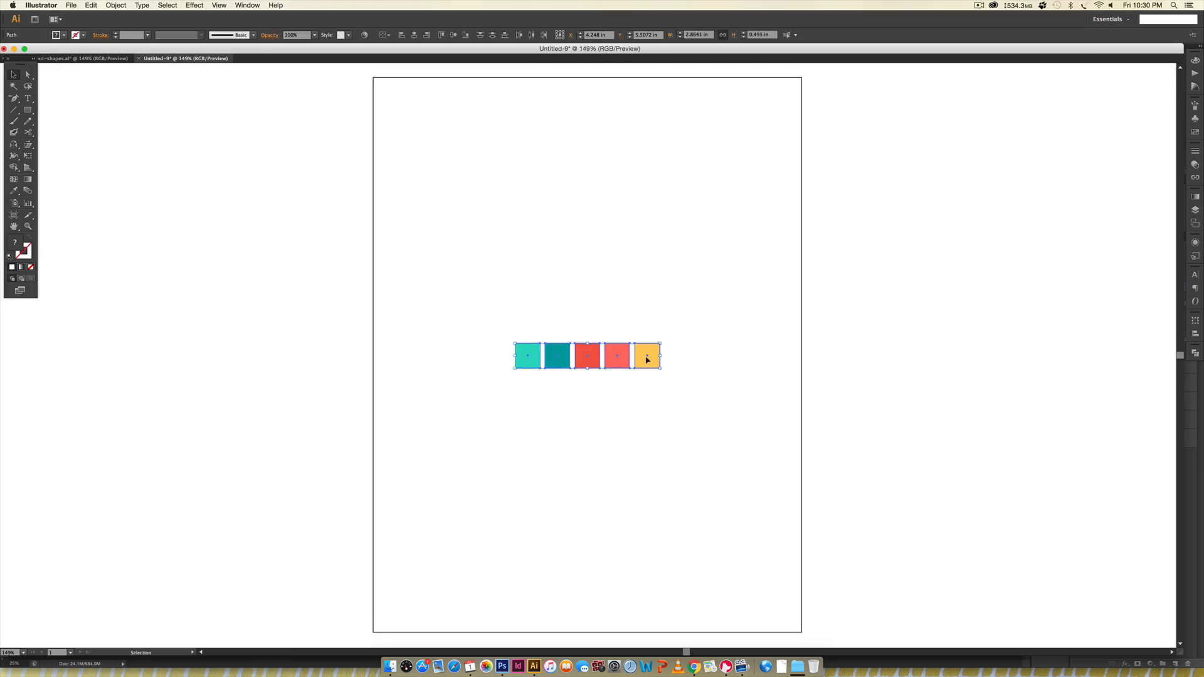
{"action": "left_click_drag", "start_coordinate": [647, 359], "coordinate": [949, 117]}
{"action": "left_click", "coordinate": [997, 224]}
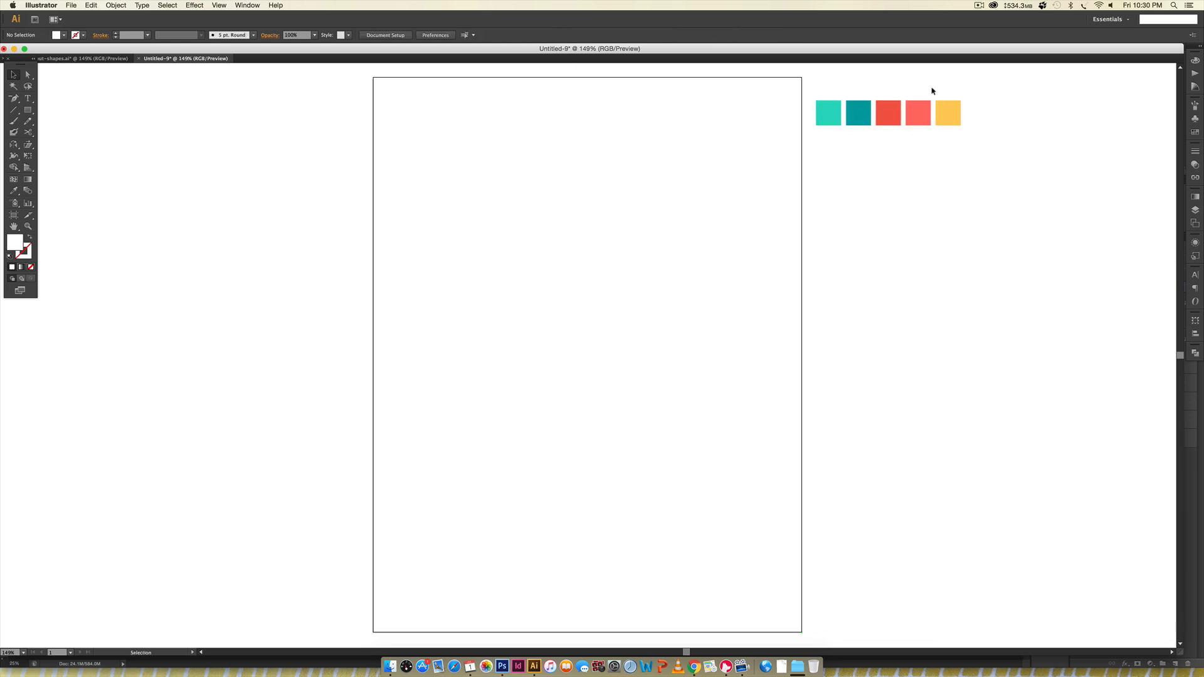
- Check the RGB and hex values of each of the five palette swatches
{"action": "left_click", "coordinate": [1196, 61]}
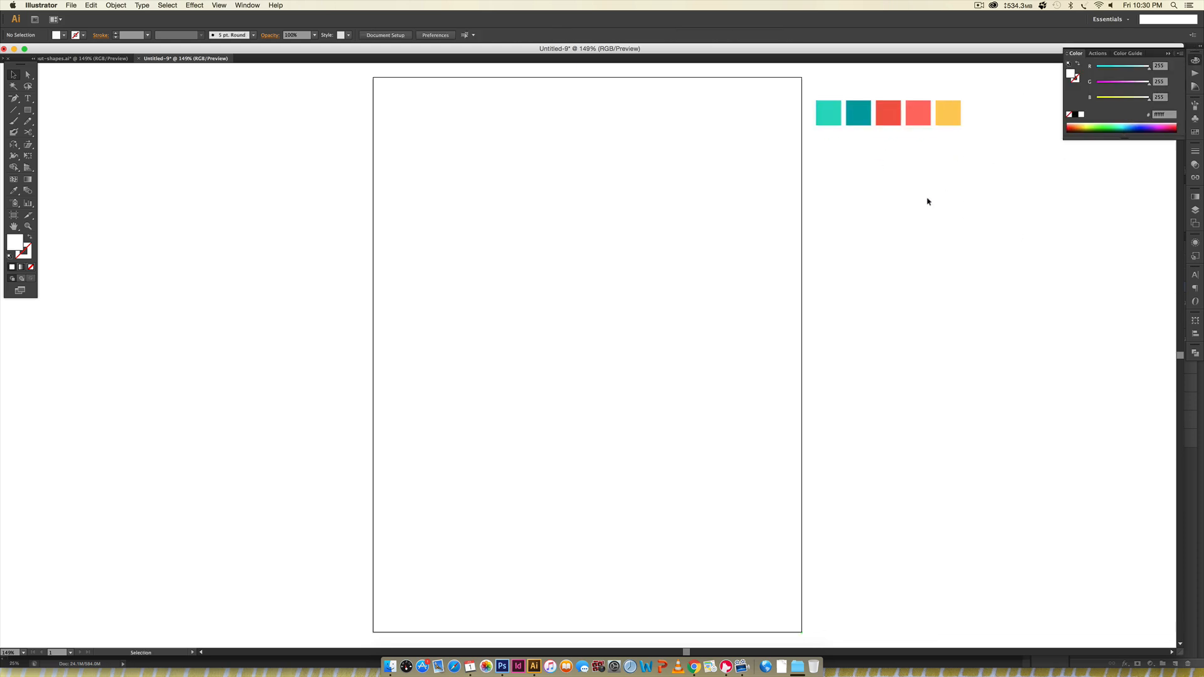
{"action": "left_click", "coordinate": [821, 118]}
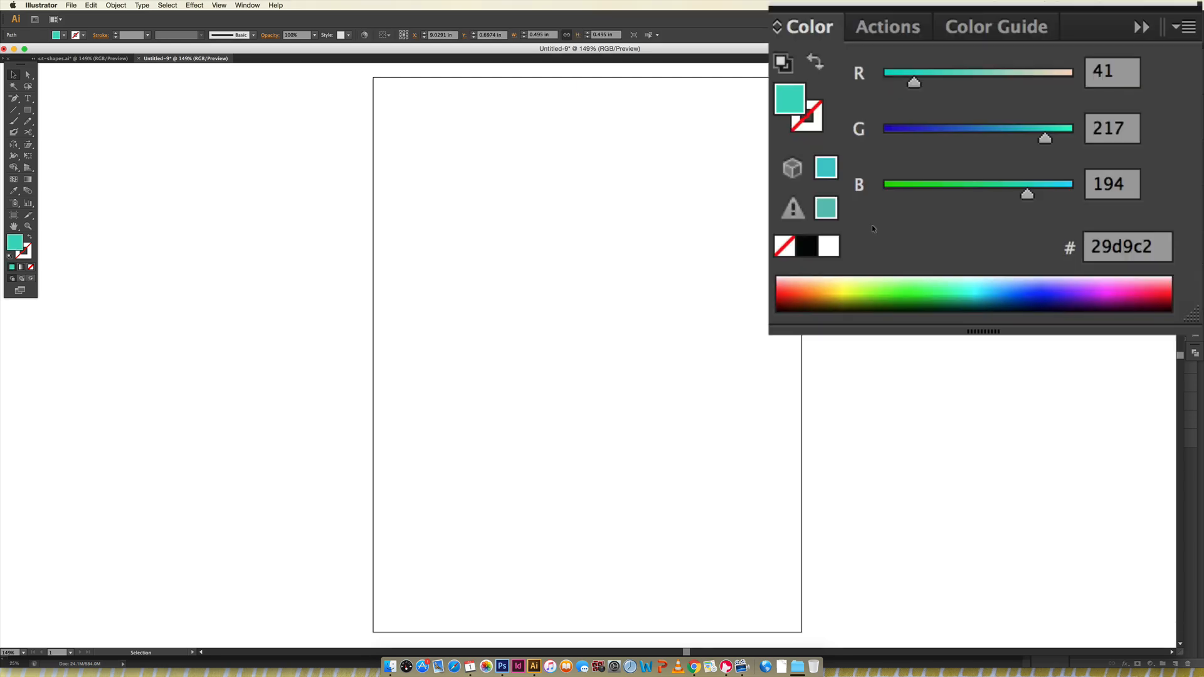
{"action": "left_click", "coordinate": [857, 119]}
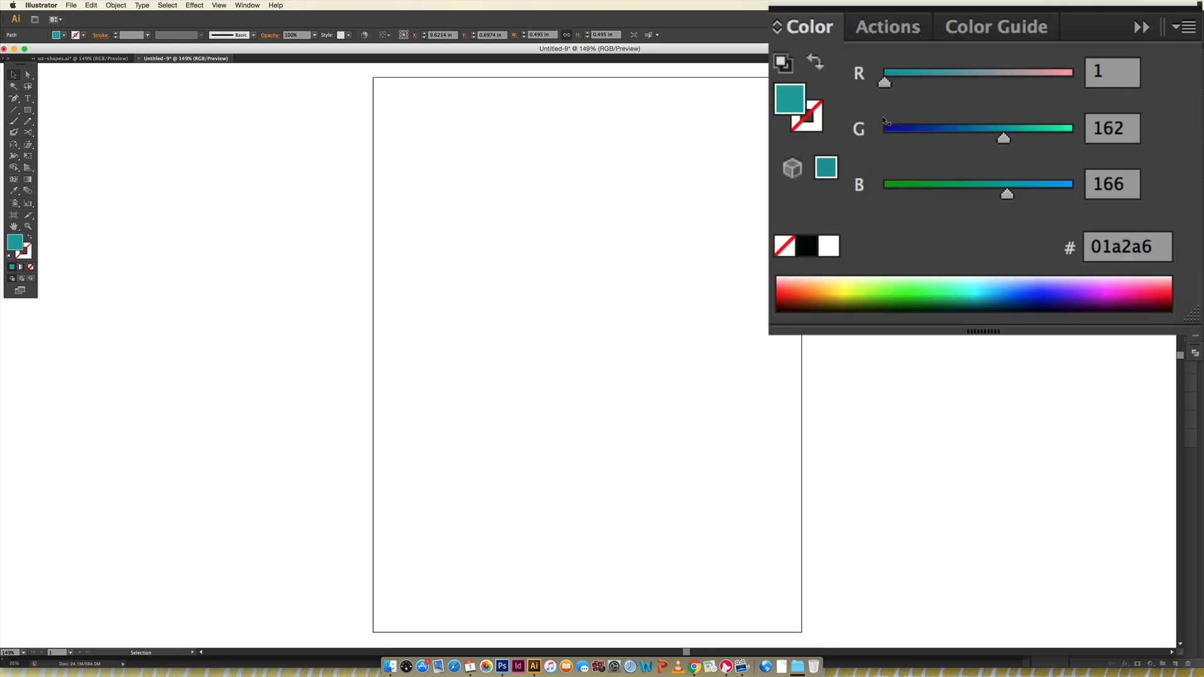
{"action": "left_click", "coordinate": [889, 121]}
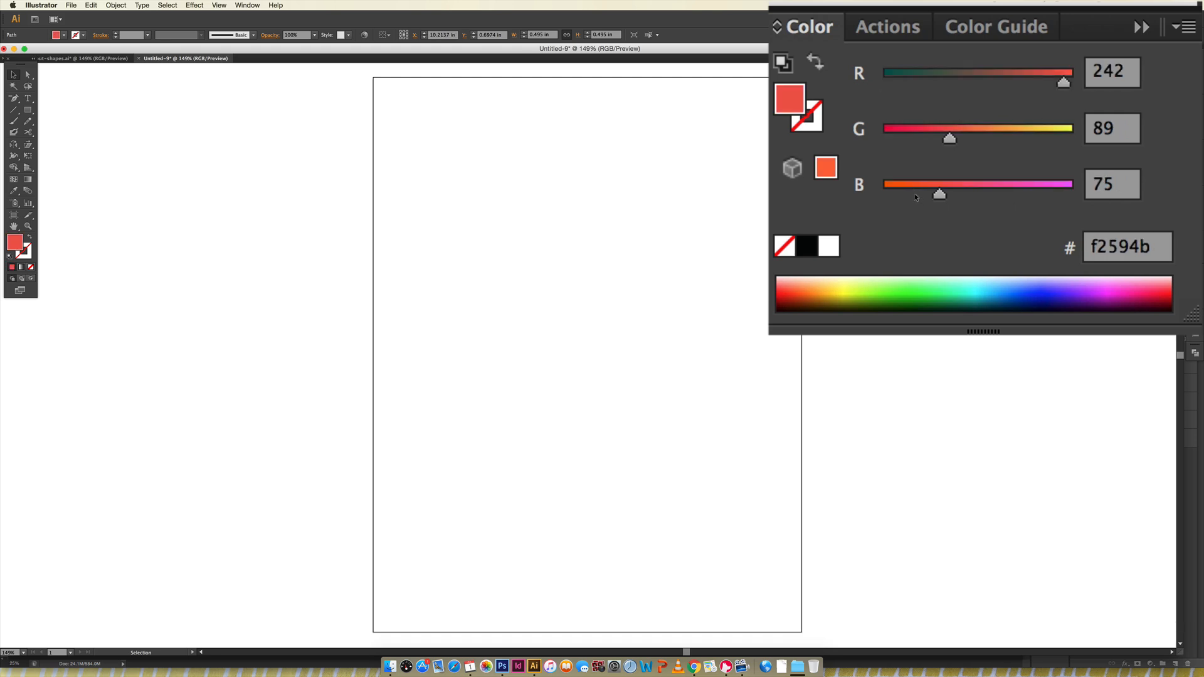
{"action": "left_click", "coordinate": [912, 113]}
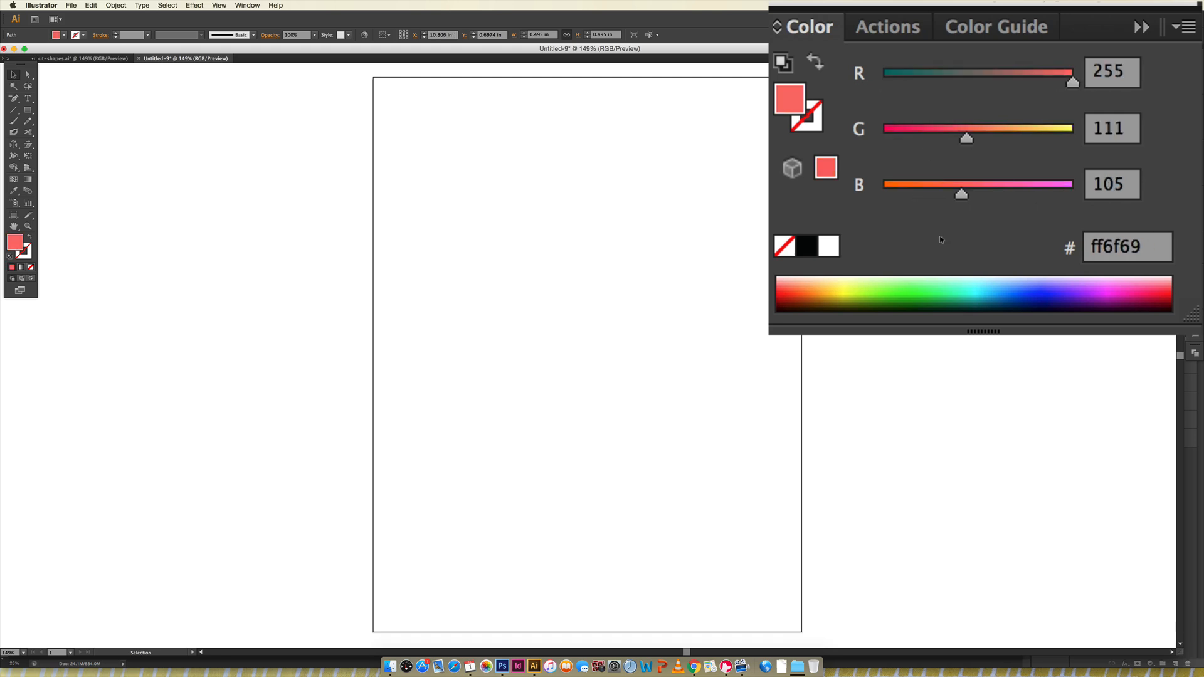
{"action": "left_click", "coordinate": [948, 117]}
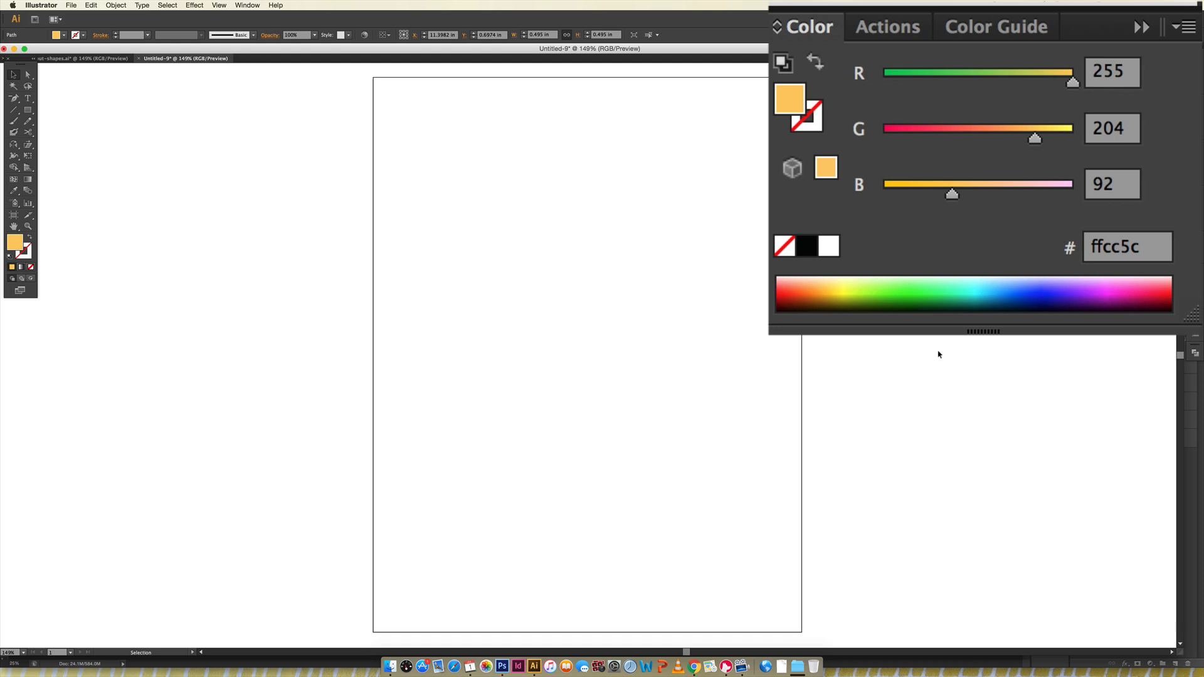
{"action": "left_click", "coordinate": [939, 351]}
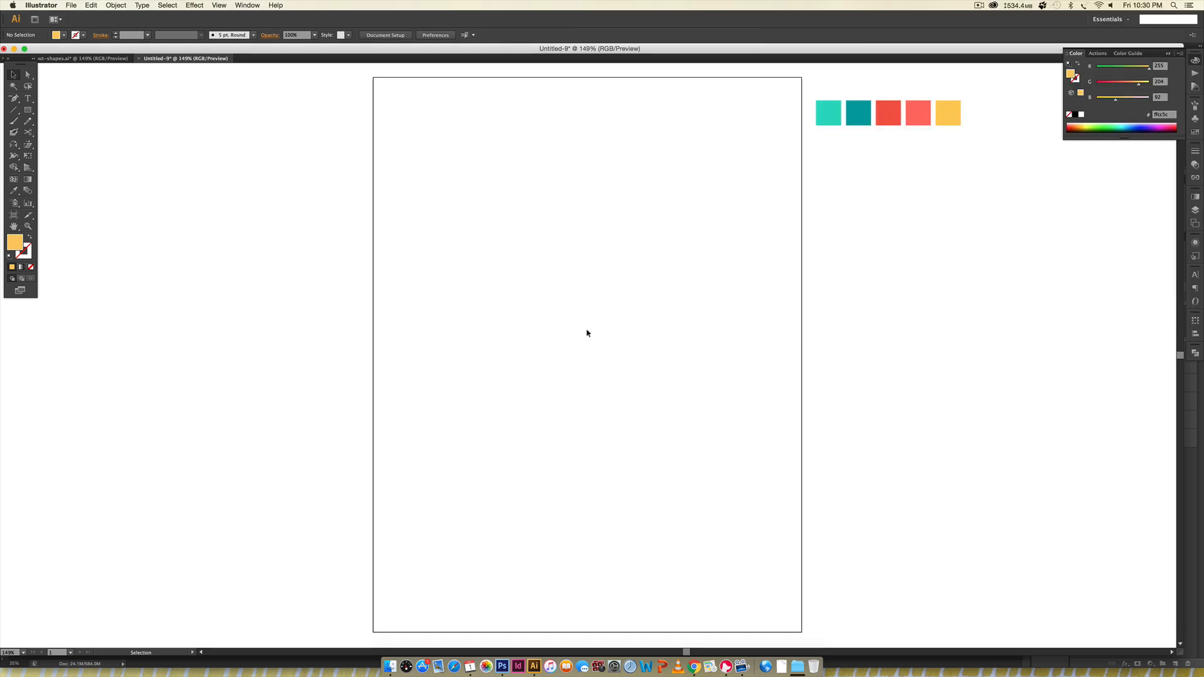
- Draw a closed wavy Pencil shape about 9.4 by 3.1 in across the artboard's bottom and fill it with the yellow swatch
{"action": "key", "text": "n"}
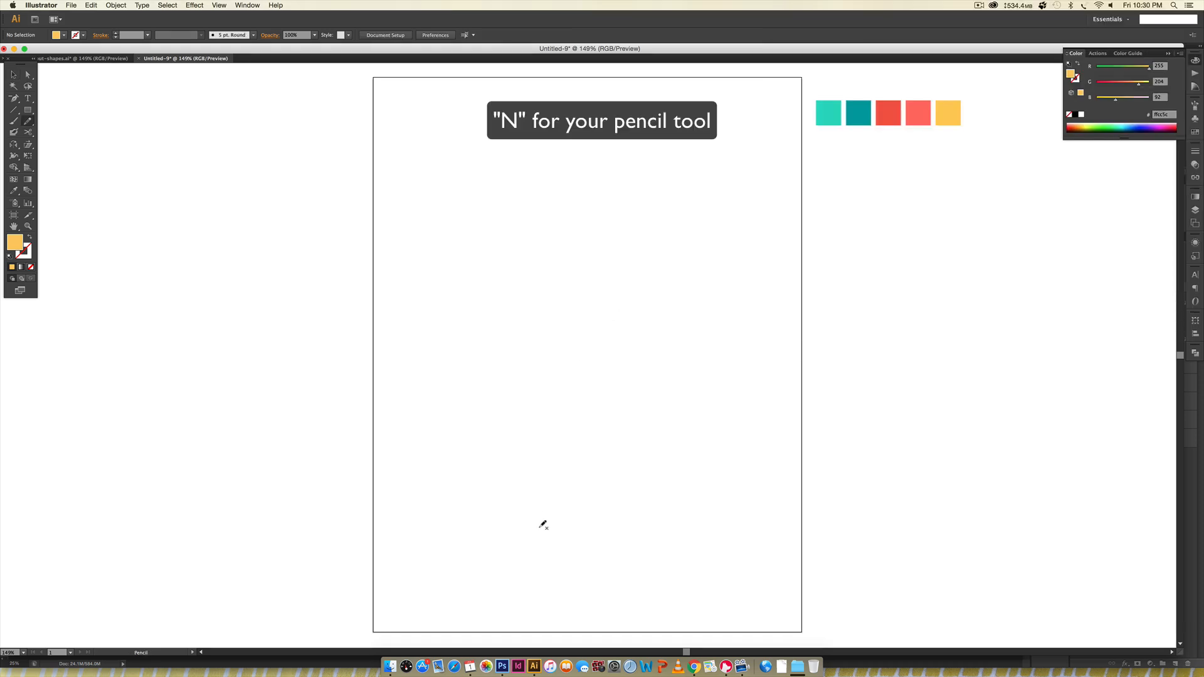
{"action": "mouse_move", "coordinate": [357, 607]}
{"action": "left_mouse_down"}
{"action": "mouse_move", "coordinate": [414, 521]}
{"action": "mouse_move", "coordinate": [527, 530]}
{"action": "mouse_move", "coordinate": [586, 499]}
{"action": "mouse_move", "coordinate": [647, 501]}
{"action": "mouse_move", "coordinate": [687, 544]}
{"action": "mouse_move", "coordinate": [807, 535]}
{"action": "mouse_move", "coordinate": [824, 589]}
{"action": "mouse_move", "coordinate": [826, 628]}
{"action": "mouse_move", "coordinate": [795, 646]}
{"action": "mouse_move", "coordinate": [351, 608]}
{"action": "left_mouse_up"}
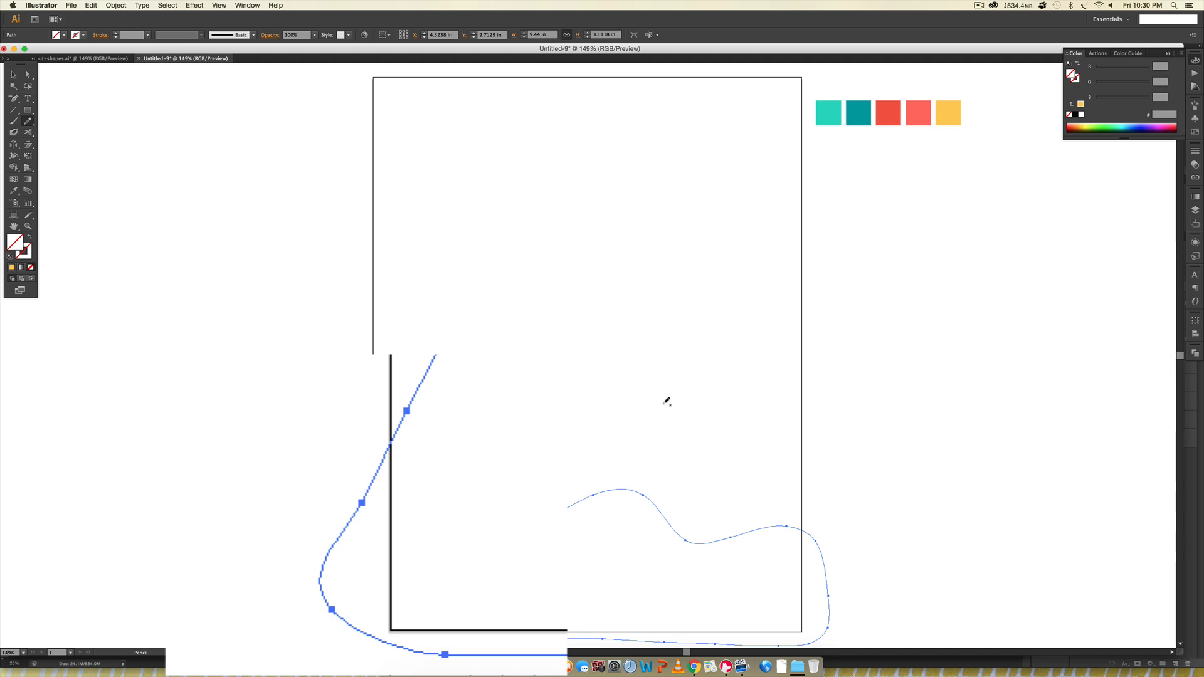
{"action": "key", "text": "i"}
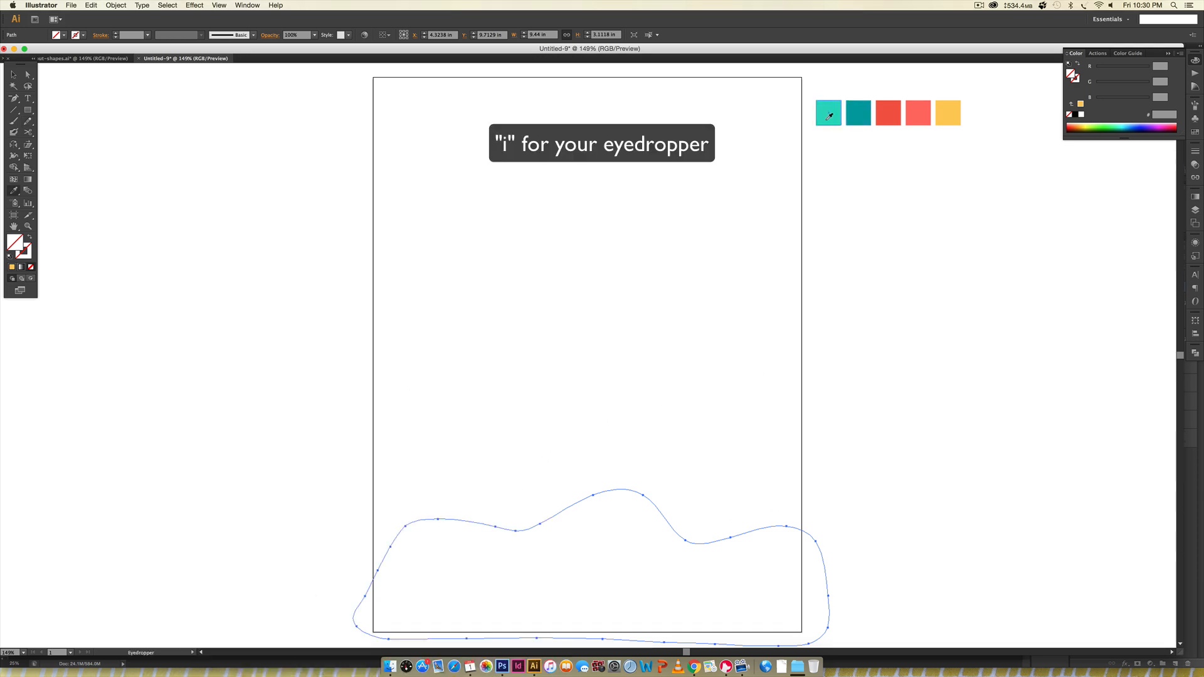
{"action": "left_click", "coordinate": [947, 113]}
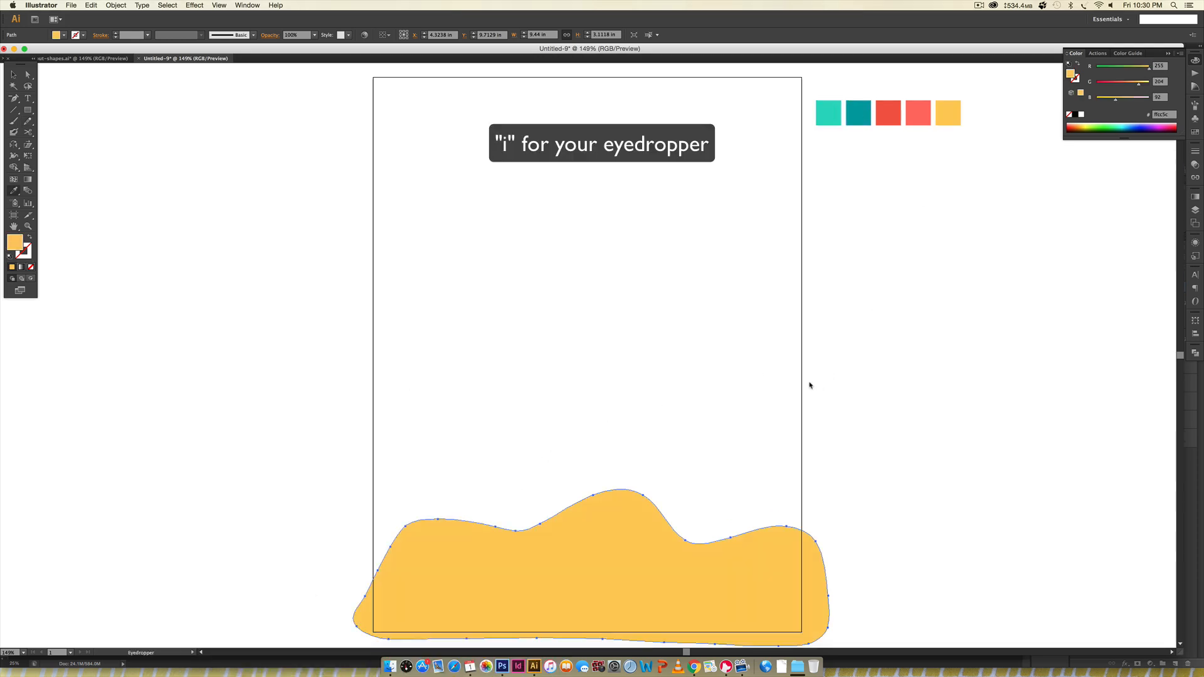
{"action": "key", "text": "v"}
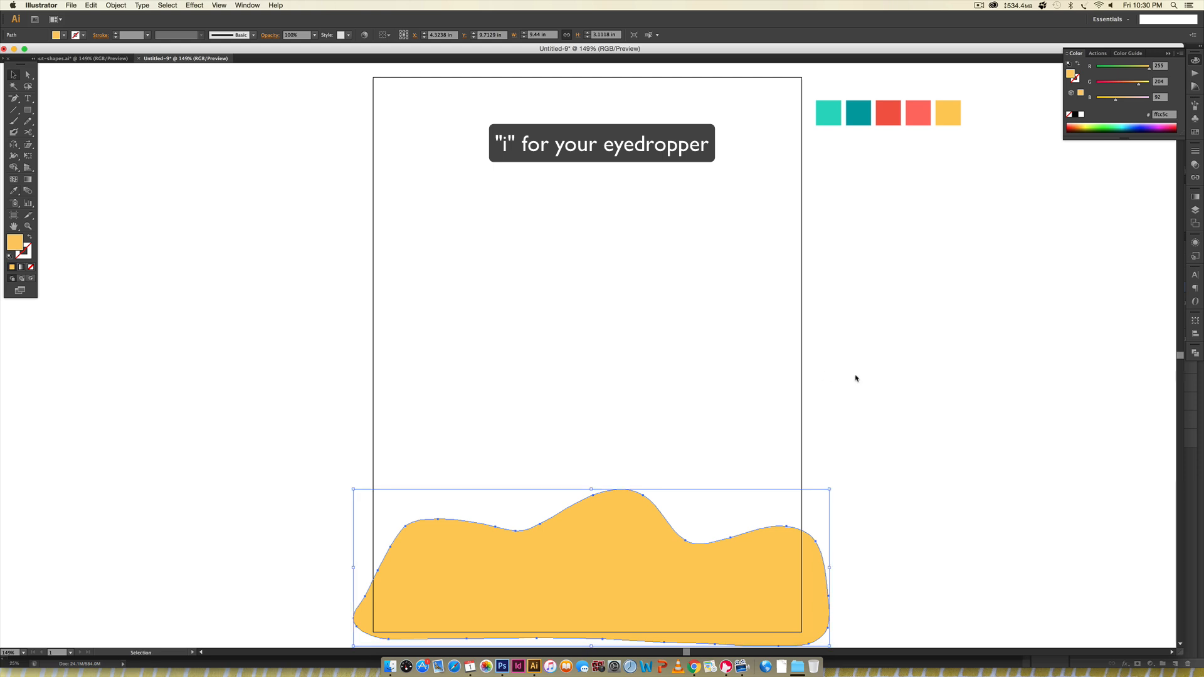
{"action": "left_click", "coordinate": [970, 377]}
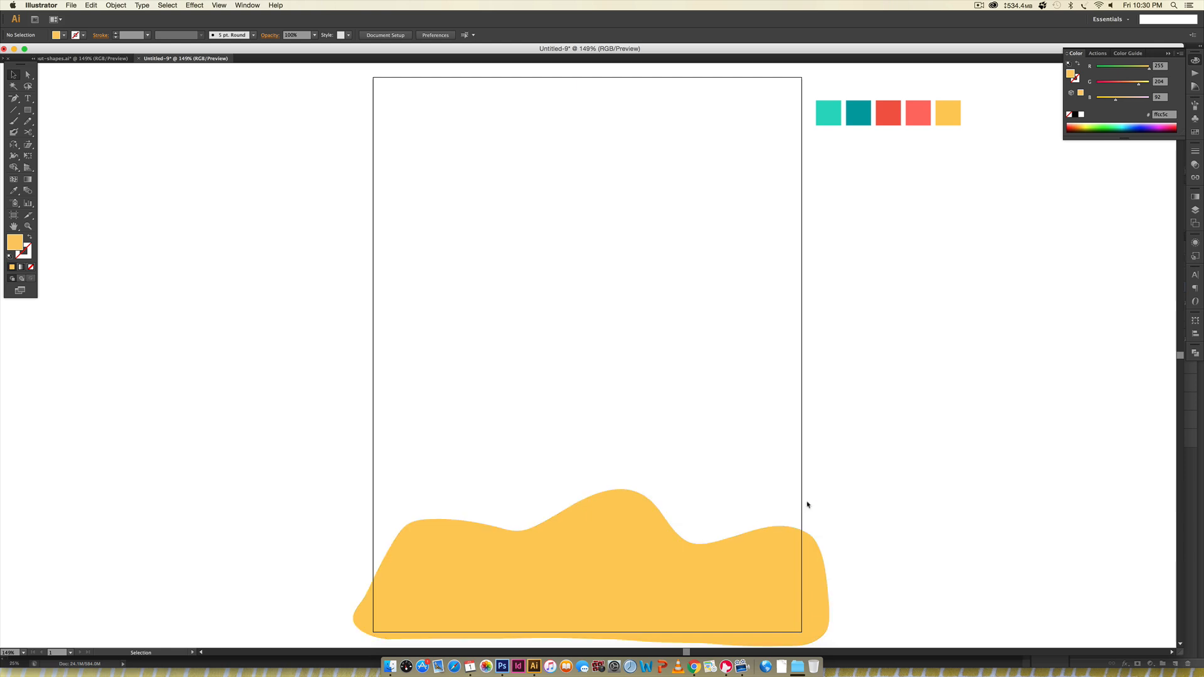
- Draw a second wavy shape about 9.1 by 3.2 in slightly higher, fill it with the coral swatch and send it to the back
{"action": "key", "text": "n"}
{"action": "mouse_move", "coordinate": [362, 606]}
{"action": "left_mouse_down"}
{"action": "mouse_move", "coordinate": [384, 503]}
{"action": "mouse_move", "coordinate": [427, 476]}
{"action": "mouse_move", "coordinate": [542, 527]}
{"action": "mouse_move", "coordinate": [591, 530]}
{"action": "mouse_move", "coordinate": [745, 459]}
{"action": "mouse_move", "coordinate": [803, 472]}
{"action": "mouse_move", "coordinate": [819, 580]}
{"action": "mouse_move", "coordinate": [363, 606]}
{"action": "left_mouse_up"}
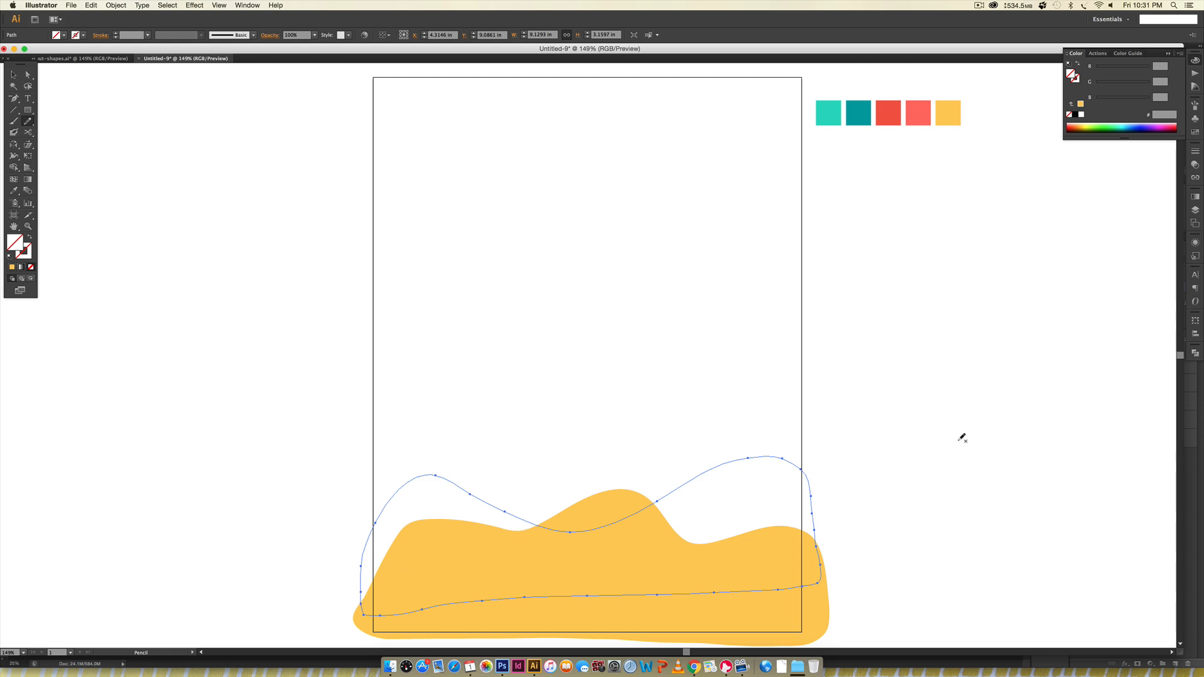
{"action": "key", "text": "i"}
{"action": "left_click", "coordinate": [919, 116]}
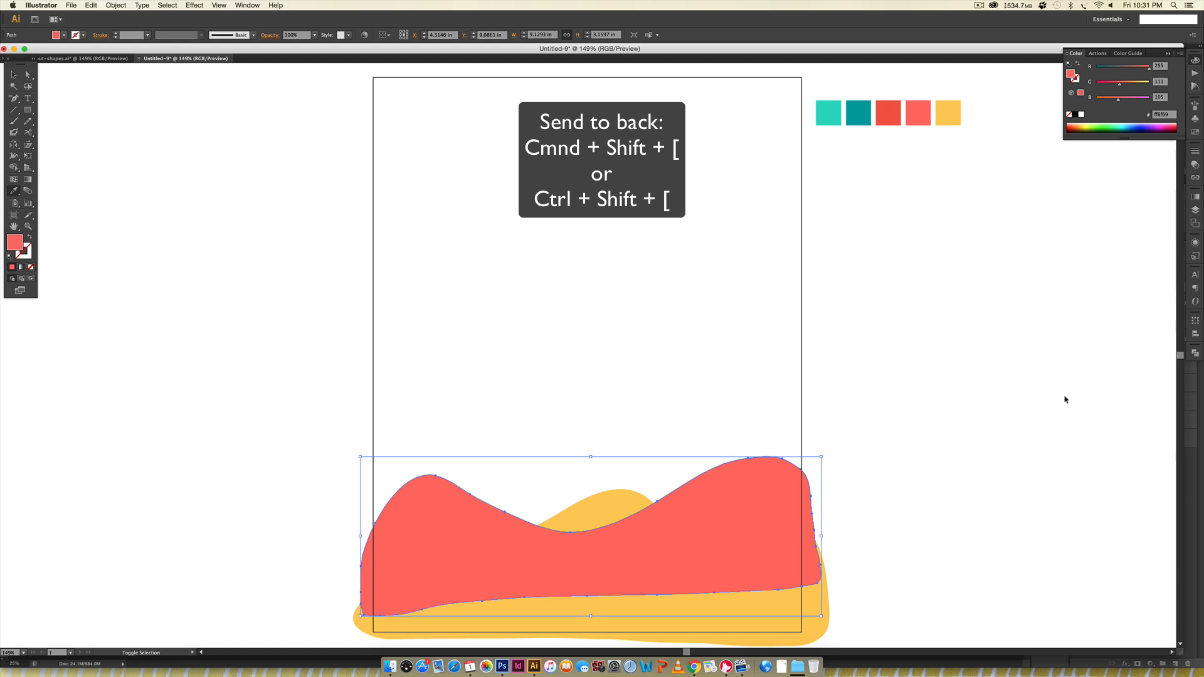
{"action": "key", "text": "super+shift+bracketleft"}
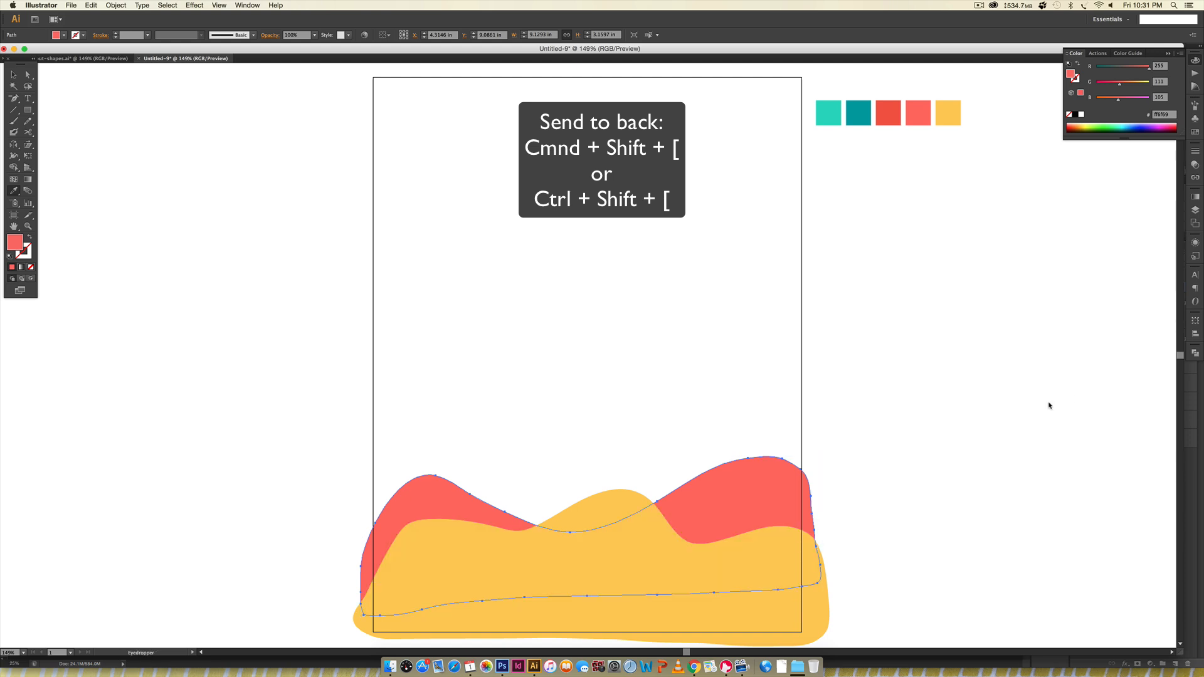
{"action": "key", "text": "v"}
{"action": "left_click", "coordinate": [921, 401]}
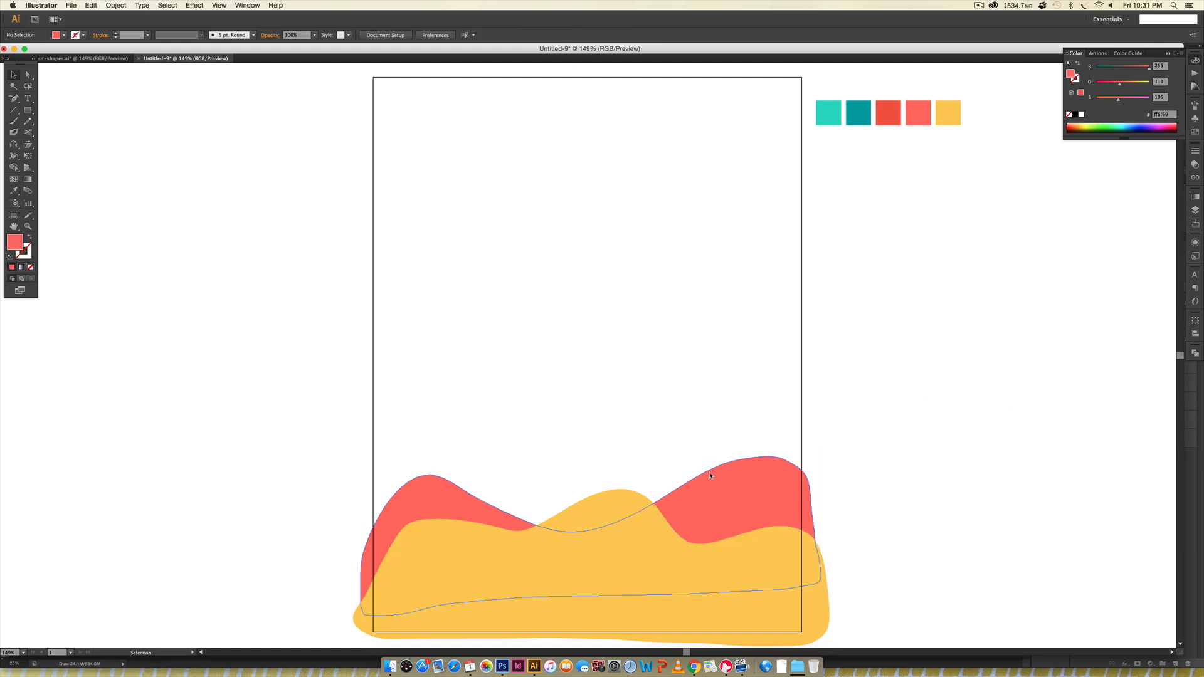
- Draw more overlapping wavy shapes up the artboard with varied palette fills, placing each one behind the previous shapes
{"action": "key", "text": "n"}
{"action": "mouse_move", "coordinate": [367, 564]}
{"action": "left_mouse_down"}
{"action": "mouse_move", "coordinate": [366, 488]}
{"action": "mouse_move", "coordinate": [386, 454]}
{"action": "mouse_move", "coordinate": [427, 442]}
{"action": "mouse_move", "coordinate": [508, 460]}
{"action": "left_mouse_up"}
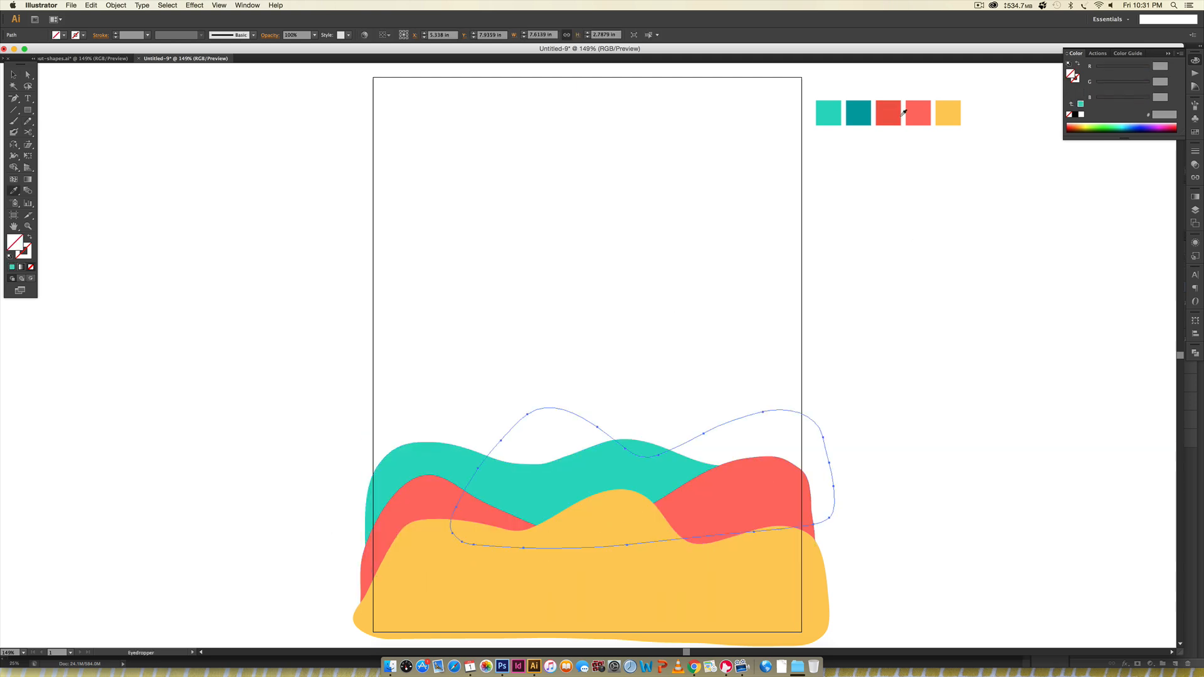
{"action": "left_click", "coordinate": [902, 113]}
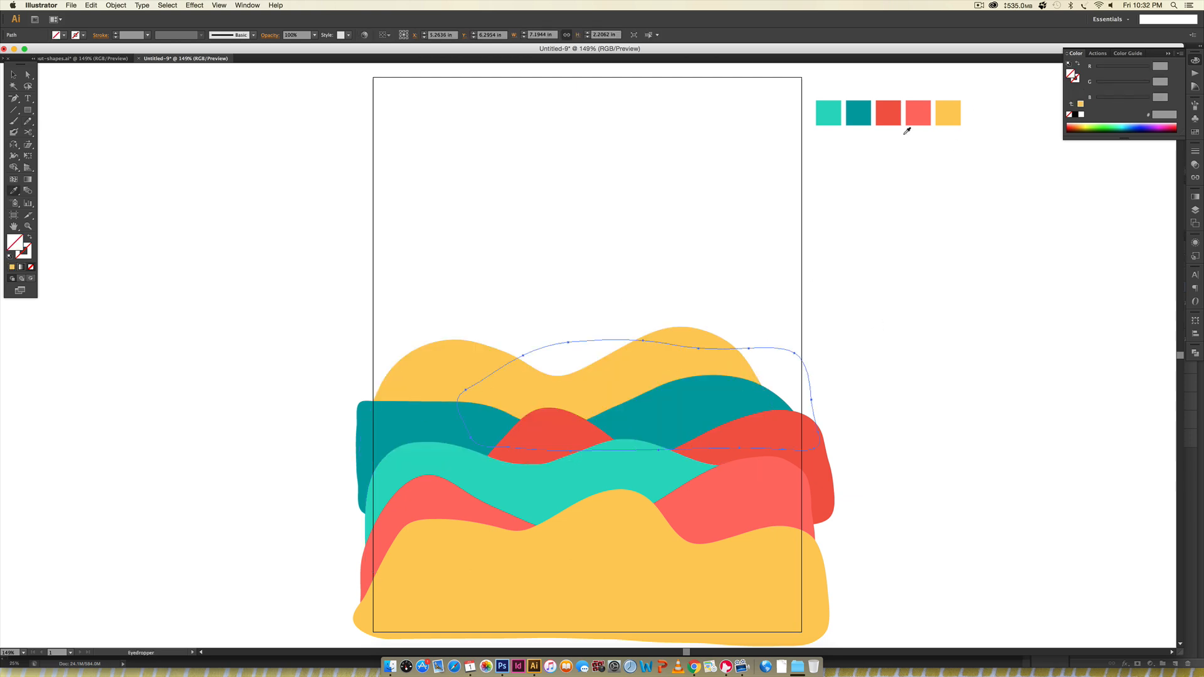
{"action": "left_click", "coordinate": [918, 113]}
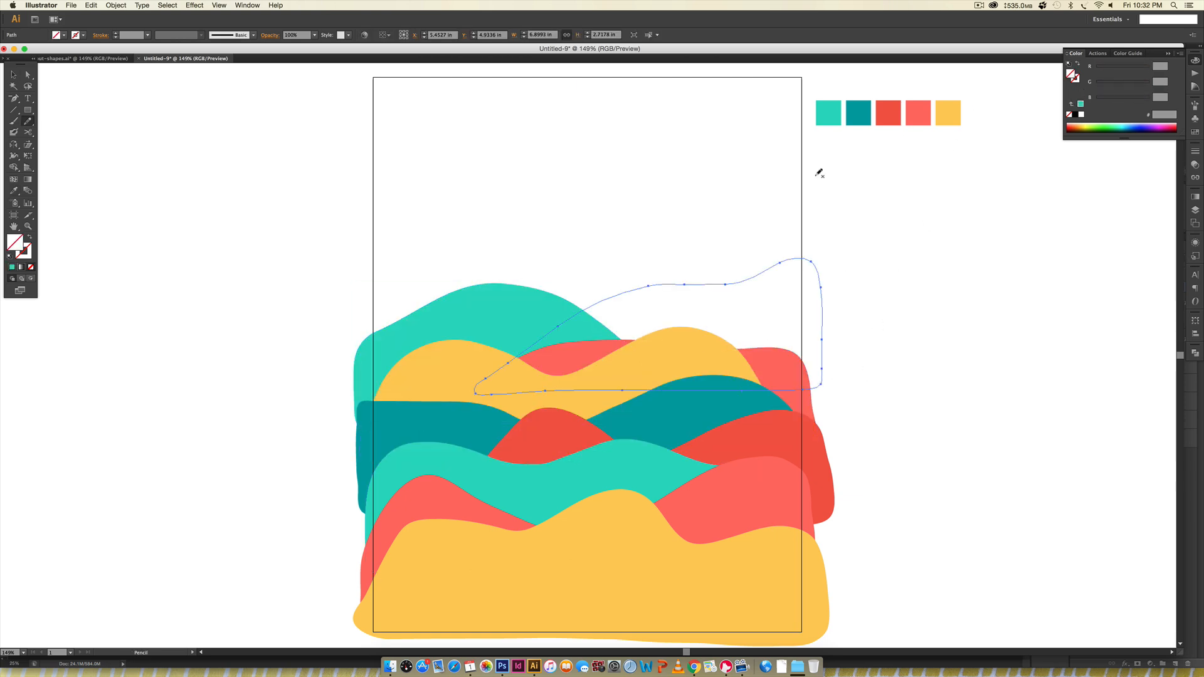
{"action": "left_click", "coordinate": [888, 113]}
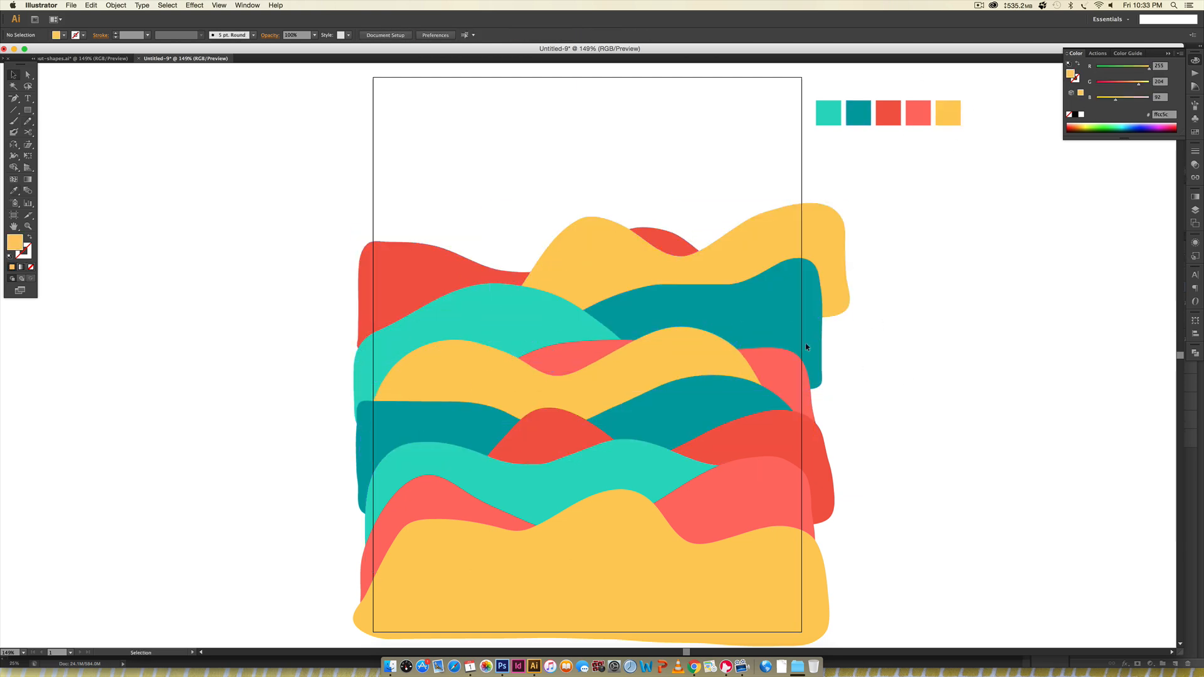
{"action": "left_click", "coordinate": [919, 112]}
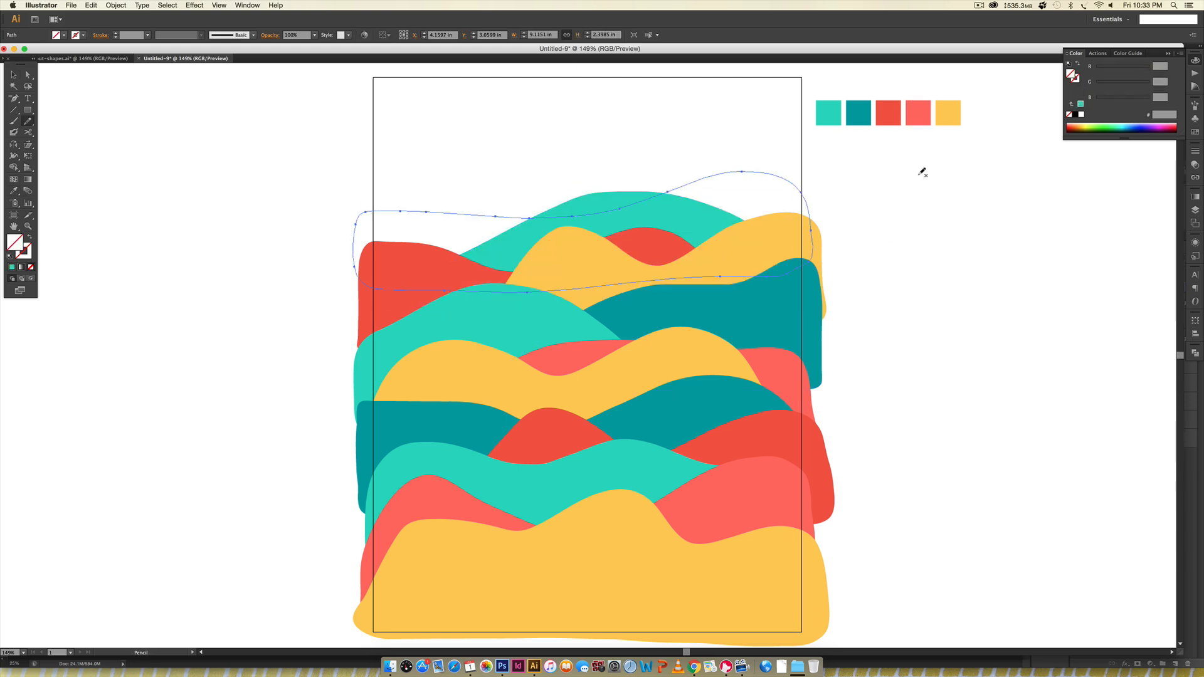
- Add a teal wave at the artboard's upper left and a red wave at its upper right, behind the existing shapes
{"action": "left_click_drag", "start_coordinate": [681, 181], "coordinate": [601, 158]}
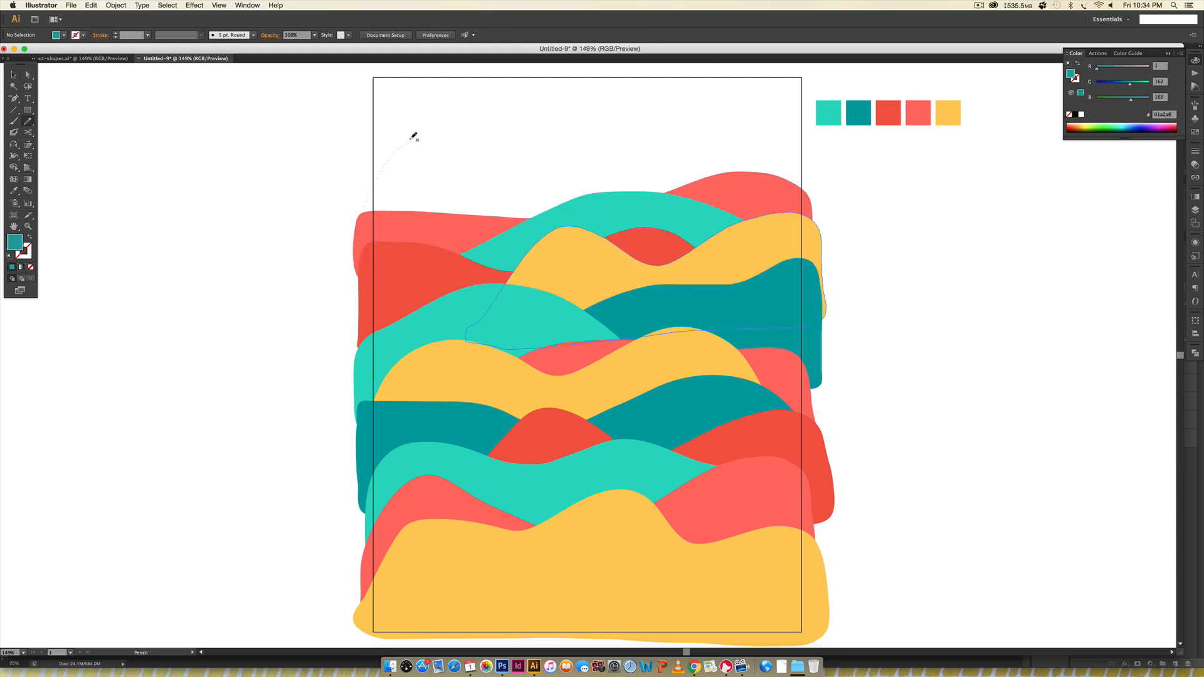
{"action": "left_click_drag", "start_coordinate": [411, 135], "coordinate": [746, 255]}
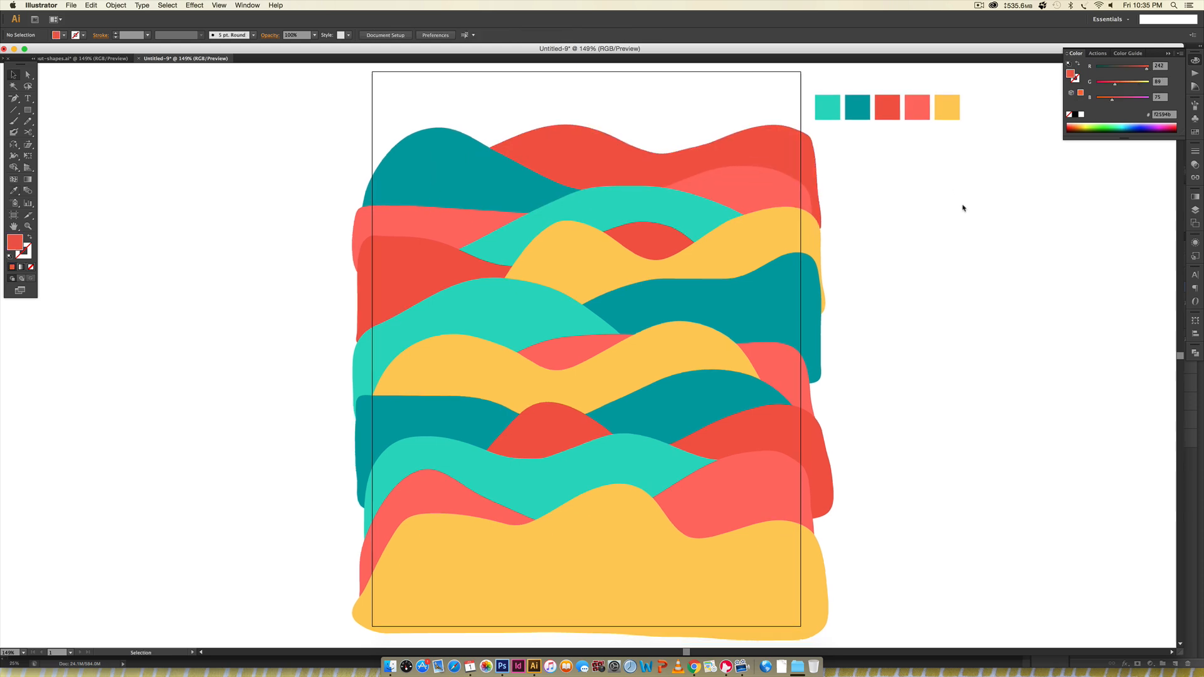
{"action": "scroll", "coordinate": [964, 208], "scroll_direction": "right", "scroll_amount": 1}
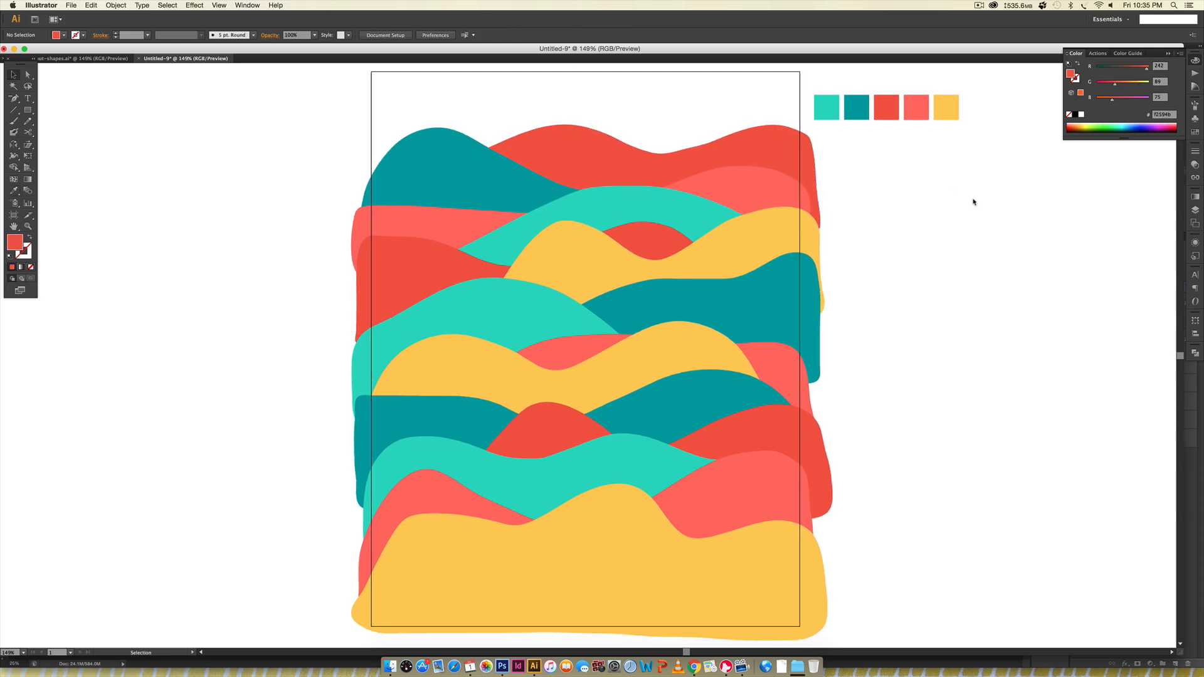
{"action": "scroll", "coordinate": [974, 202], "scroll_direction": "right", "scroll_amount": 3}
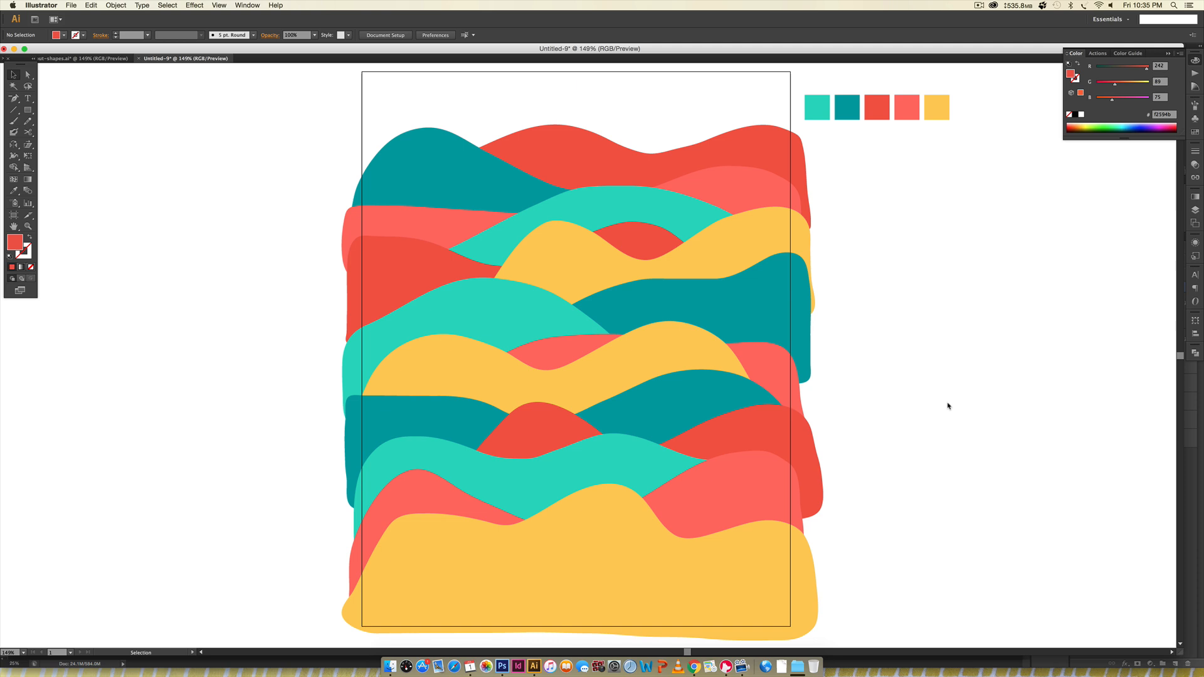
- Delete the row of five palette squares beside the artboard
{"action": "key", "text": "super+minus"}
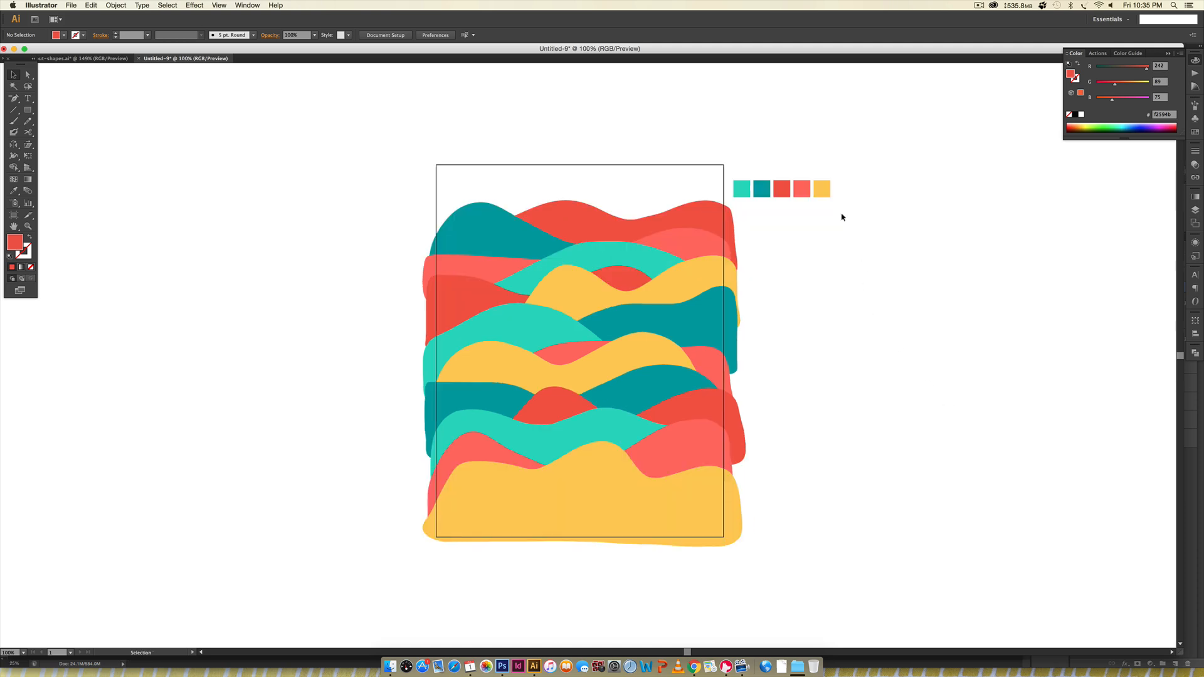
{"action": "left_click_drag", "start_coordinate": [866, 167], "coordinate": [738, 195]}
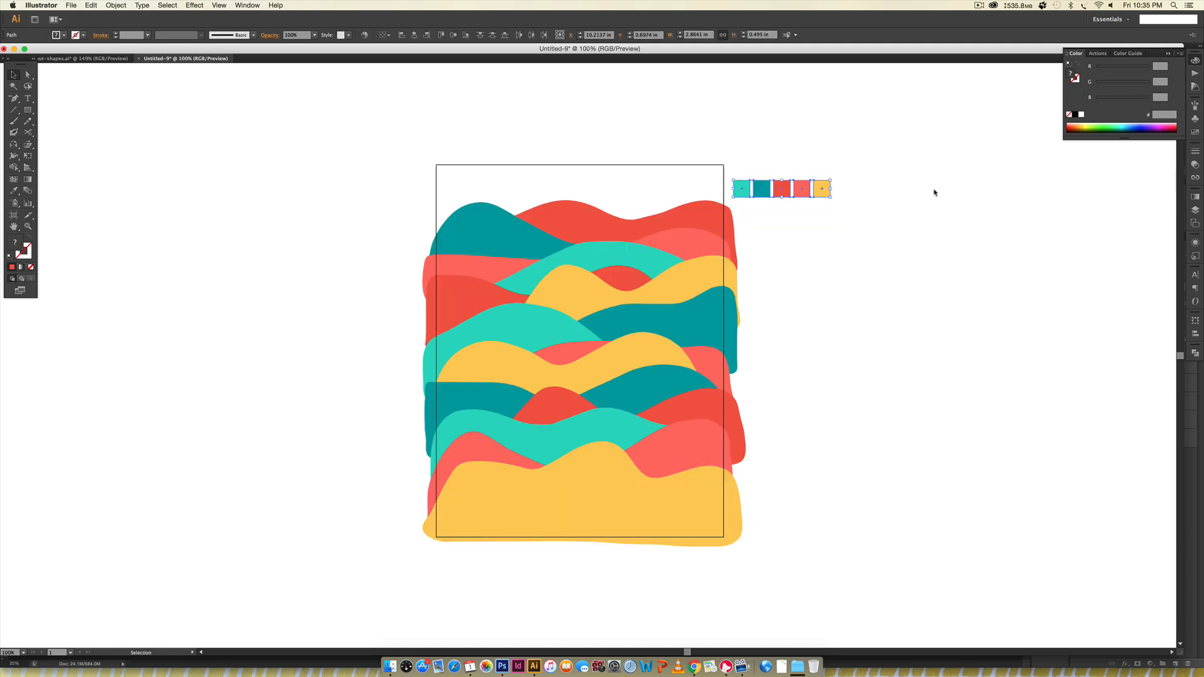
{"action": "key", "text": "Delete"}
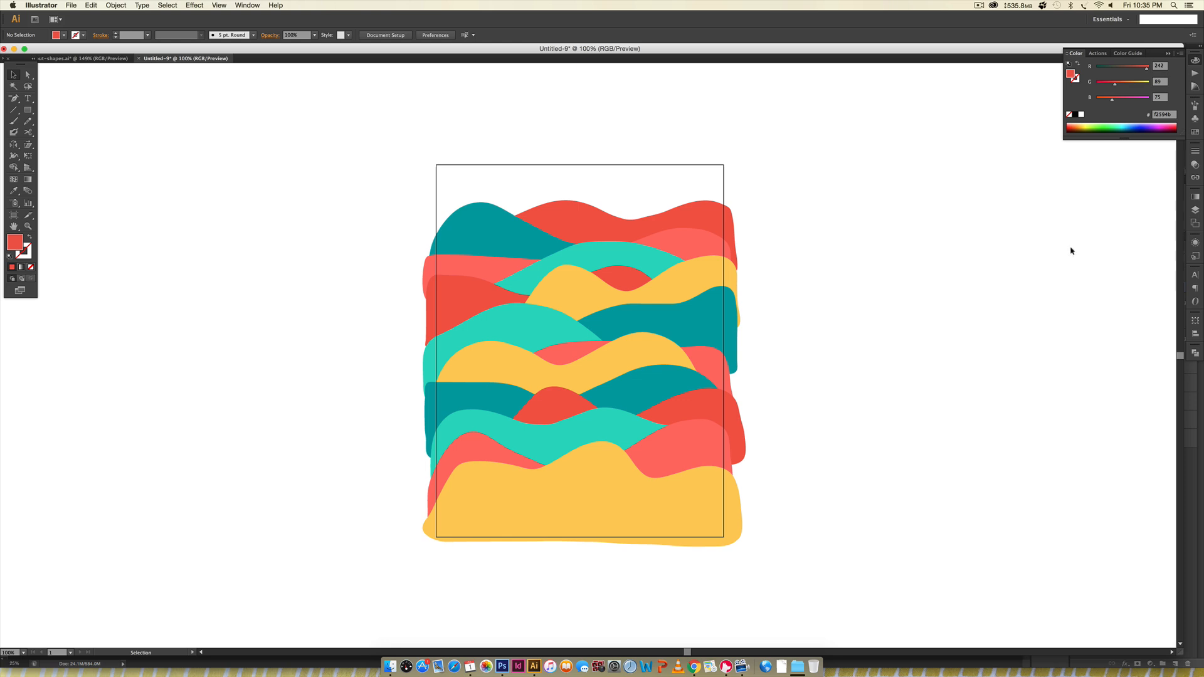
- Select all the wavy shapes and release Layer 1 to separate layers with Release to Layers (Sequence)
{"action": "left_click_drag", "start_coordinate": [341, 170], "coordinate": [800, 591]}
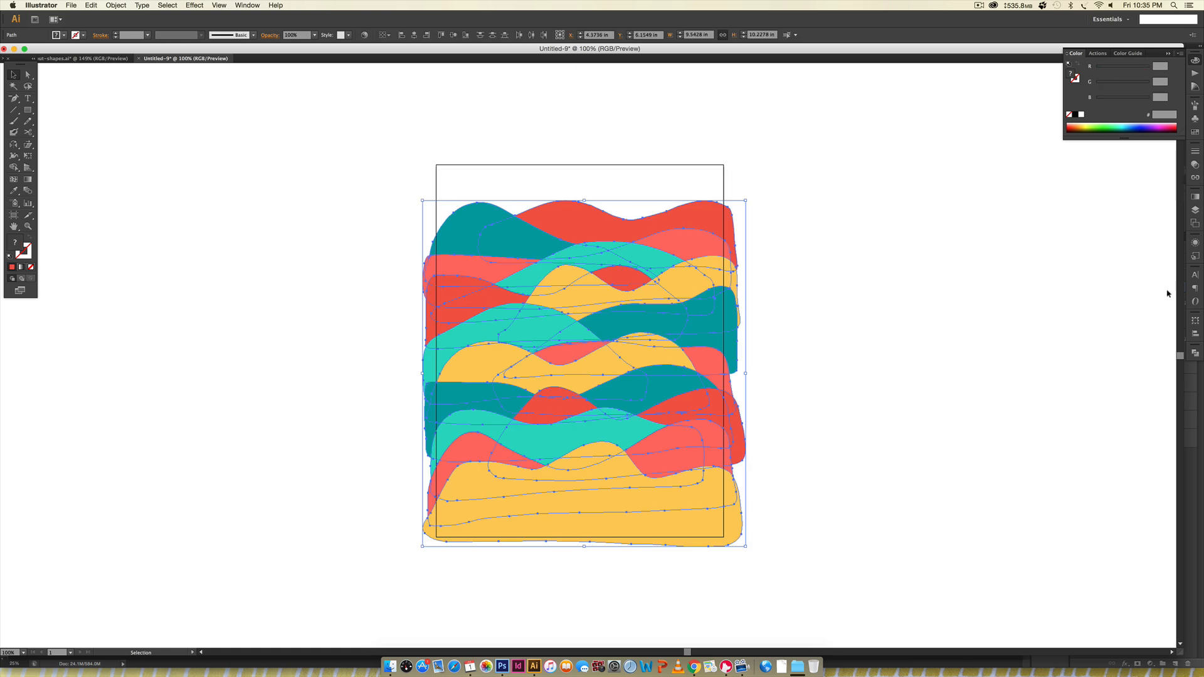
{"action": "left_click", "coordinate": [1196, 210]}
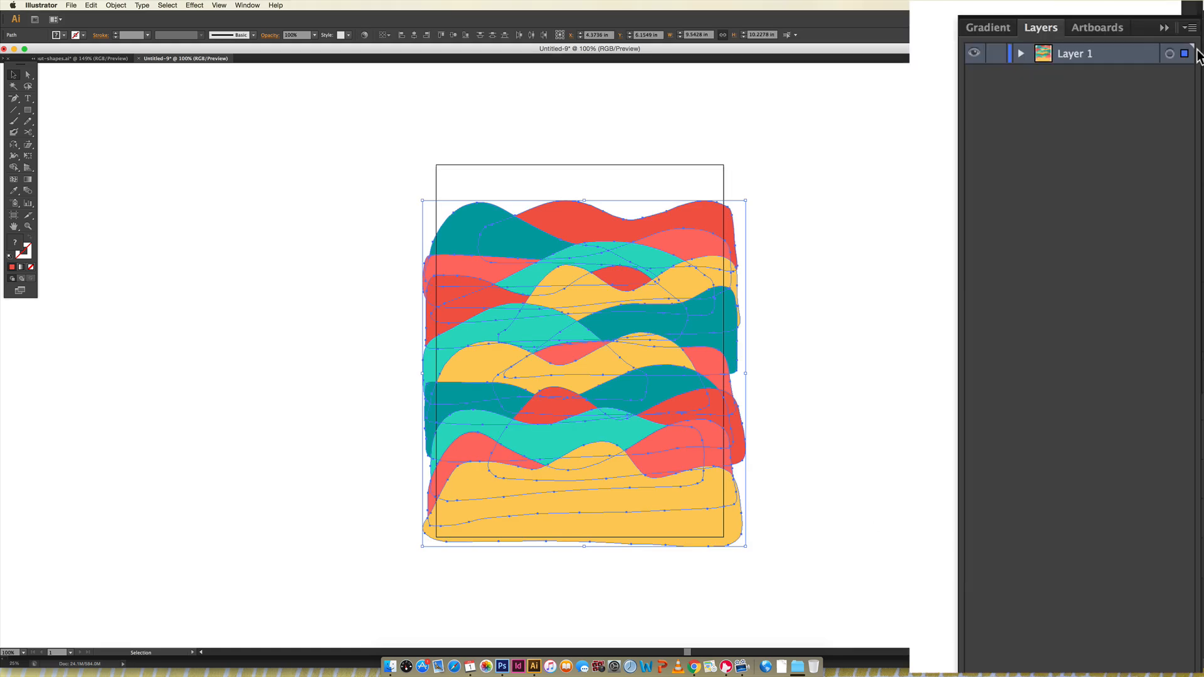
{"action": "left_click", "coordinate": [1191, 28]}
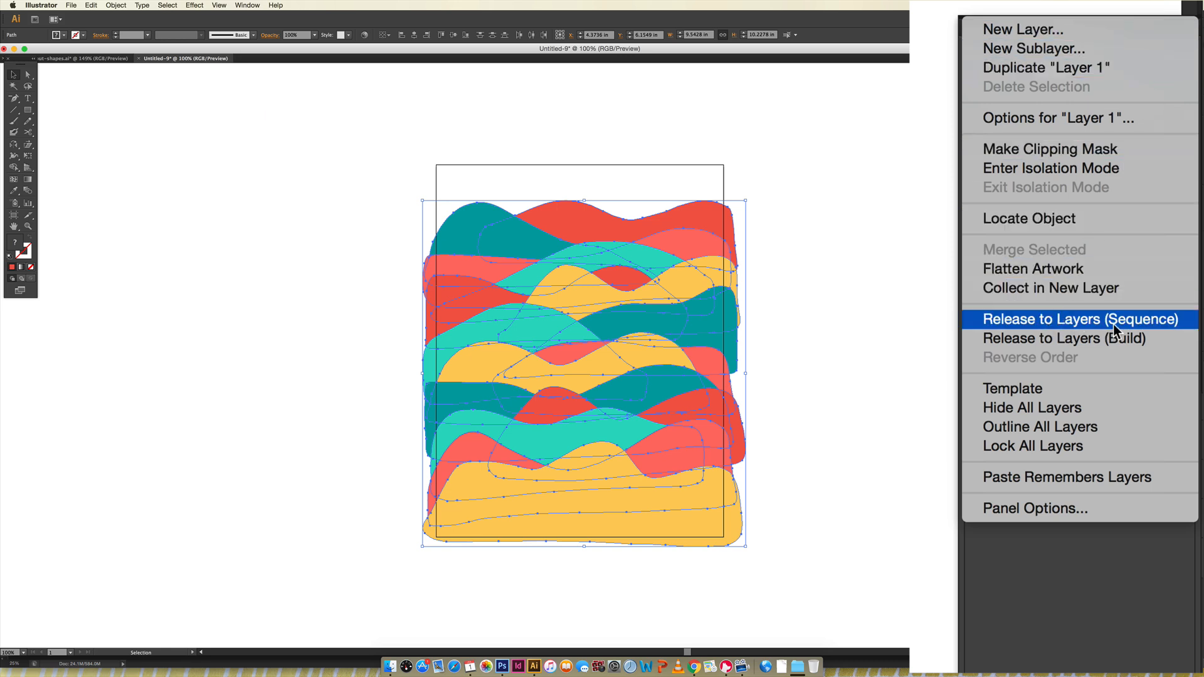
{"action": "left_click", "coordinate": [1154, 323]}
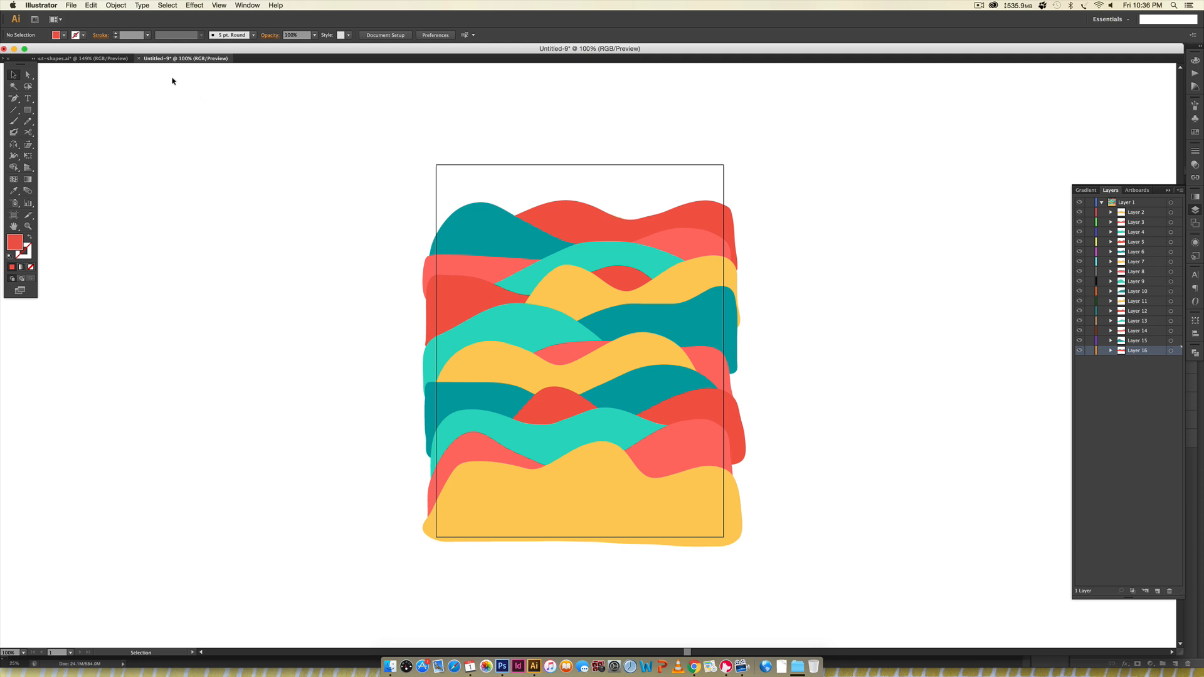
- Export the artwork as shapes.psd in Photoshop format, using RGB, High (300 ppi), Write Layers and Maximum Editability
{"action": "left_click", "coordinate": [72, 5]}
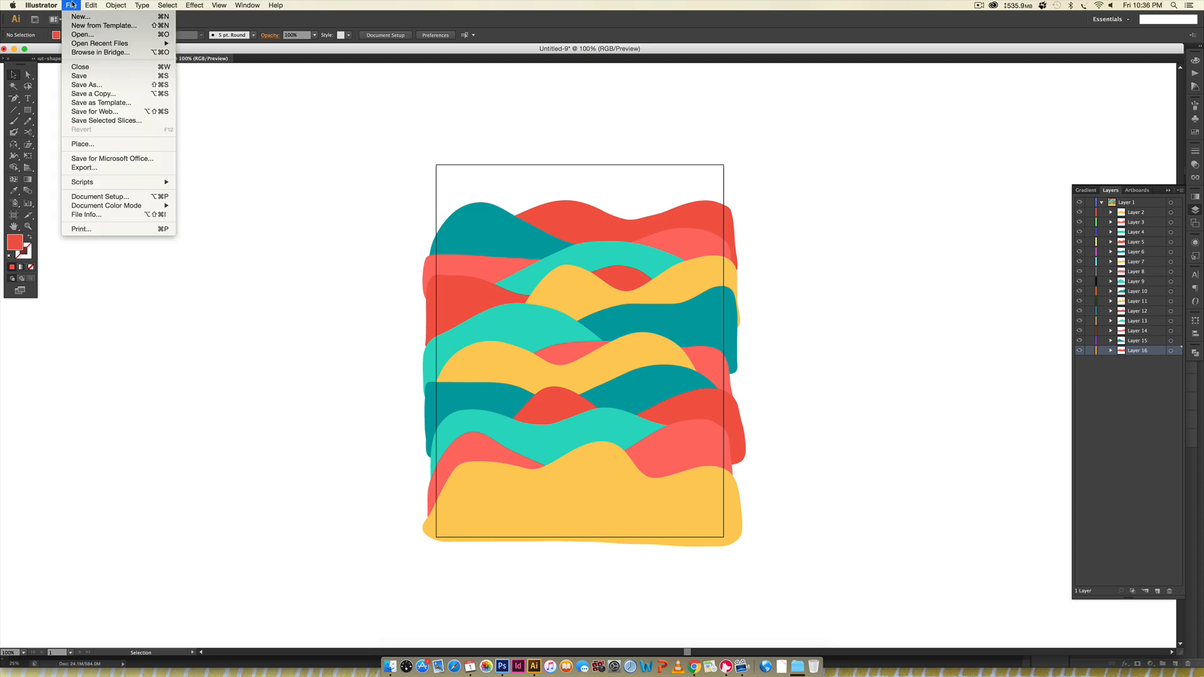
{"action": "left_click", "coordinate": [84, 168]}
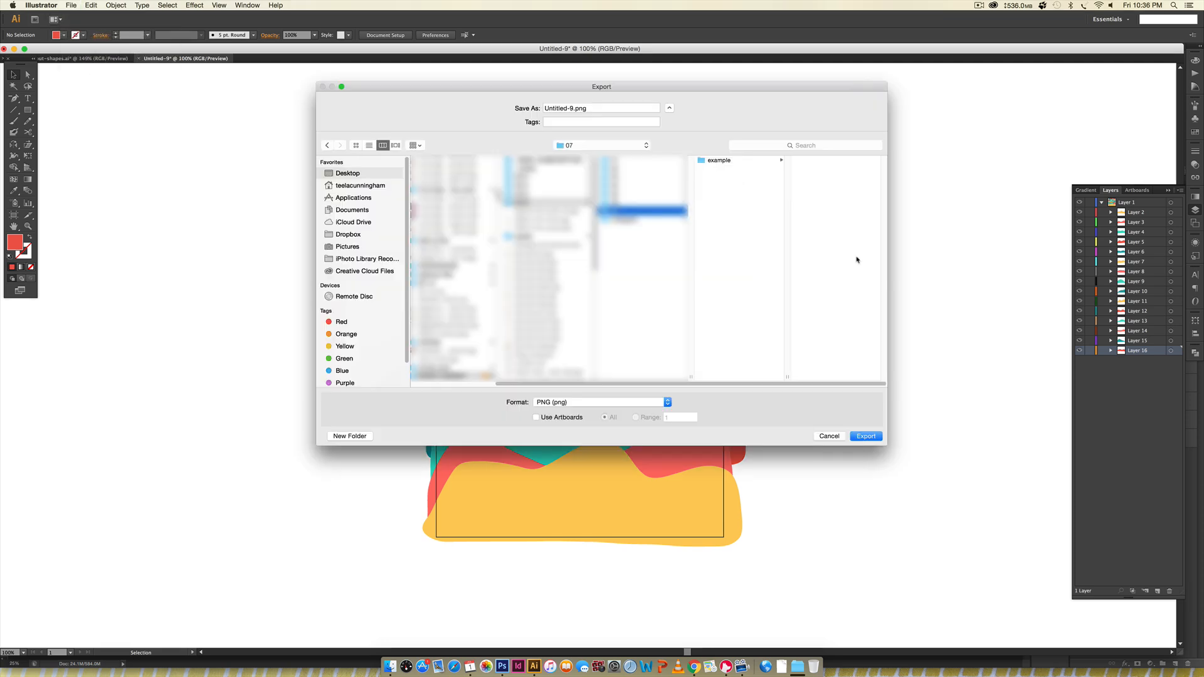
{"action": "left_click", "coordinate": [569, 109]}
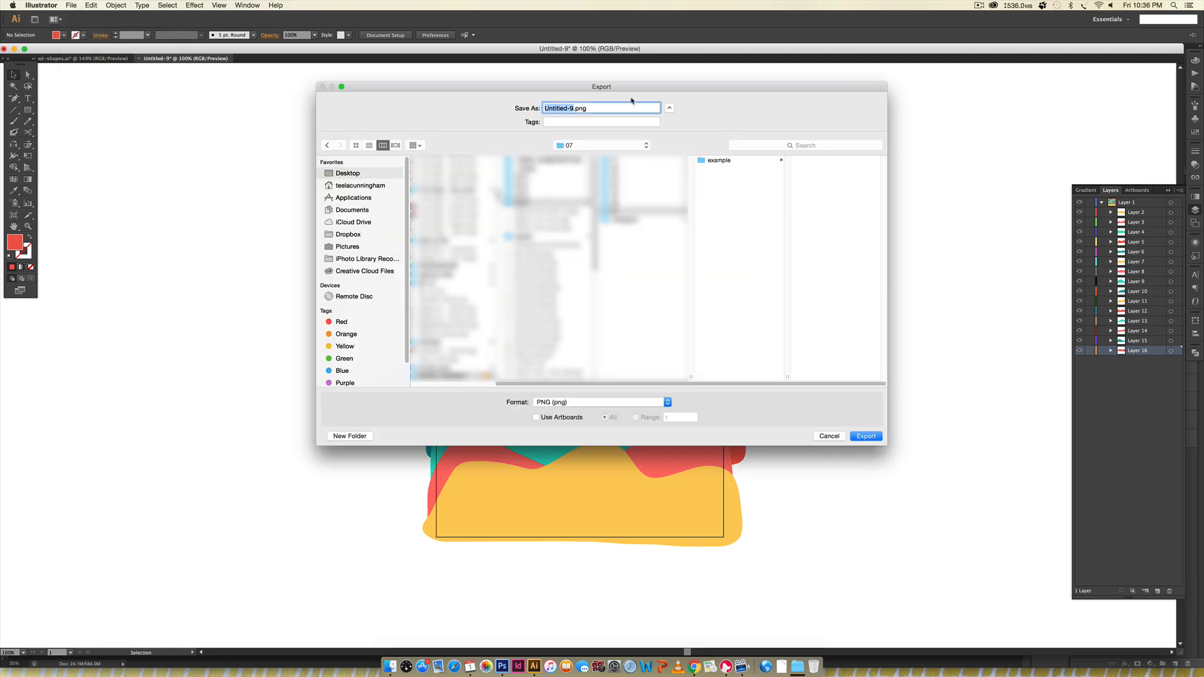
{"action": "type", "text": "shapes"}
{"action": "left_click", "coordinate": [595, 405]}
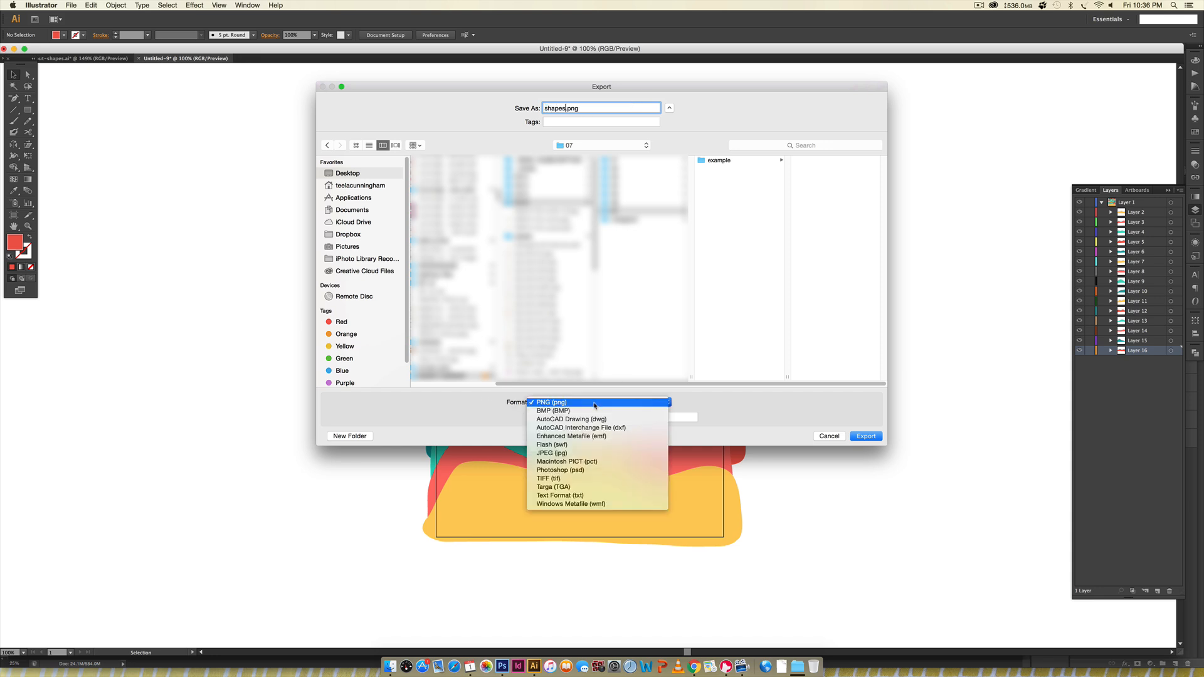
{"action": "left_click", "coordinate": [576, 471]}
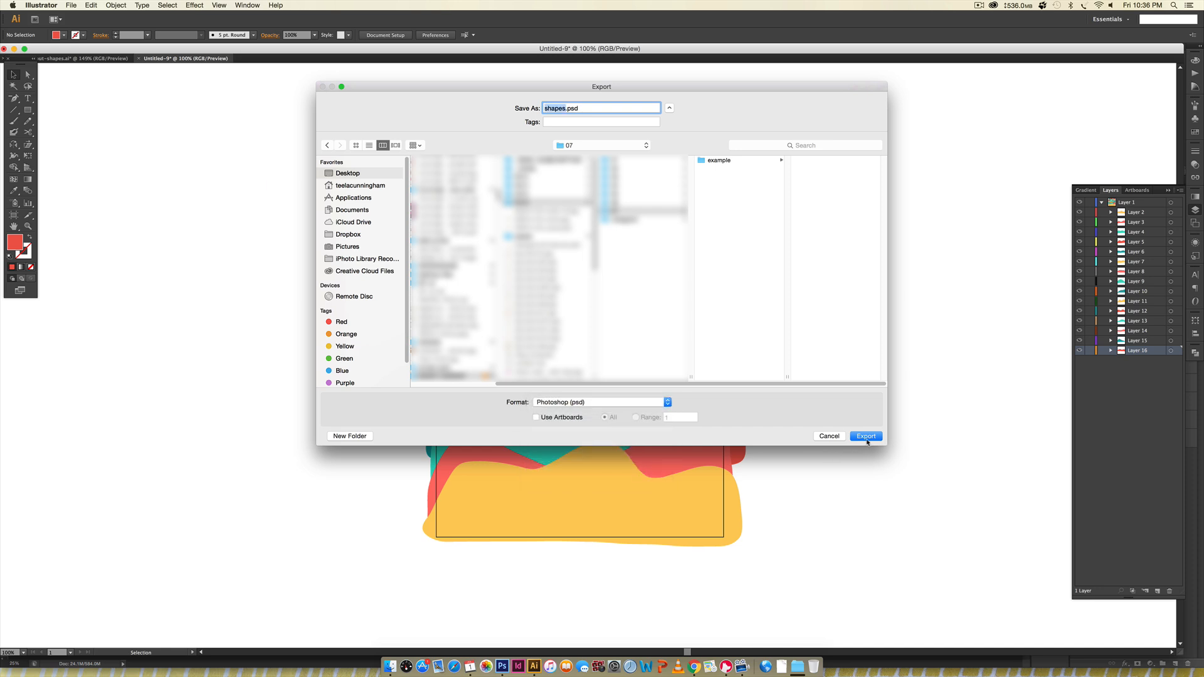
{"action": "left_click", "coordinate": [866, 436]}
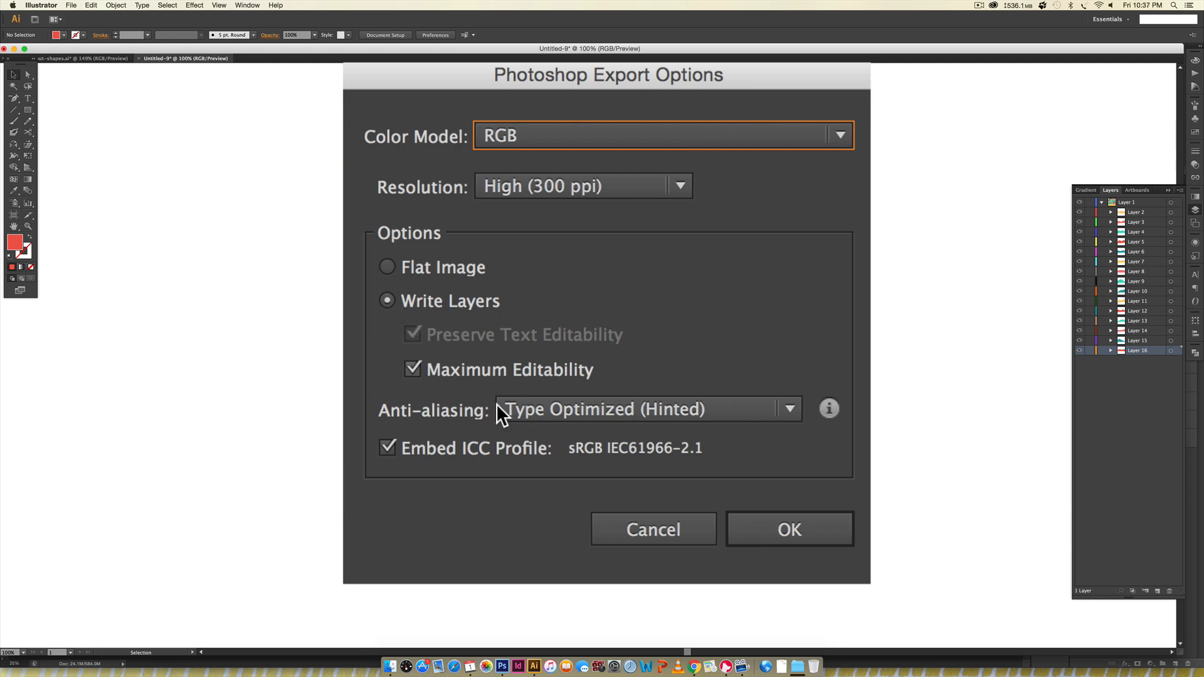
{"action": "left_click", "coordinate": [801, 530]}
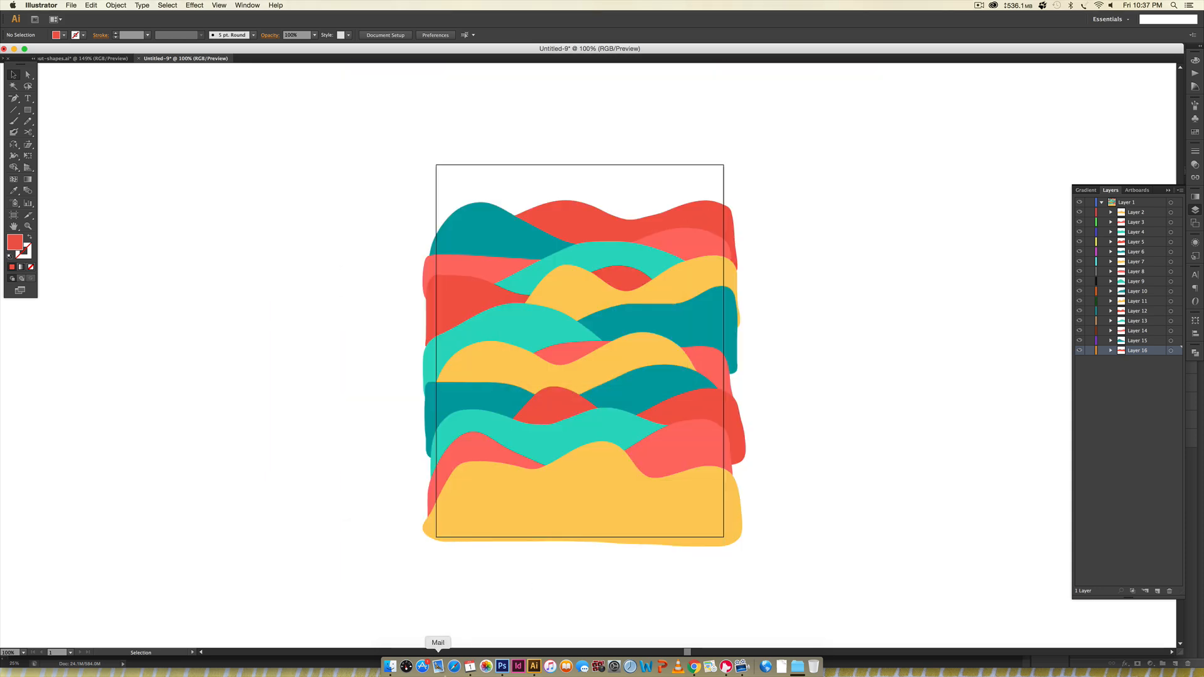
- Switch to Photoshop and open the exported shapes.psd from the 07 folder
{"action": "left_click", "coordinate": [502, 666]}
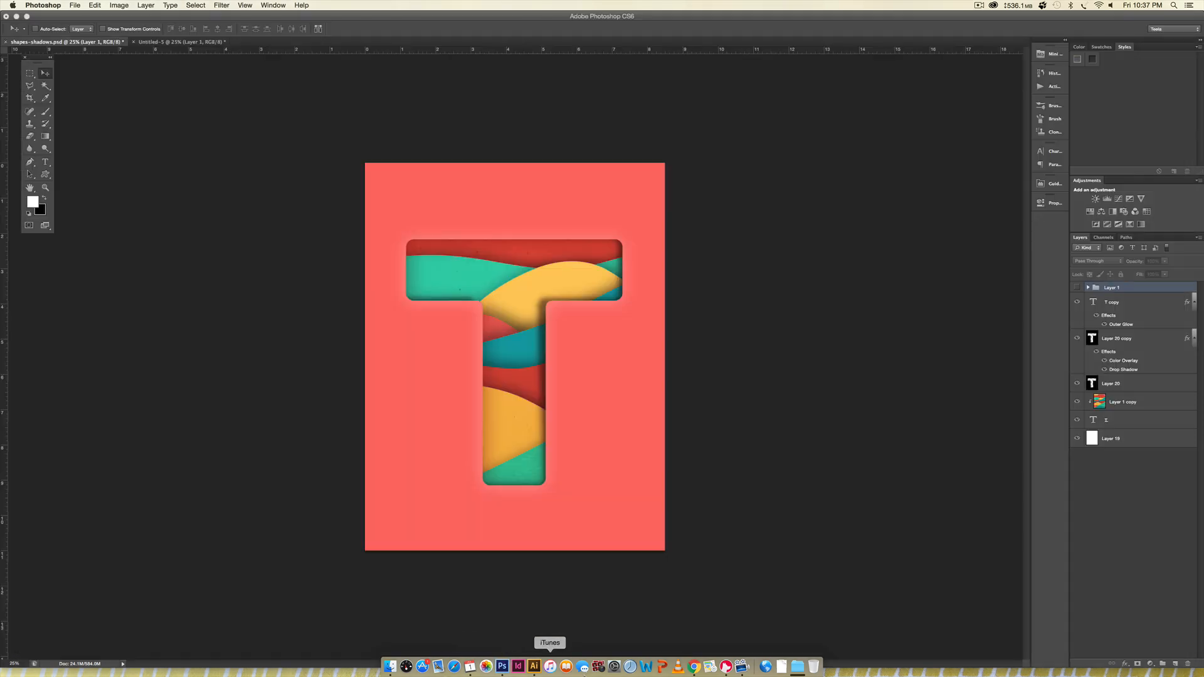
{"action": "left_click", "coordinate": [74, 5]}
{"action": "left_click", "coordinate": [80, 25]}
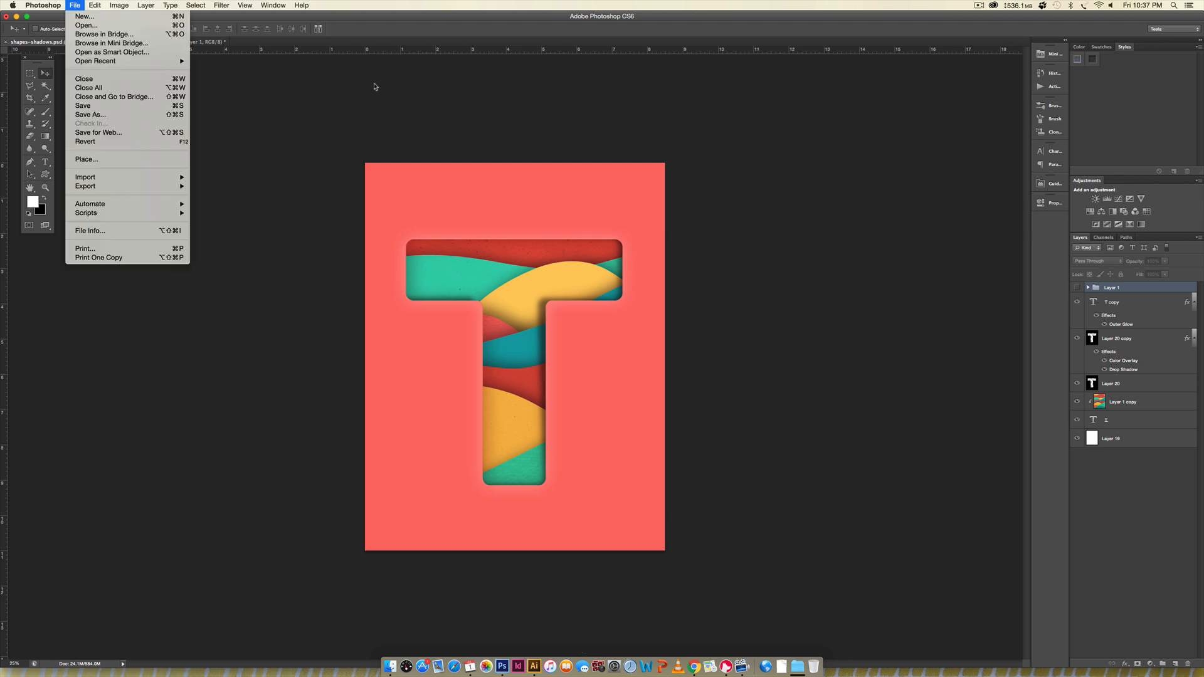
{"action": "left_click", "coordinate": [430, 61]}
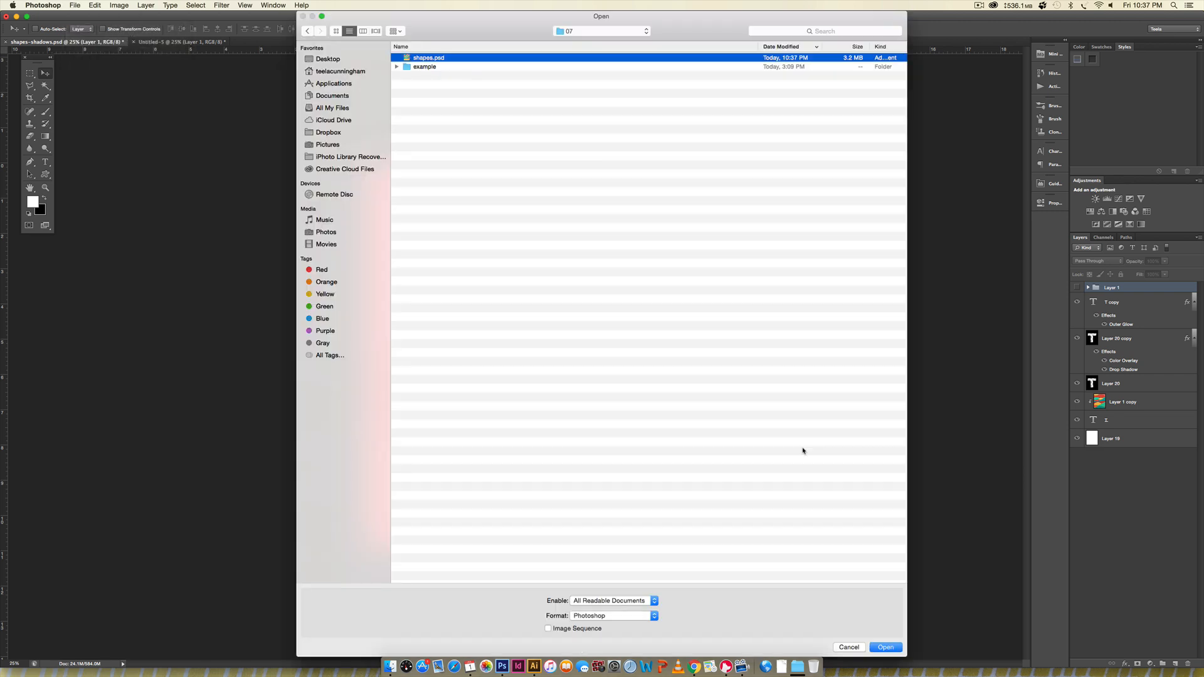
{"action": "left_click", "coordinate": [885, 648]}
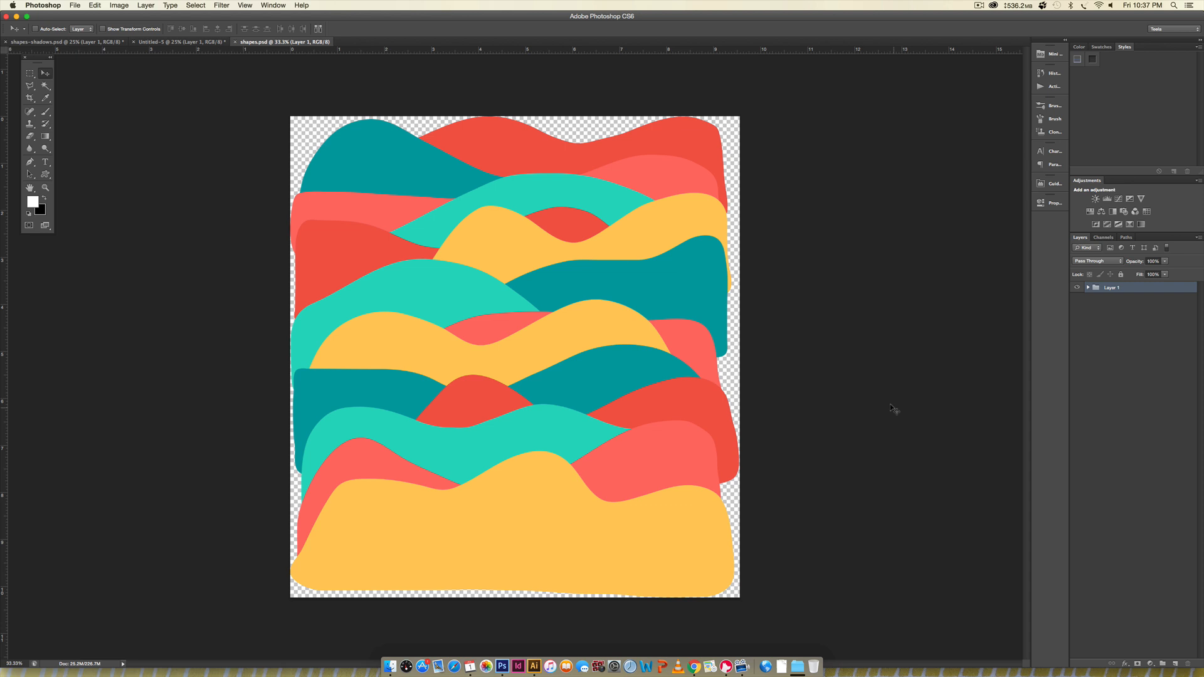
- Resize the canvas to 8.5 by 11 inches with a centred anchor, accepting the clipping
{"action": "left_click", "coordinate": [116, 5]}
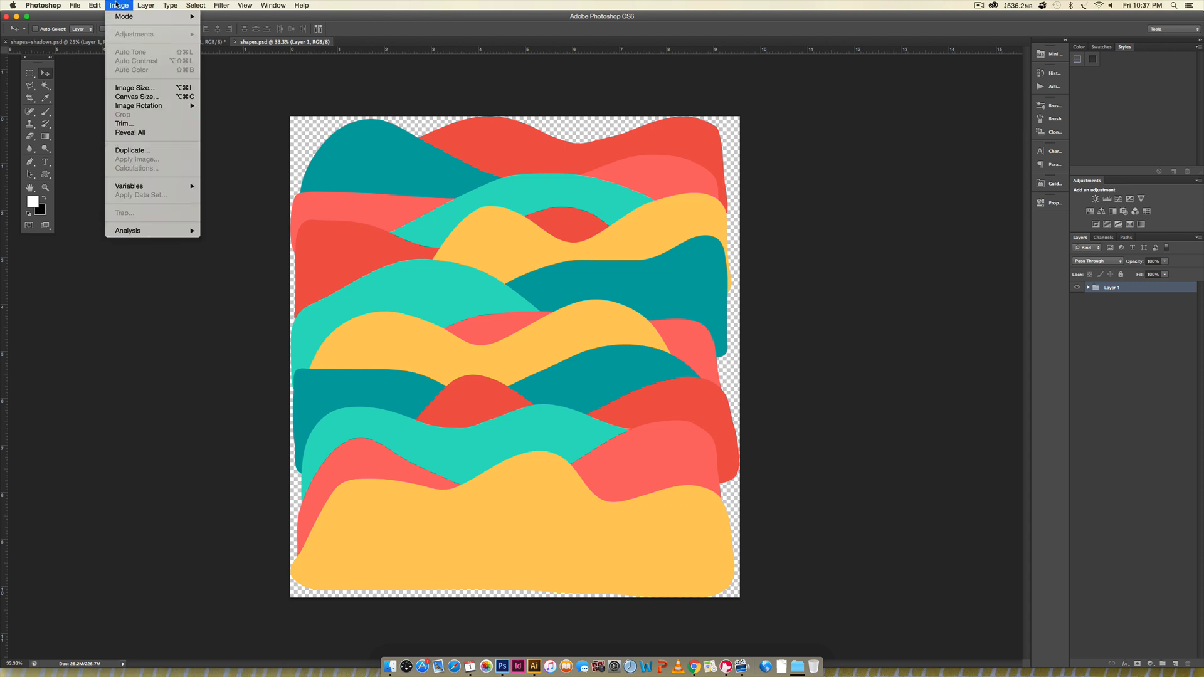
{"action": "left_click", "coordinate": [136, 96]}
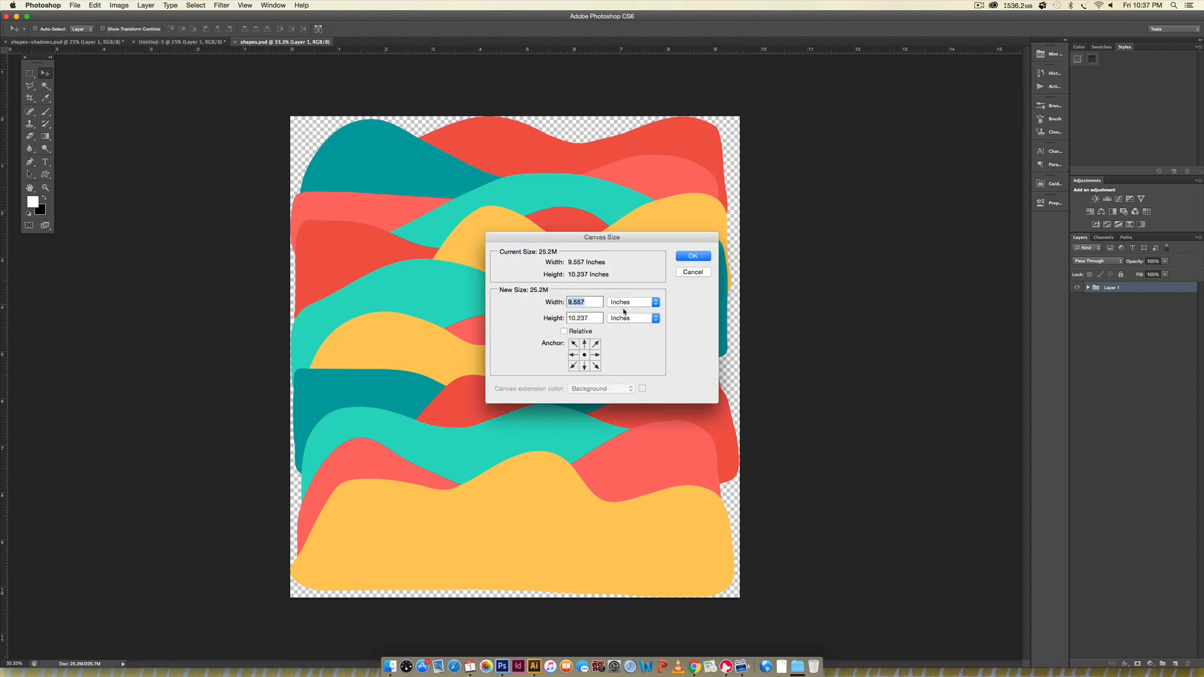
{"action": "type", "text": "8.5"}
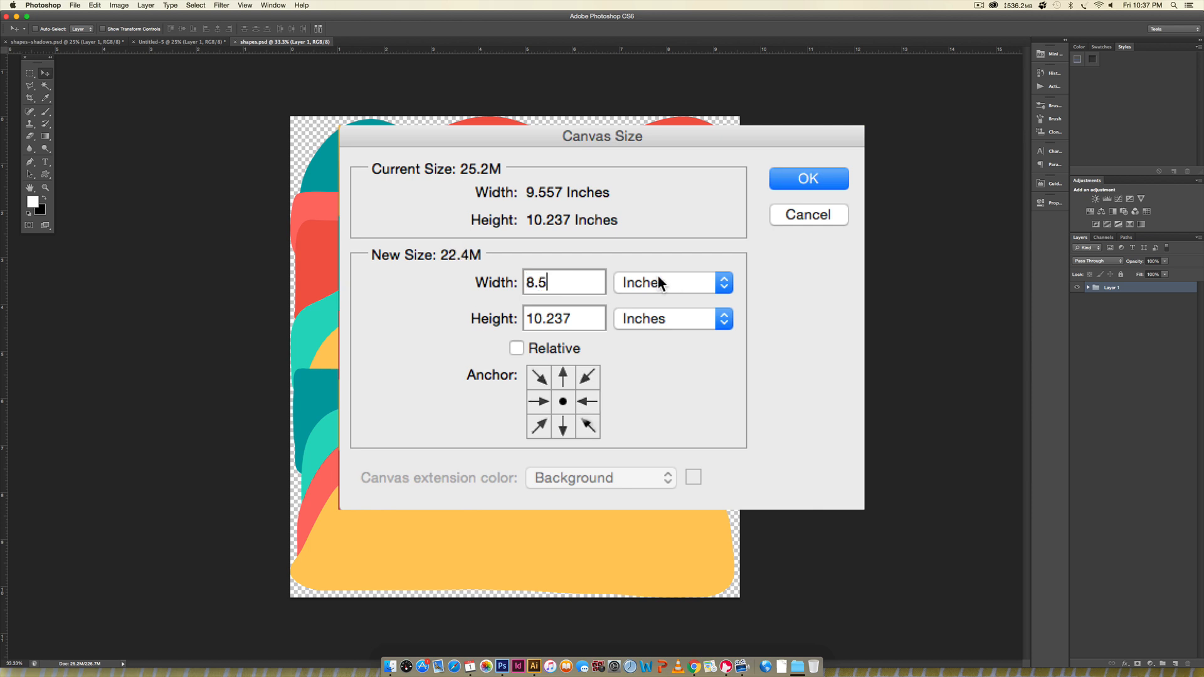
{"action": "key", "text": "Tab"}
{"action": "type", "text": "11"}
{"action": "key", "text": "Return"}
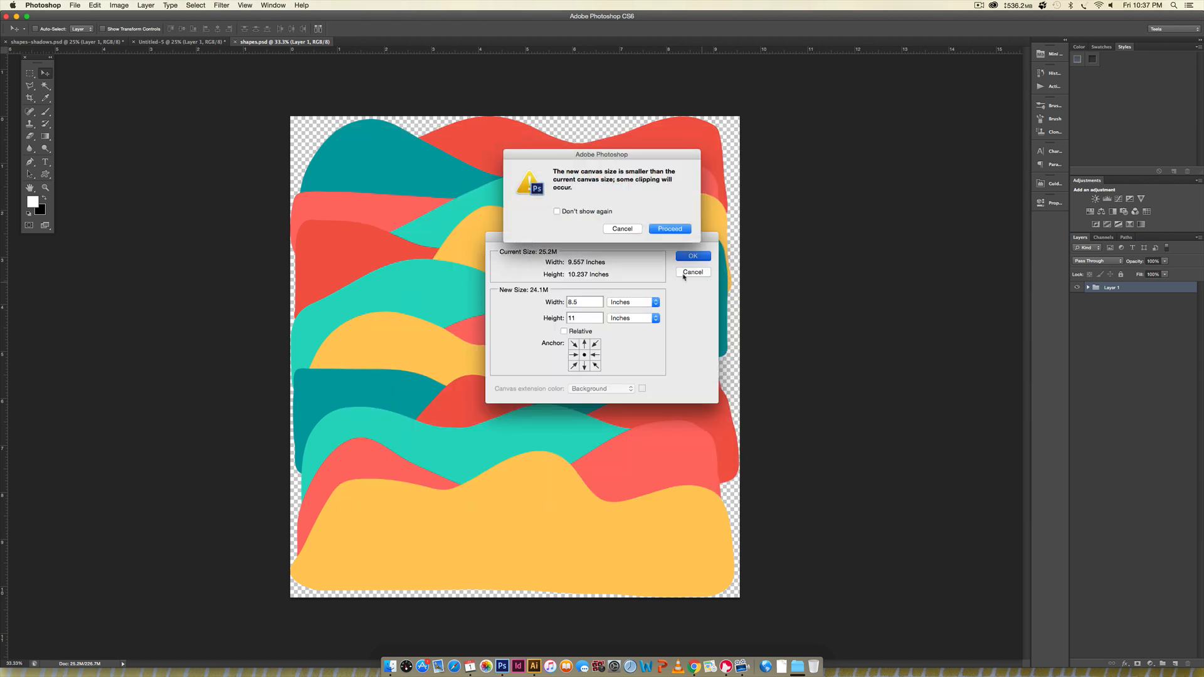
{"action": "left_click", "coordinate": [670, 229]}
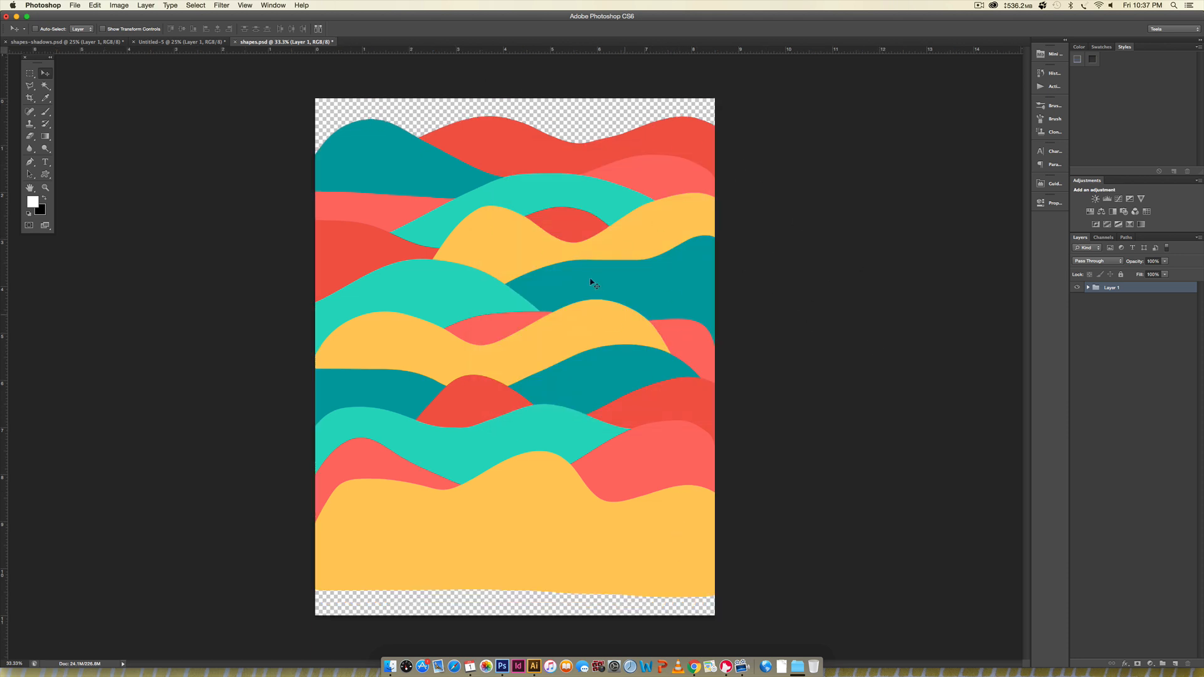
- Move the Layer 1 group of waves down until the yellow wave fills the canvas's bottom edge
{"action": "left_click_drag", "start_coordinate": [643, 303], "coordinate": [491, 301]}
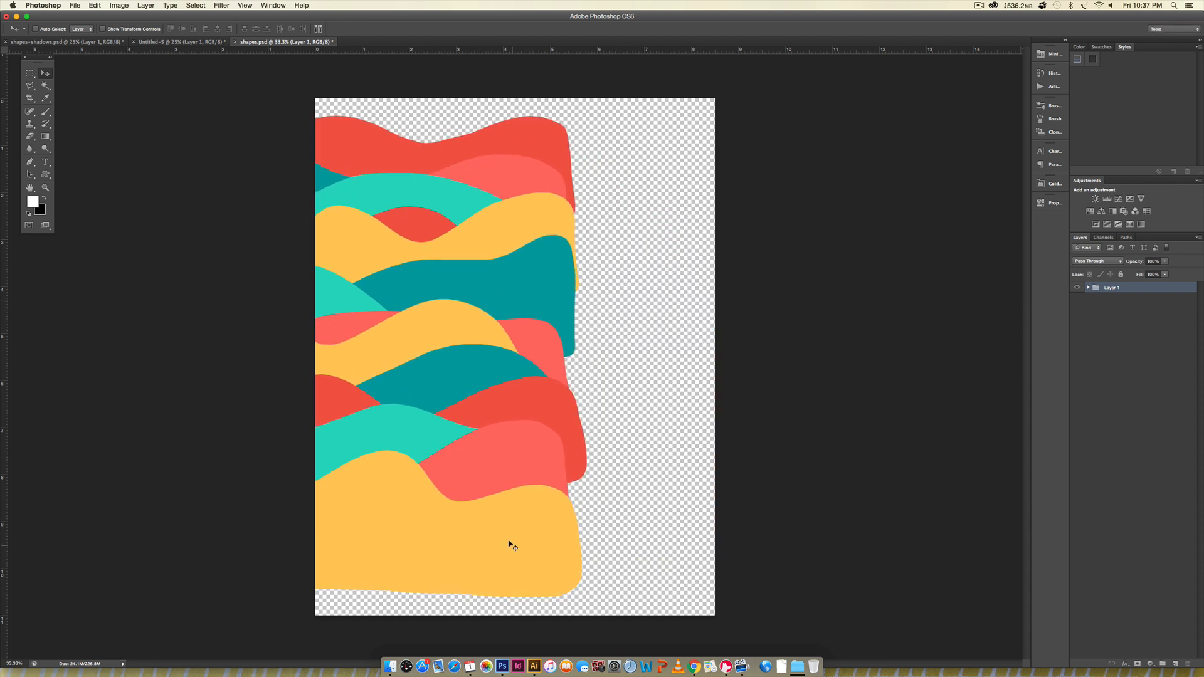
{"action": "key", "text": "super+z"}
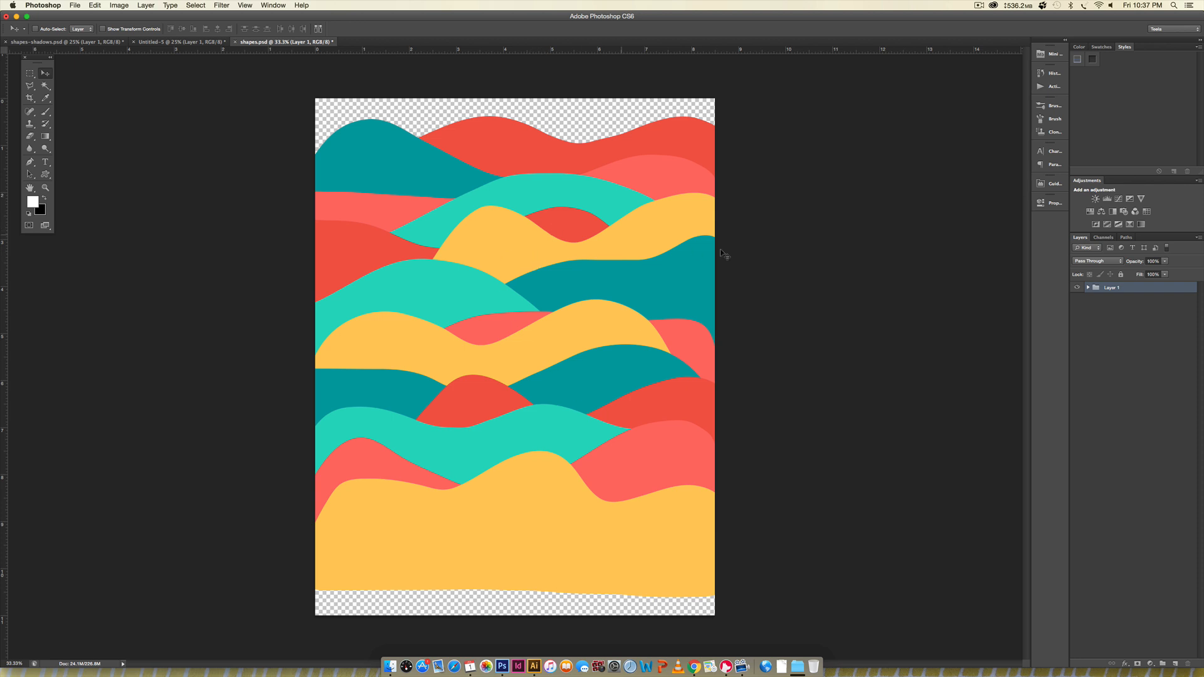
{"action": "left_click_drag", "start_coordinate": [586, 348], "coordinate": [591, 379]}
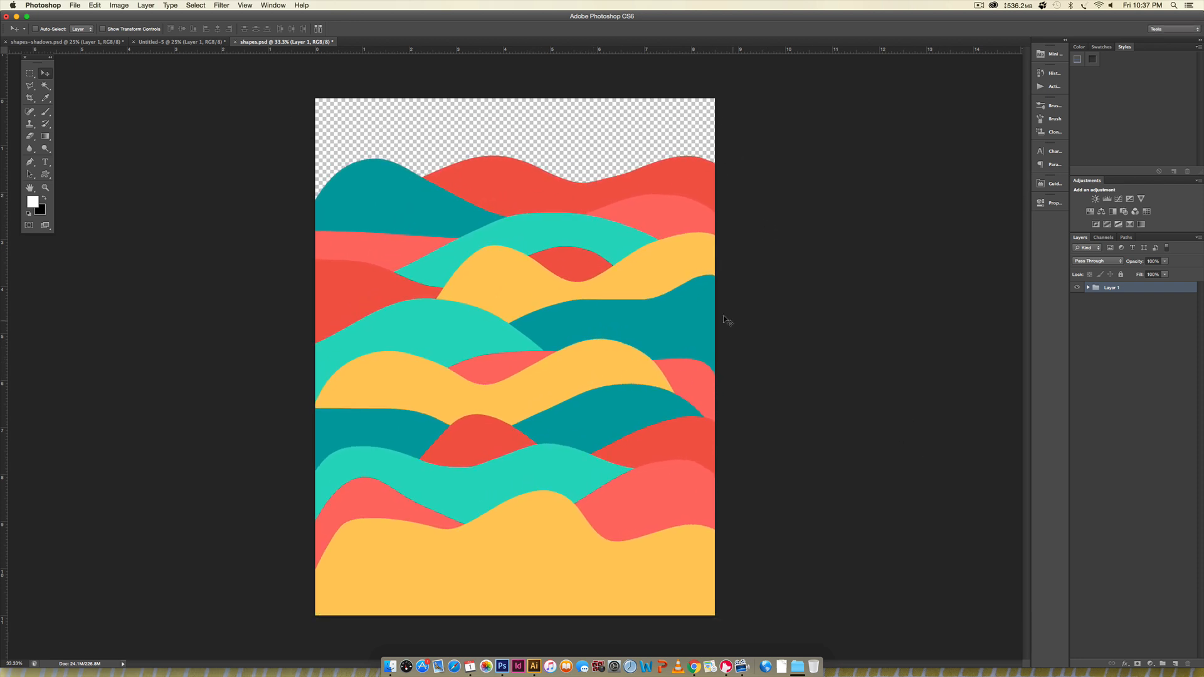
{"action": "left_click_drag", "start_coordinate": [656, 325], "coordinate": [657, 321]}
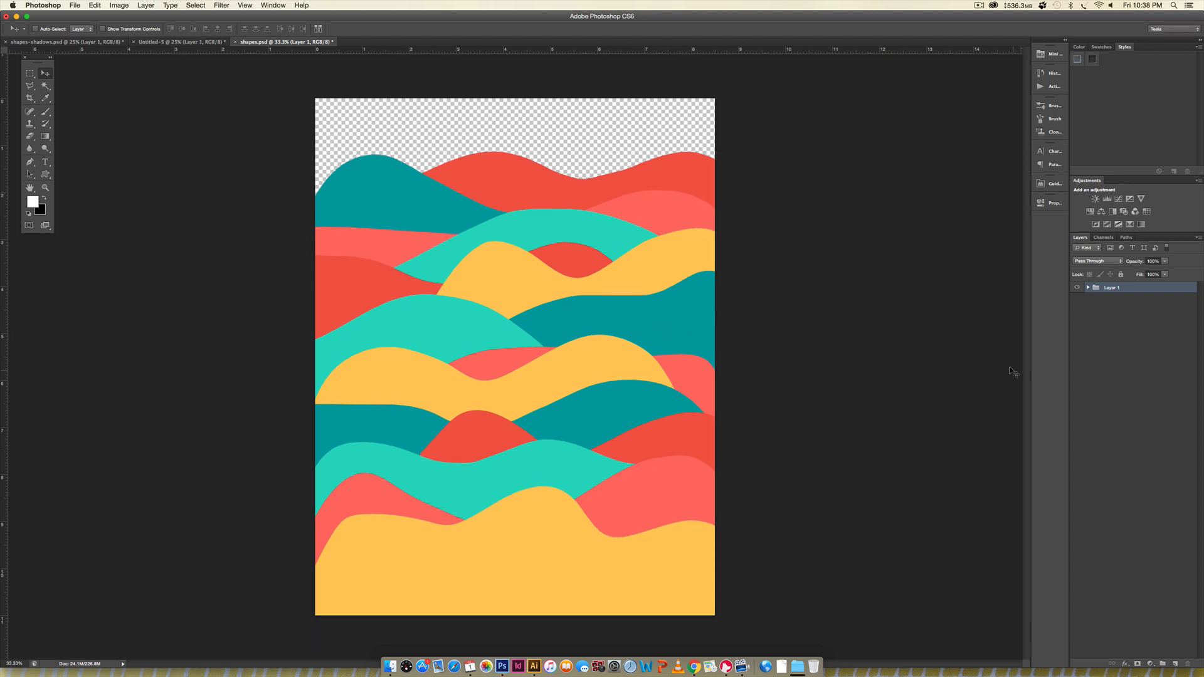
- Expand the Layer 1 group, select Layer 2 and toggle its visibility to check which wave it holds
{"action": "left_click", "coordinate": [1089, 288]}
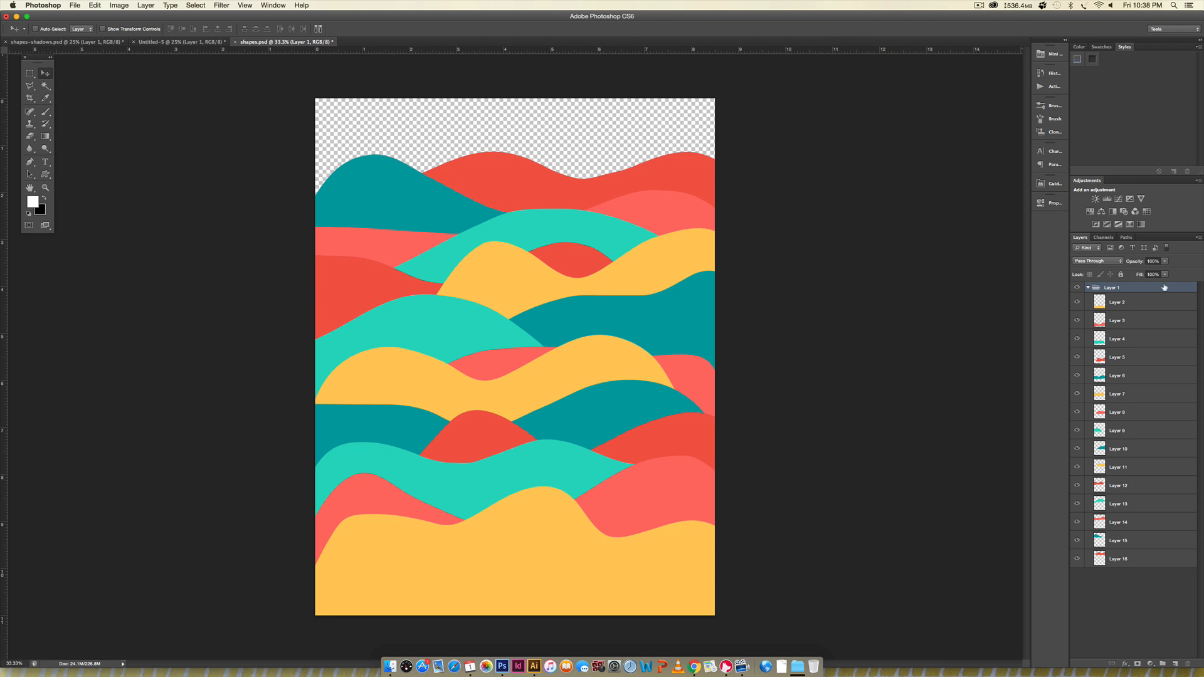
{"action": "left_click", "coordinate": [1132, 304]}
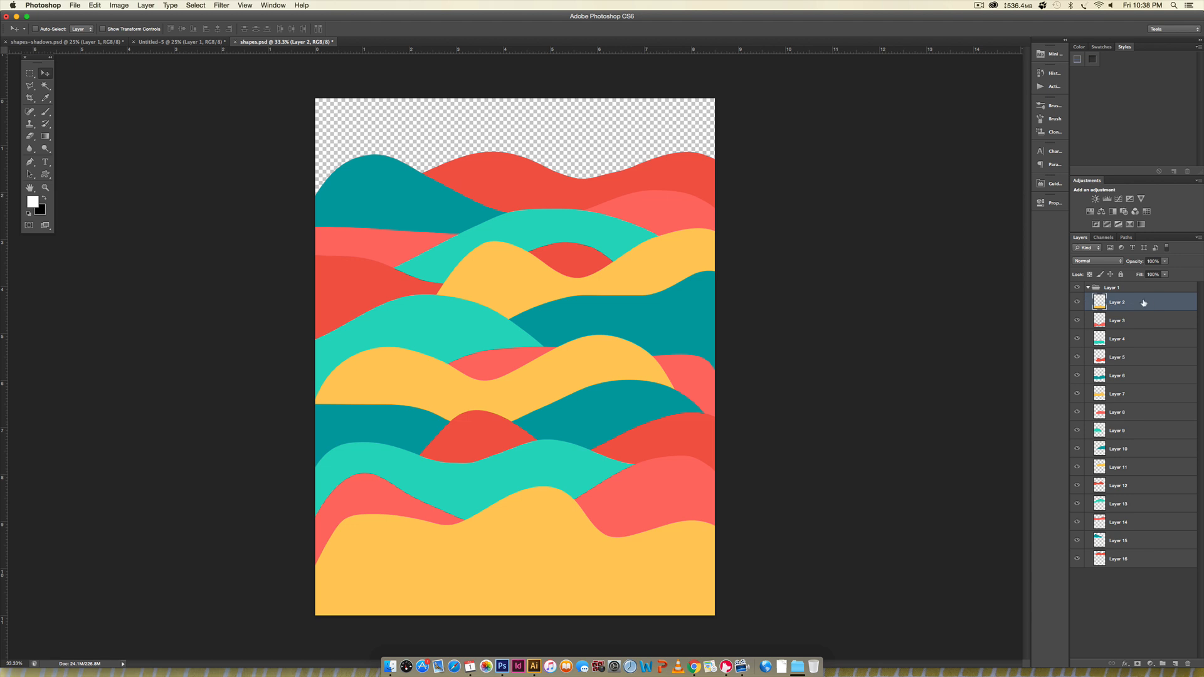
{"action": "left_click", "coordinate": [1078, 302]}
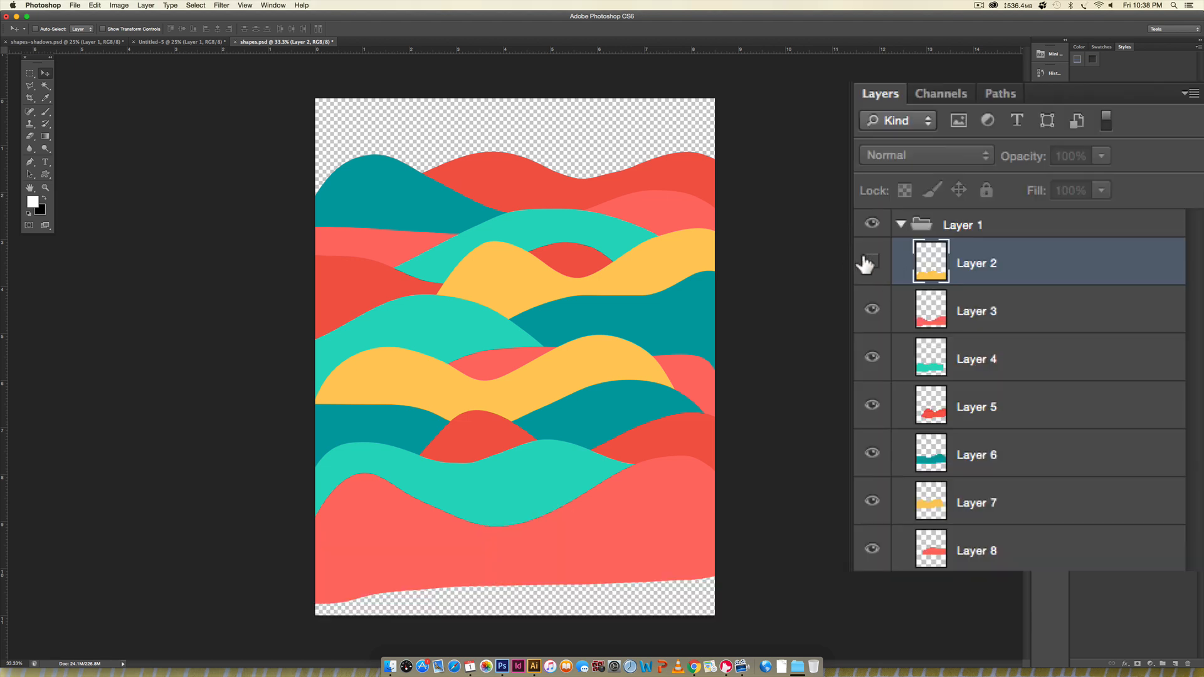
{"action": "left_click", "coordinate": [866, 263]}
{"action": "left_click", "coordinate": [866, 263]}
{"action": "left_click", "coordinate": [866, 264]}
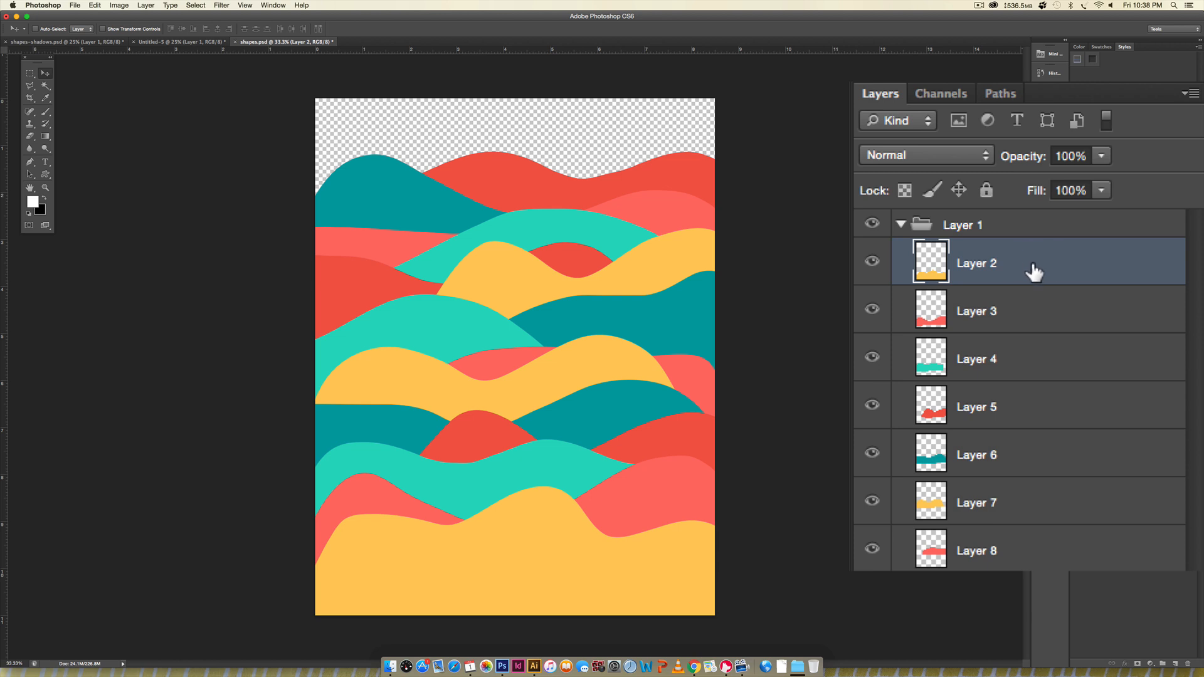
- Duplicate Layer 2 directly beneath the original and load the copy's outline as a selection
{"action": "left_click_drag", "start_coordinate": [1032, 264], "coordinate": [1028, 283]}
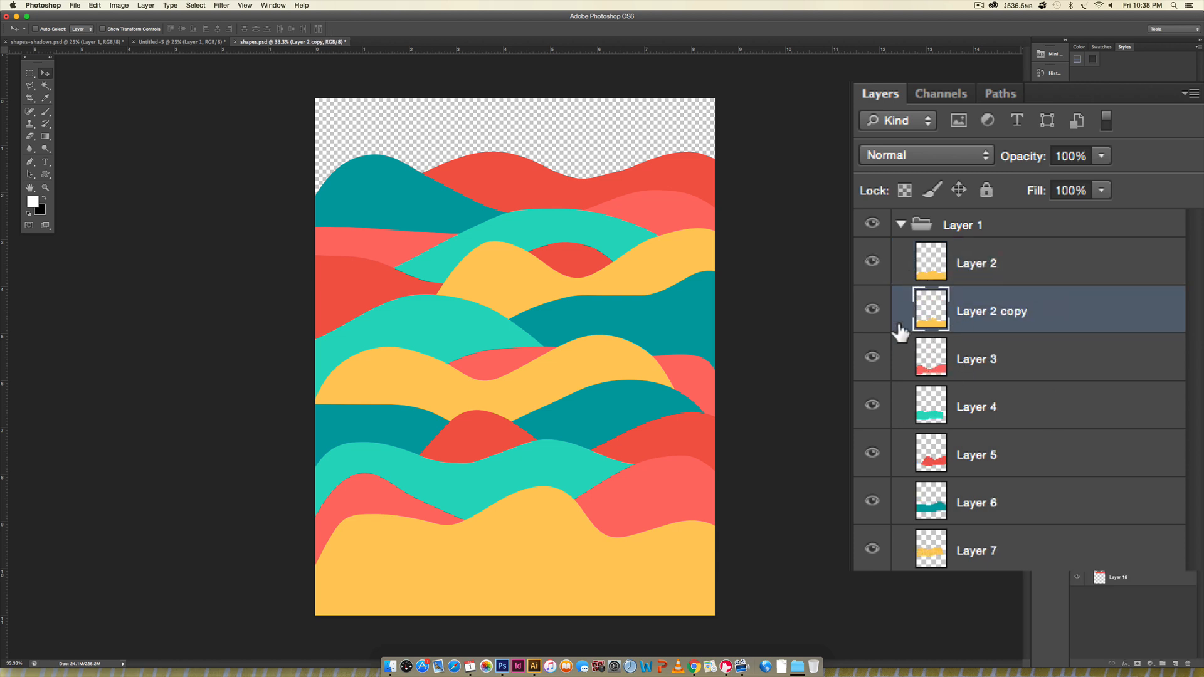
{"action": "left_click", "coordinate": [927, 308], "text": "ctrl"}
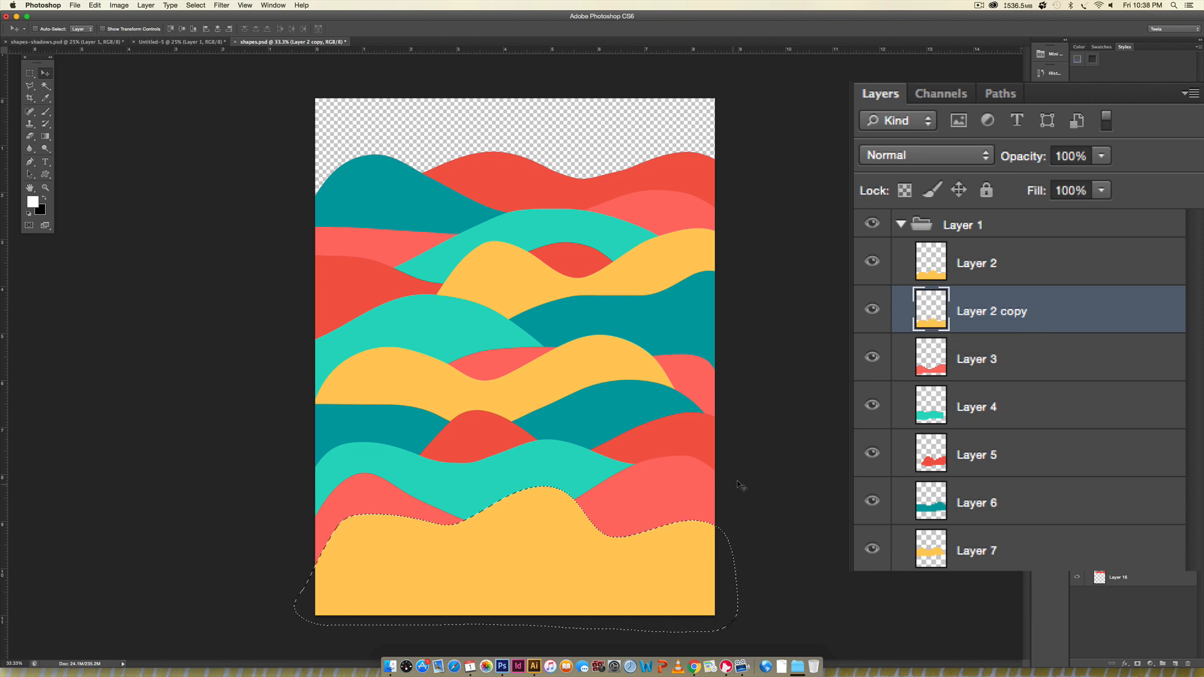
- Set the foreground colour to black and the background colour to white
{"action": "left_click", "coordinate": [28, 214]}
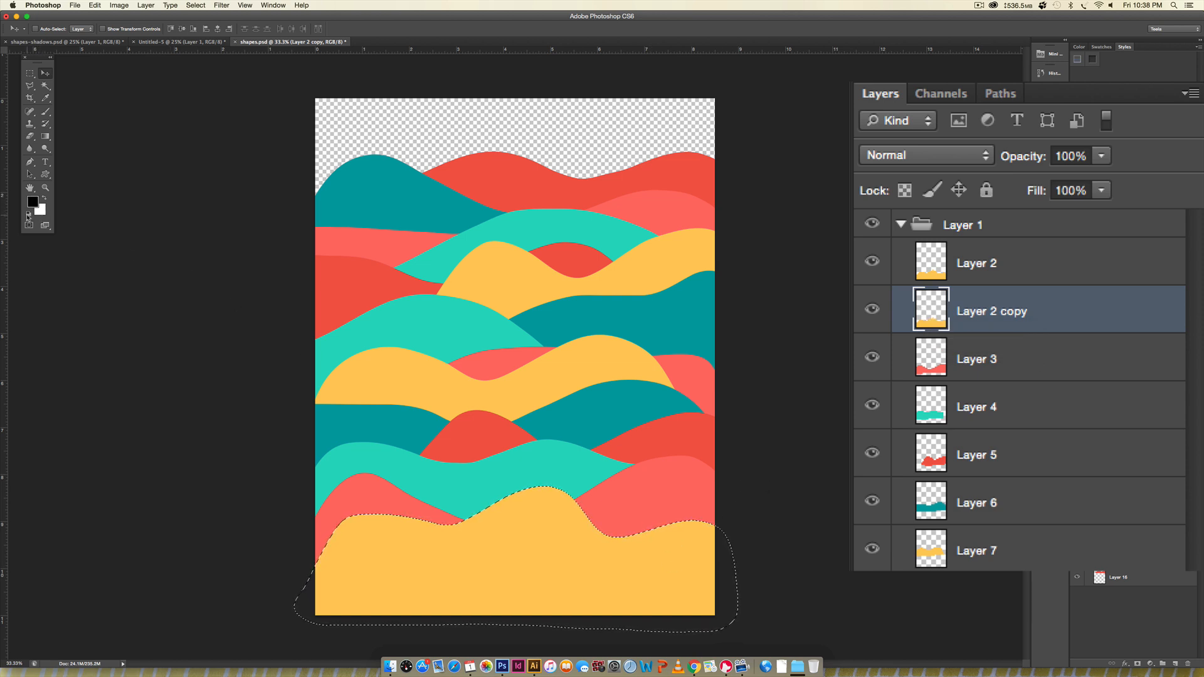
{"action": "left_click", "coordinate": [42, 212]}
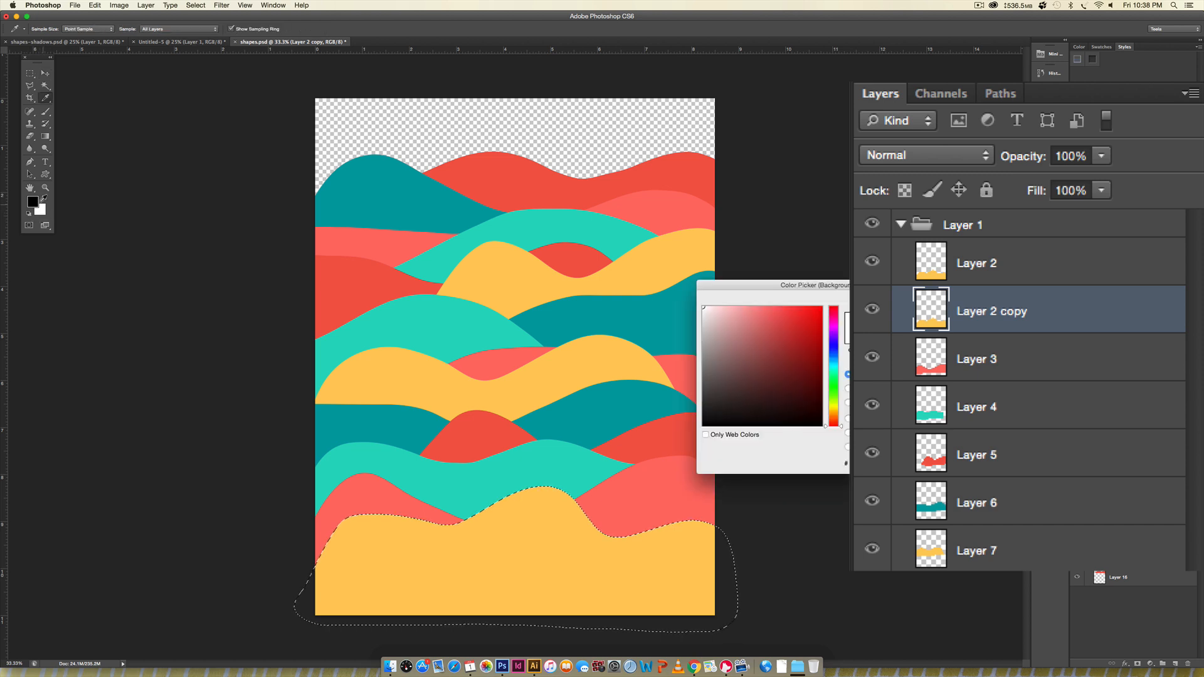
{"action": "key", "text": "Escape"}
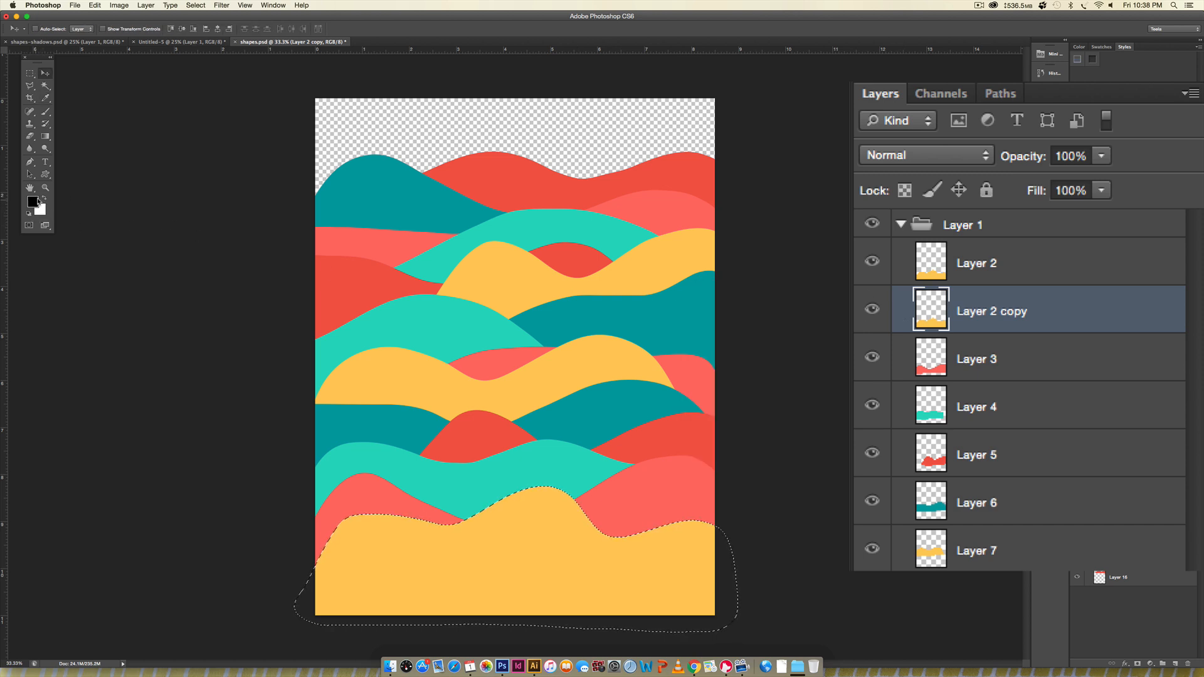
- Fill the selected shape on Layer 2 copy with black, check it with Layer 2 hidden briefly, and deselect
{"action": "left_click", "coordinate": [45, 199]}
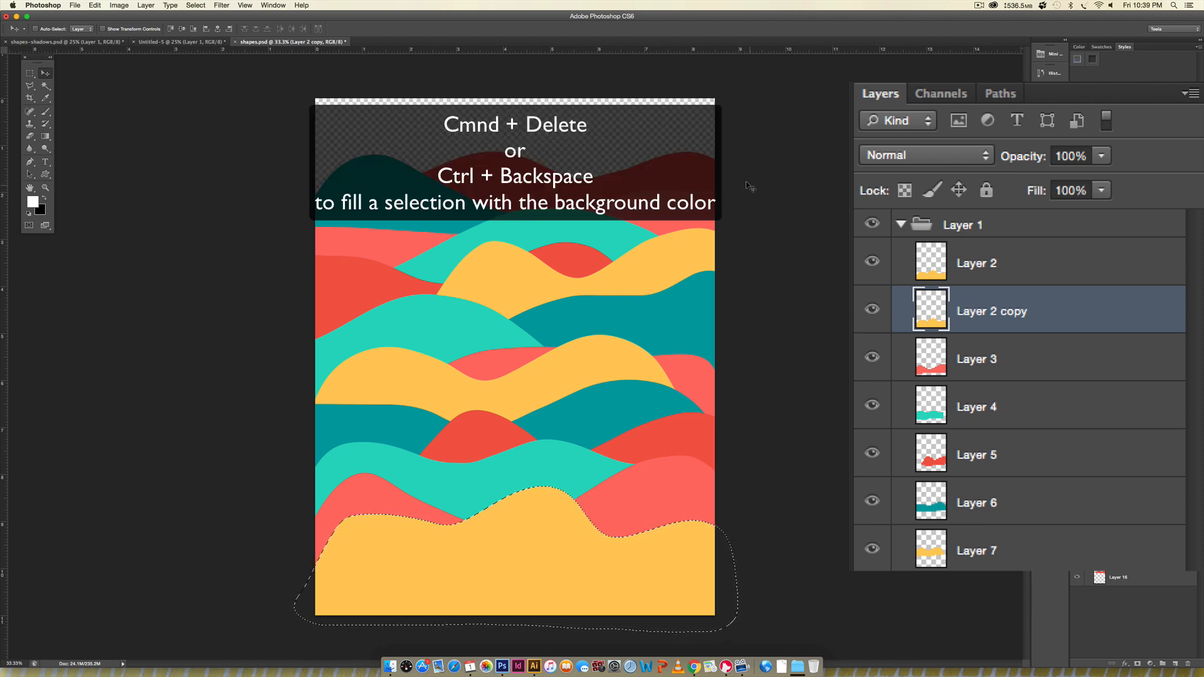
{"action": "key", "text": "super+BackSpace"}
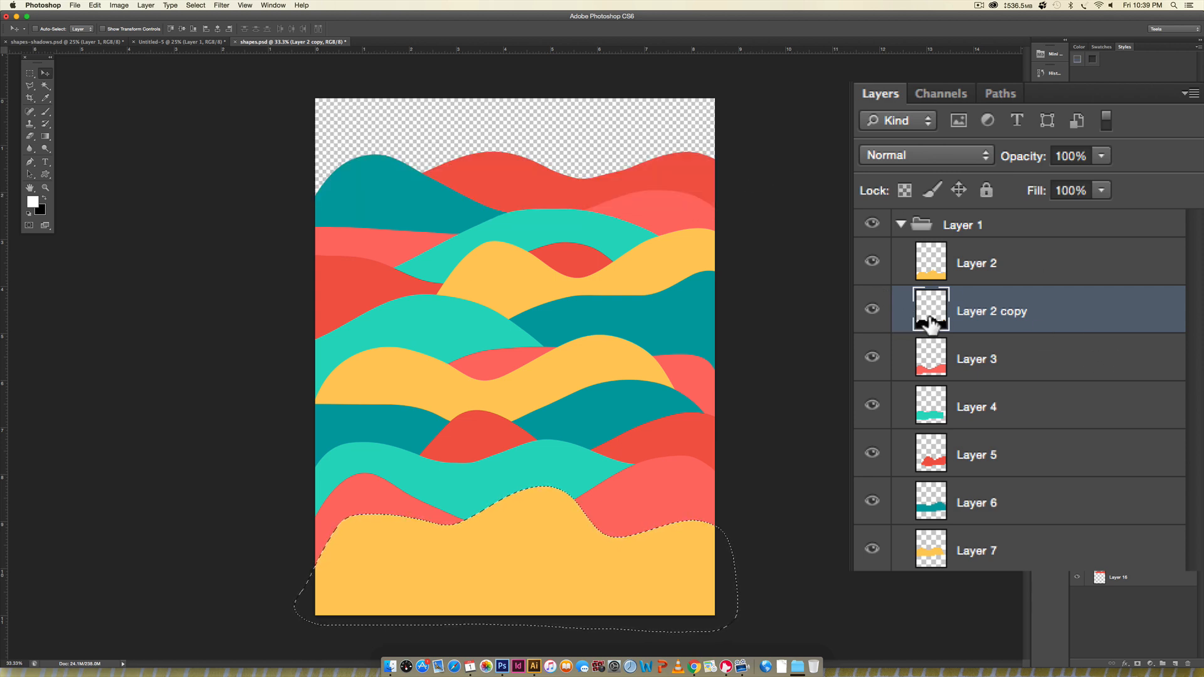
{"action": "left_click", "coordinate": [871, 263]}
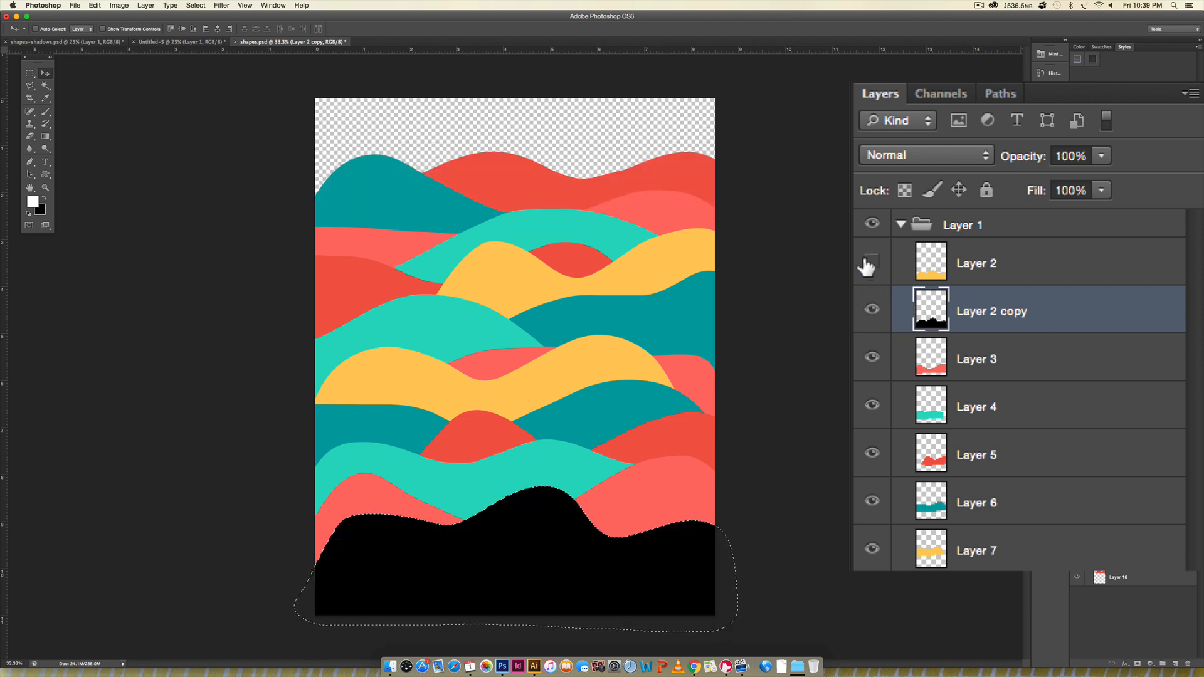
{"action": "left_click", "coordinate": [872, 261]}
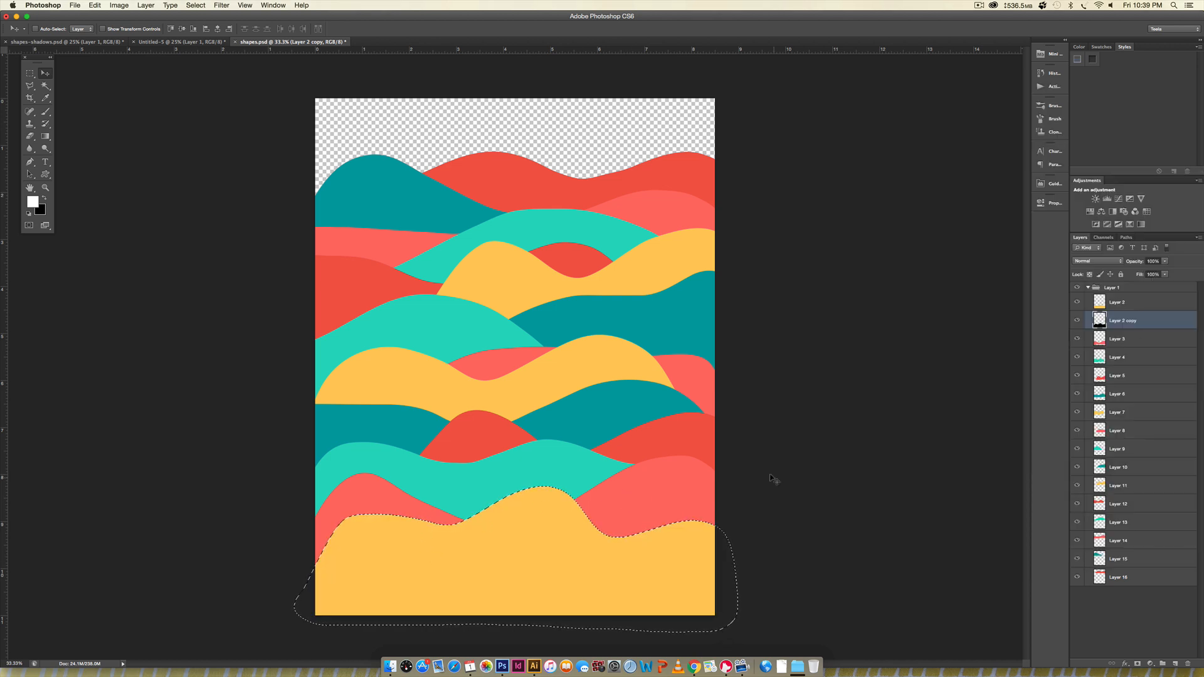
{"action": "key", "text": "super+d"}
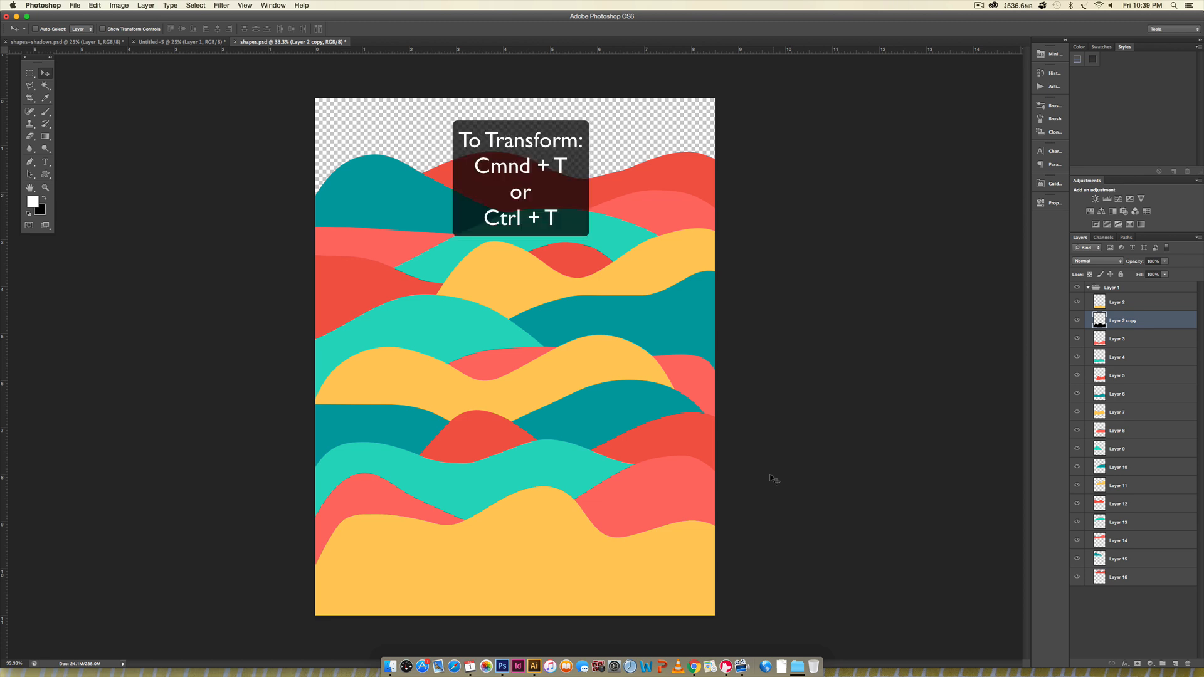
- Warp Layer 2 copy so thin black slivers show along the yellow wave's slopes, leaving its peak nearly flush
{"action": "key", "text": "super+t"}
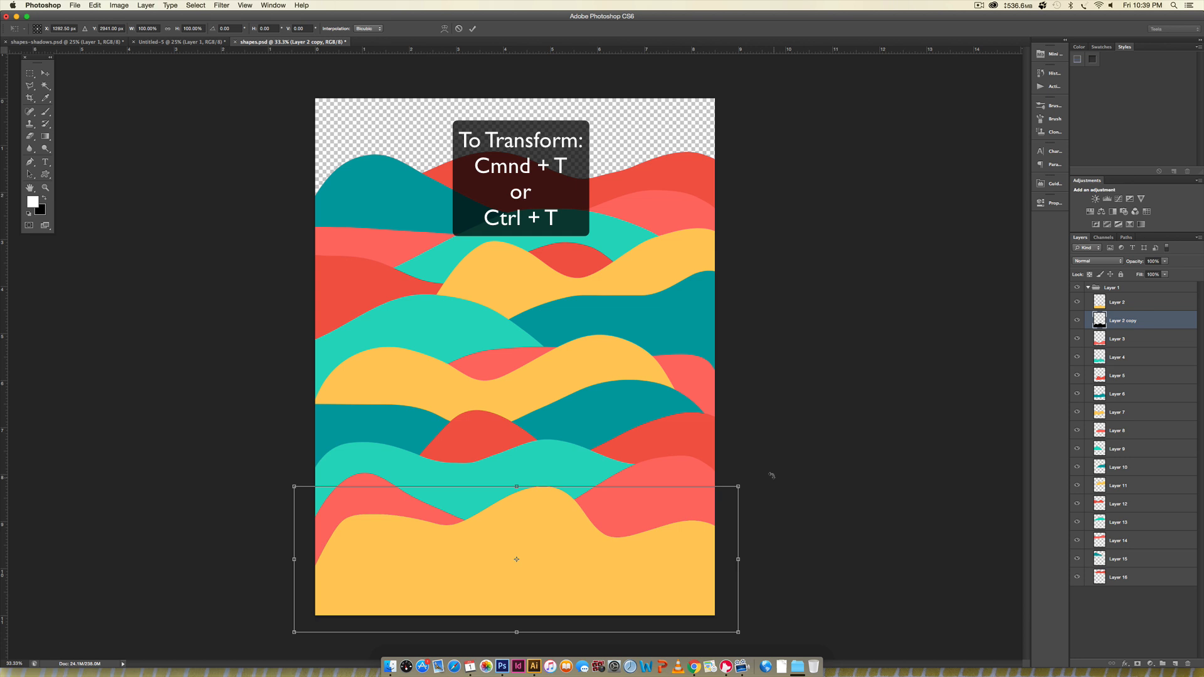
{"action": "right_click", "coordinate": [563, 513]}
{"action": "left_click", "coordinate": [593, 576]}
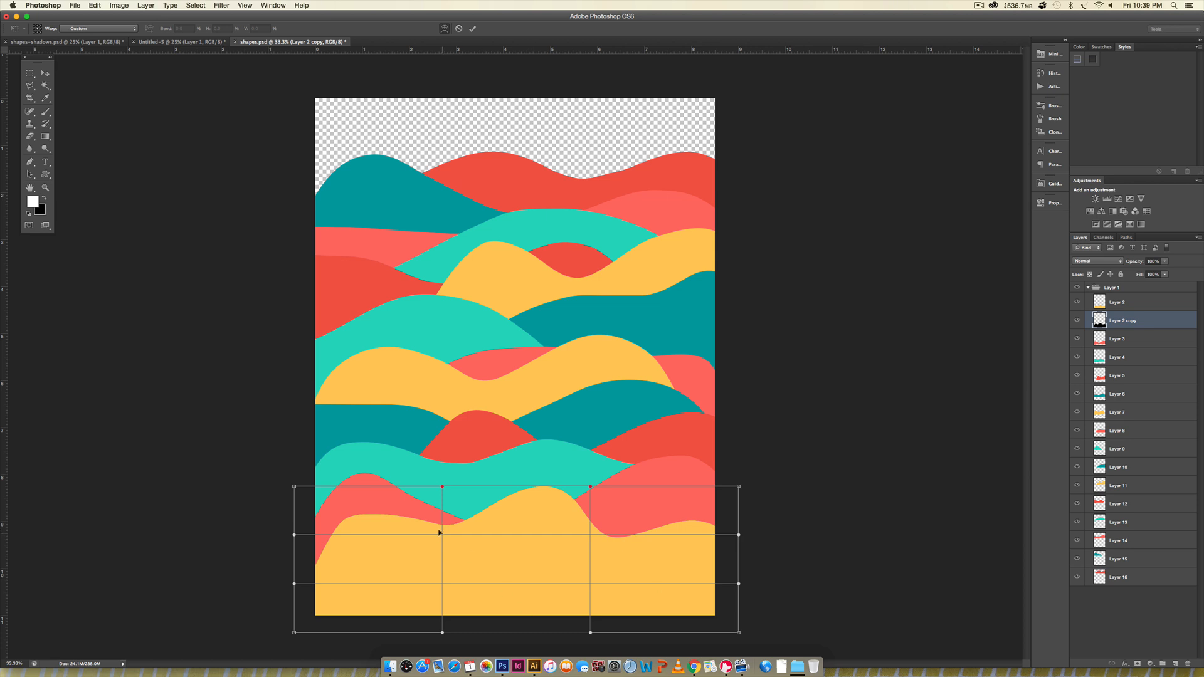
{"action": "left_click_drag", "start_coordinate": [439, 532], "coordinate": [446, 531]}
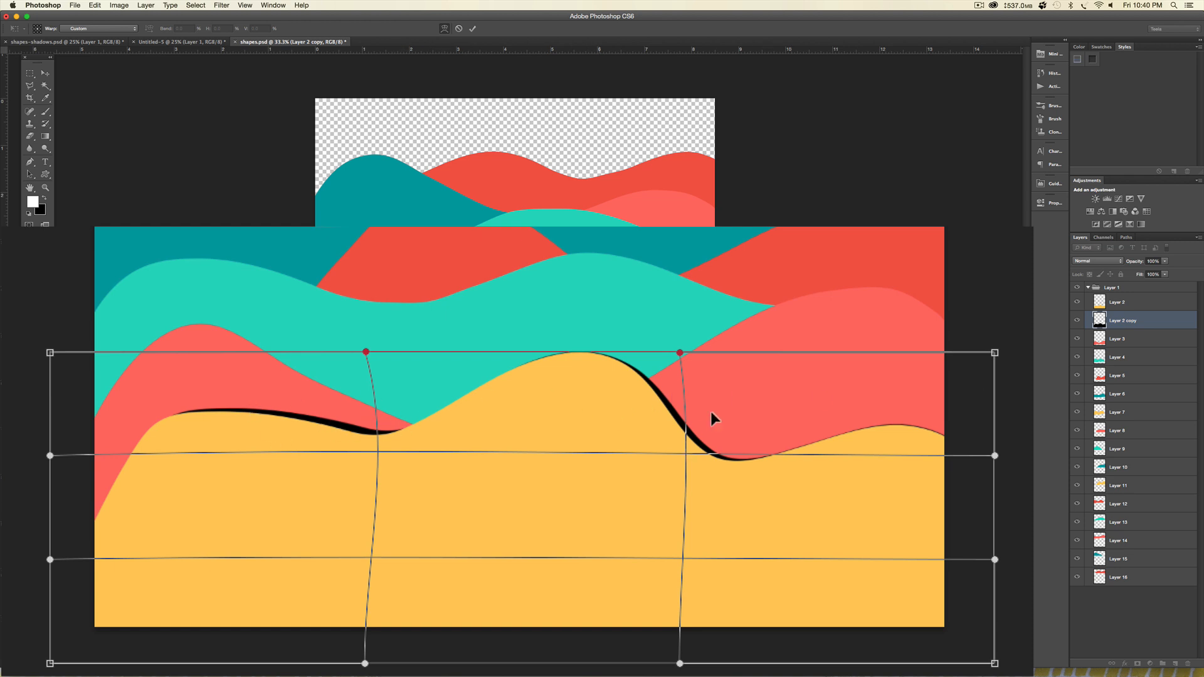
{"action": "key", "text": "Return"}
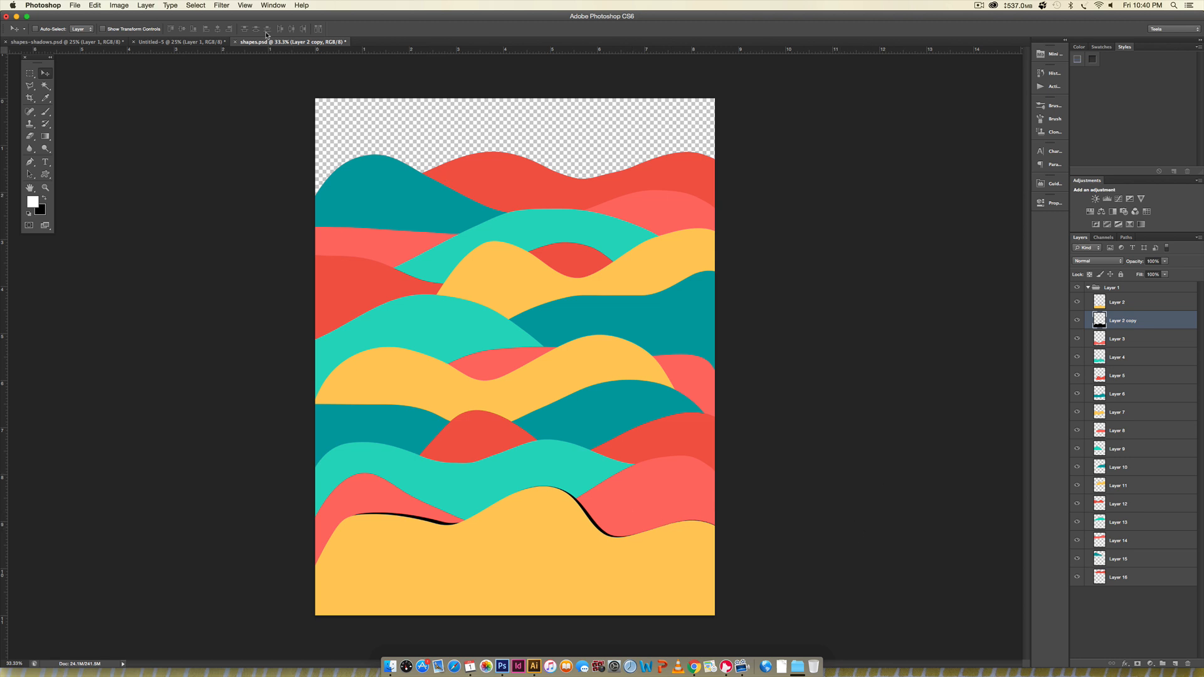
- Apply a Gaussian Blur with a 20.0 pixel radius to Layer 2 copy
{"action": "left_click", "coordinate": [217, 6]}
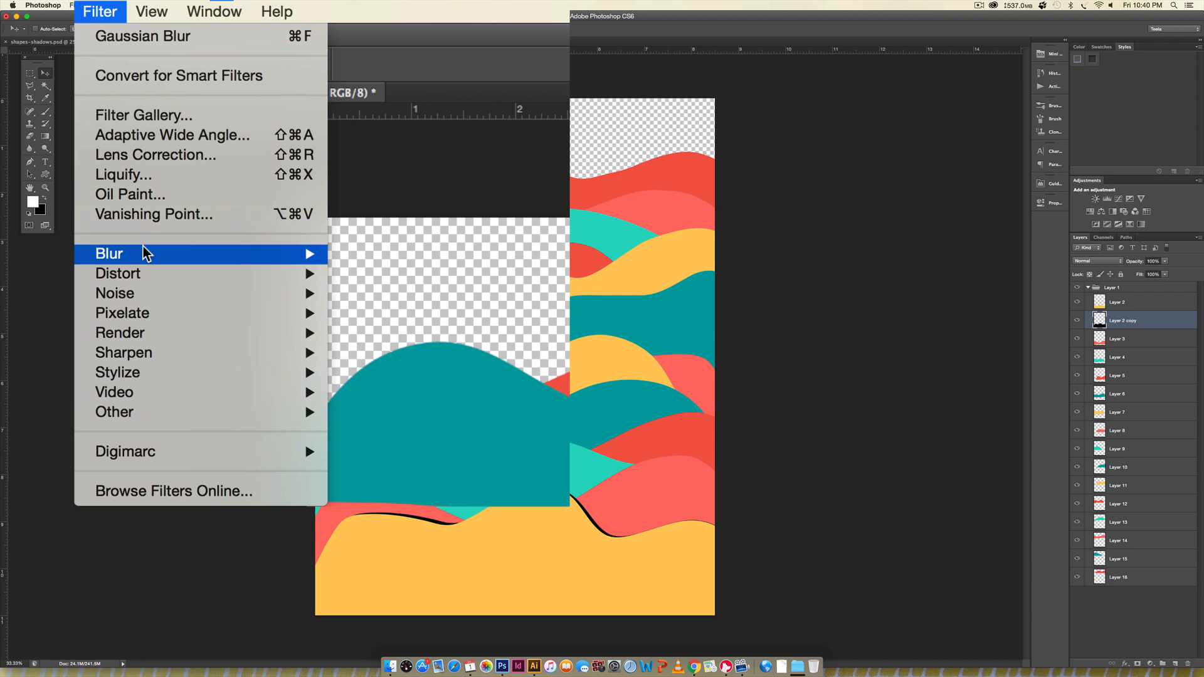
{"action": "mouse_move", "coordinate": [241, 113]}
{"action": "left_click", "coordinate": [402, 412]}
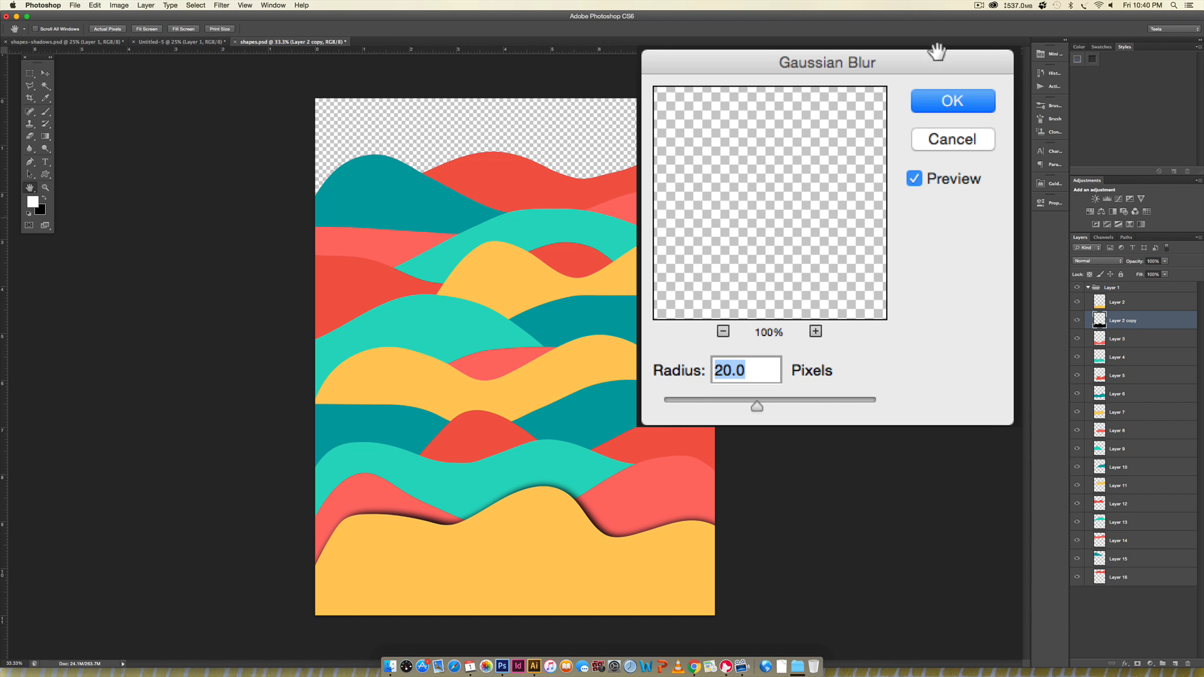
{"action": "left_click", "coordinate": [962, 106]}
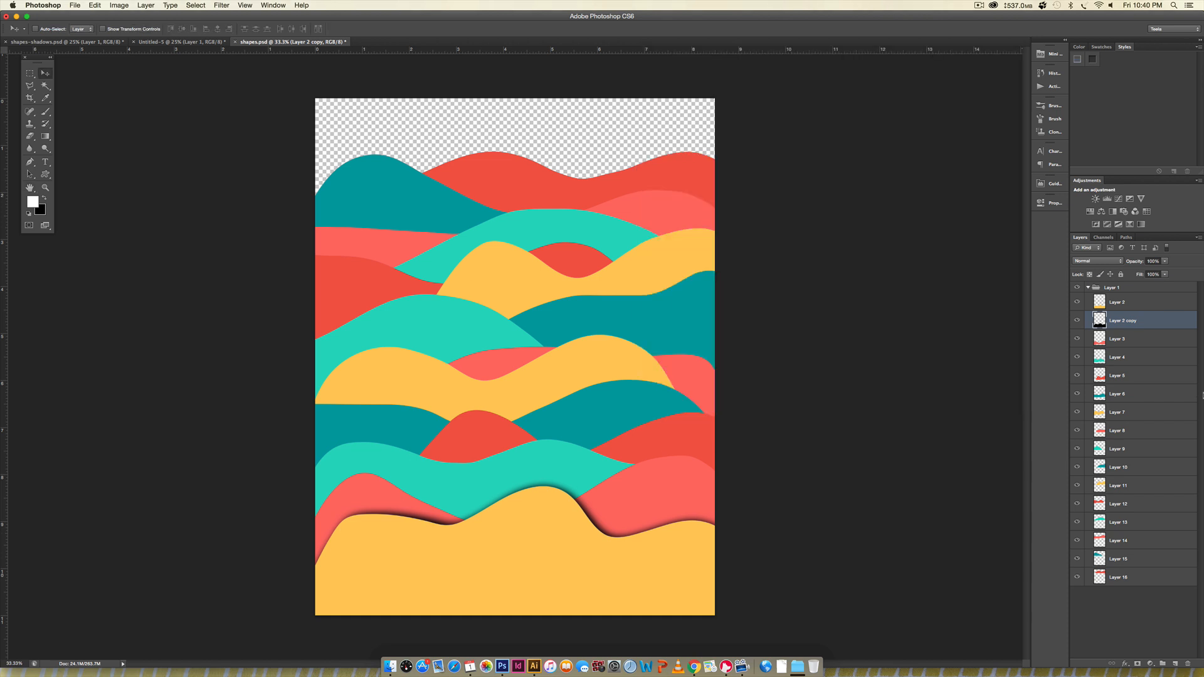
- Set Layer 2 copy to 50% opacity and the Multiply blend mode
{"action": "left_click", "coordinate": [1152, 261]}
{"action": "type", "text": "50"}
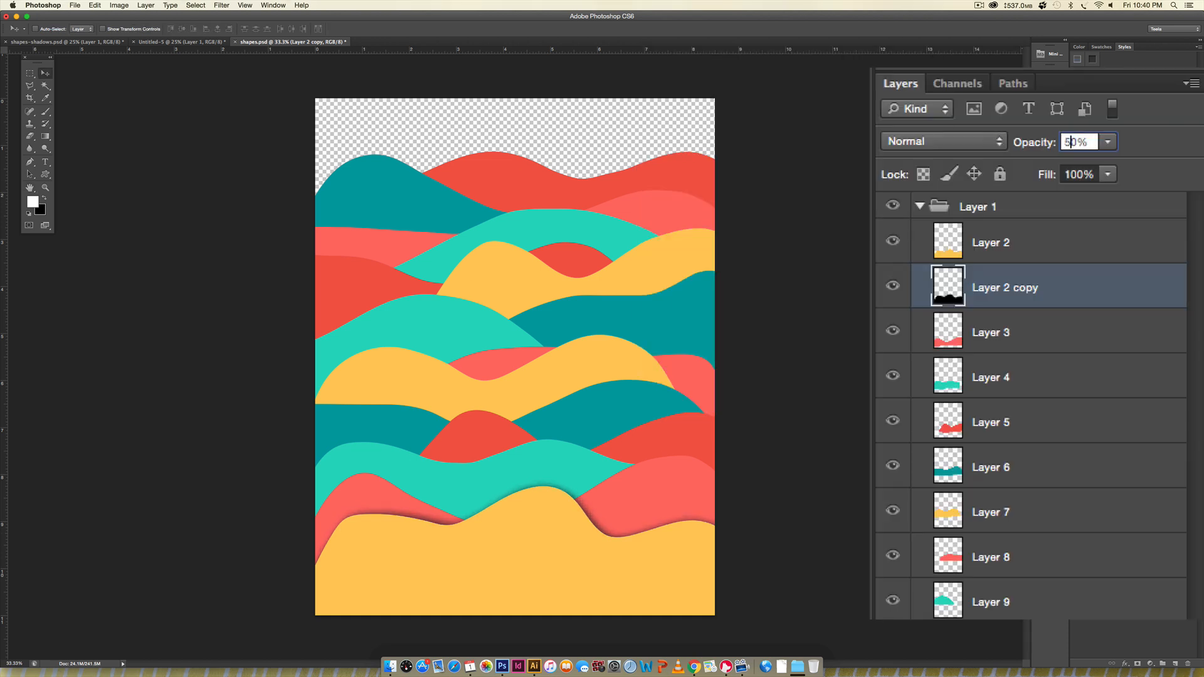
{"action": "key", "text": "Return"}
{"action": "left_click", "coordinate": [978, 139]}
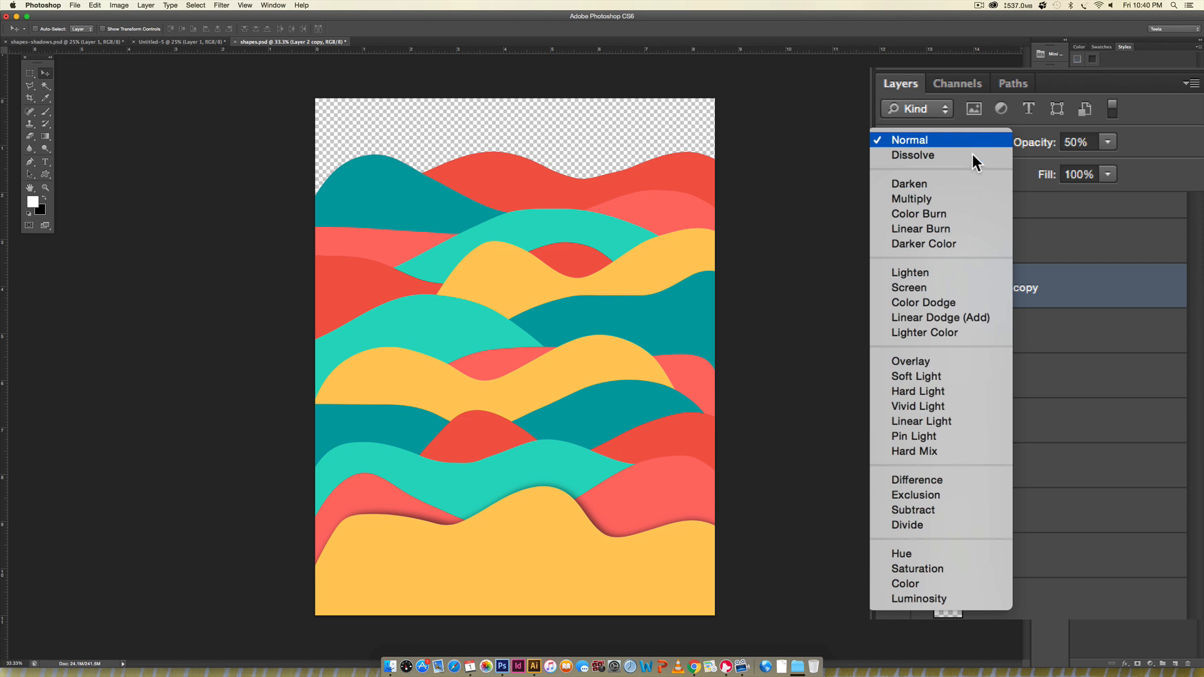
{"action": "left_click", "coordinate": [938, 199]}
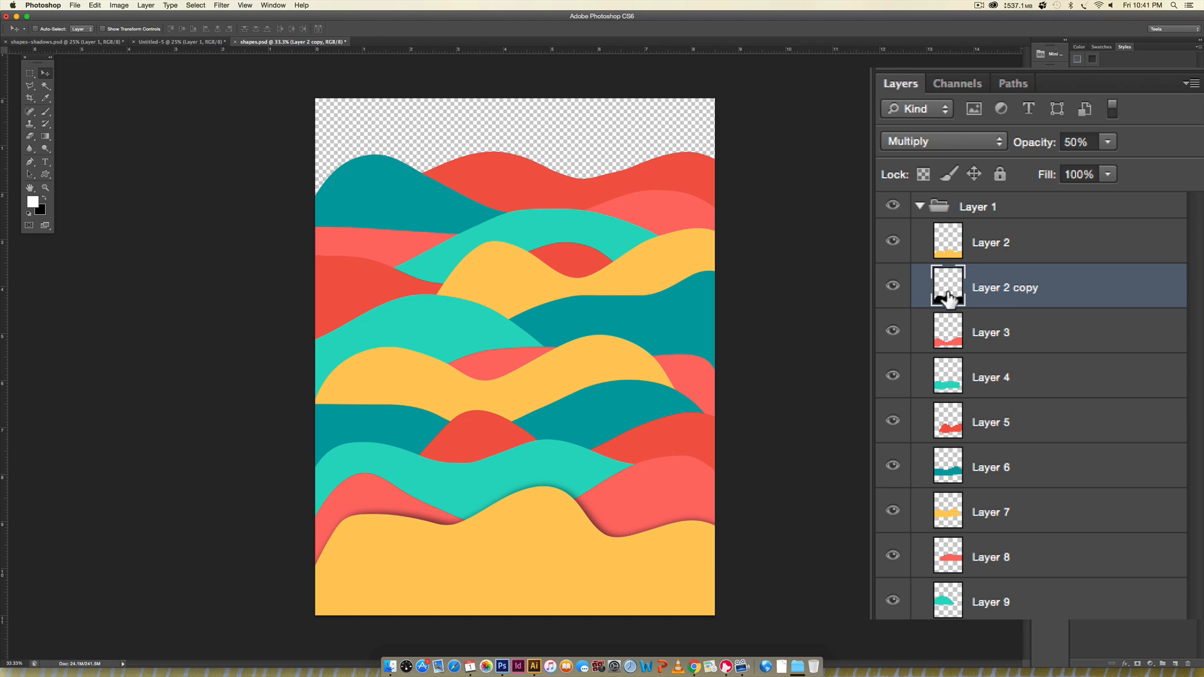
- Add a Pattern Overlay effect to Layer 2
{"action": "left_click", "coordinate": [1044, 241]}
{"action": "key", "text": "space"}
{"action": "double_click", "coordinate": [1070, 239]}
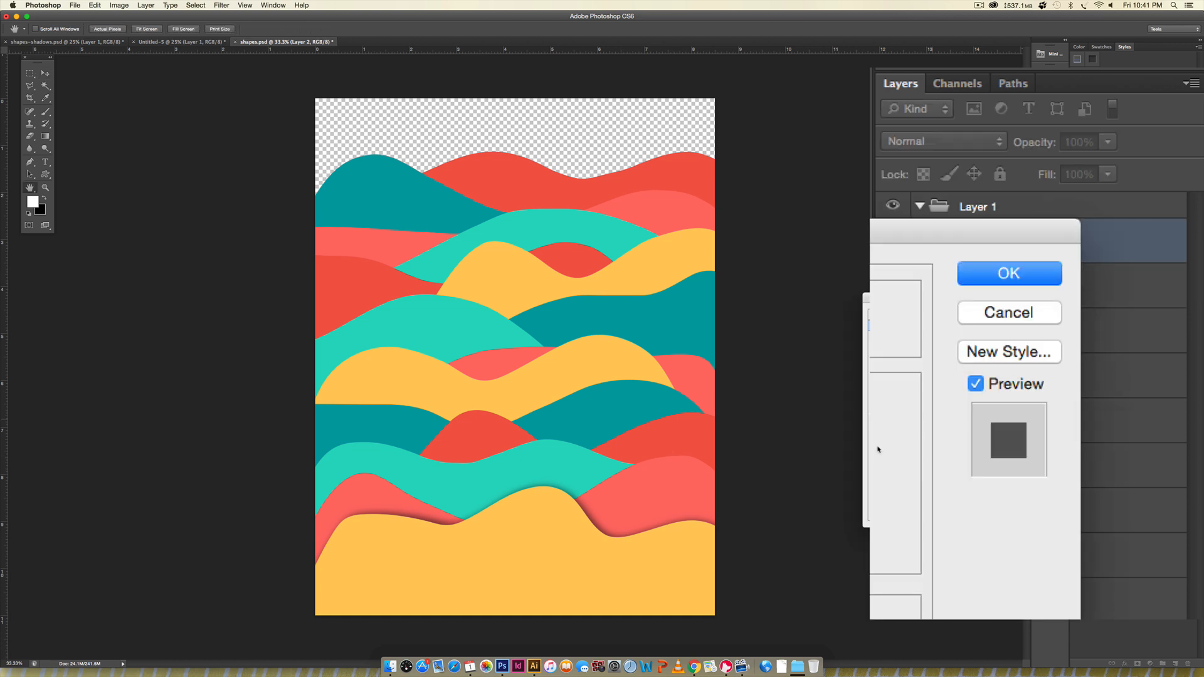
{"action": "left_click", "coordinate": [760, 445]}
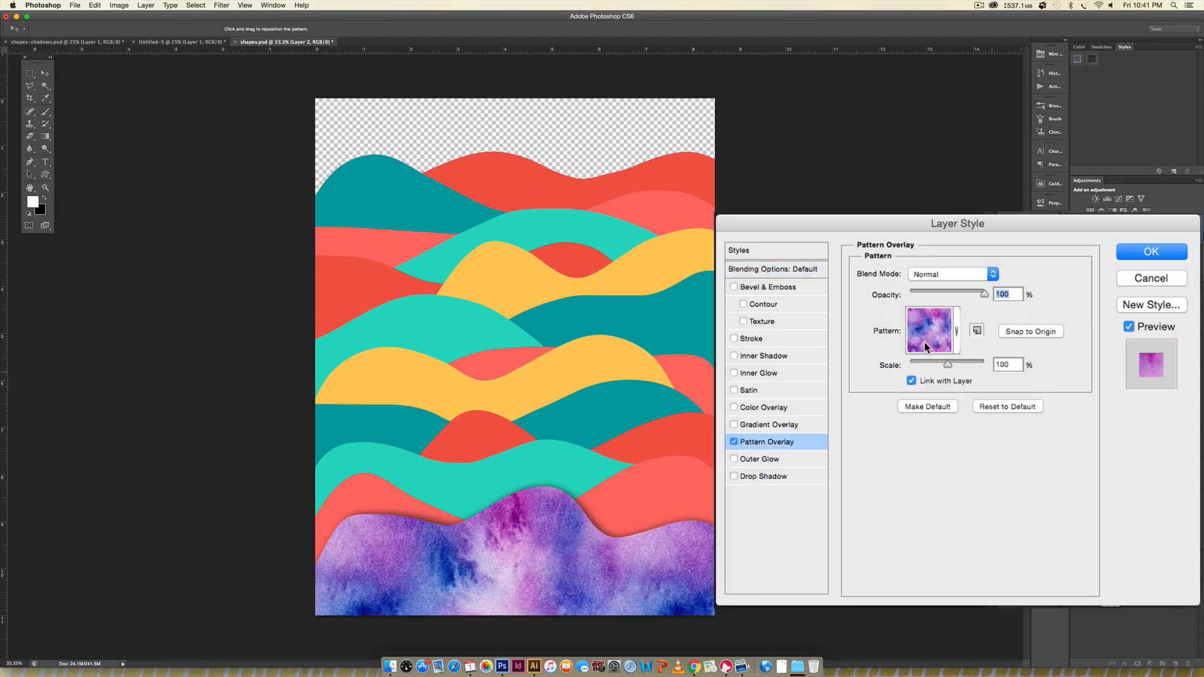
- Try several recycled and handmade paper textures as the pattern for Layer 2's overlay
{"action": "left_click", "coordinate": [925, 341]}
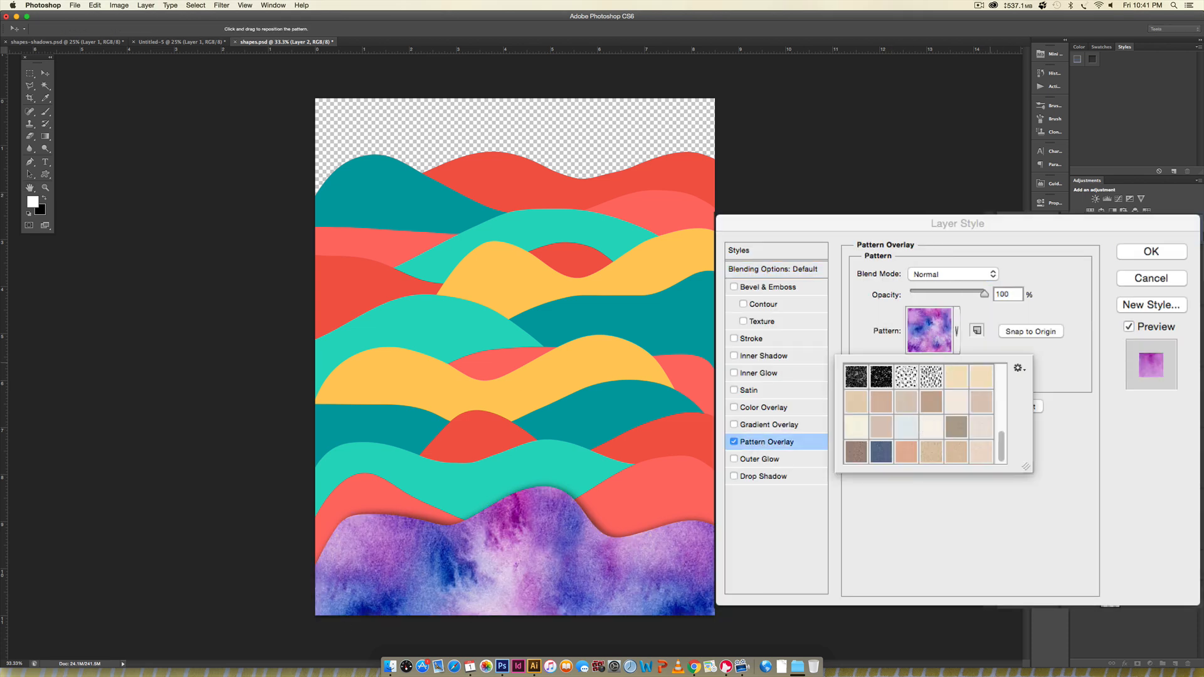
{"action": "left_click", "coordinate": [952, 380]}
{"action": "left_click", "coordinate": [875, 400]}
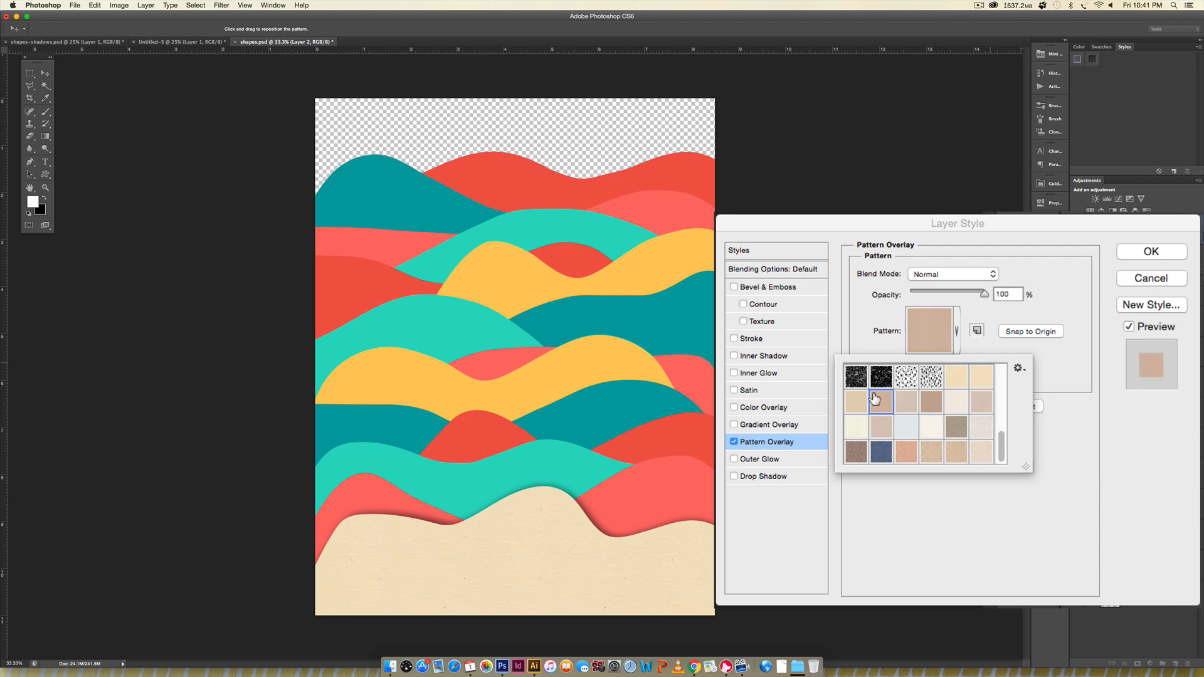
{"action": "left_click", "coordinate": [927, 405]}
{"action": "left_click", "coordinate": [857, 453]}
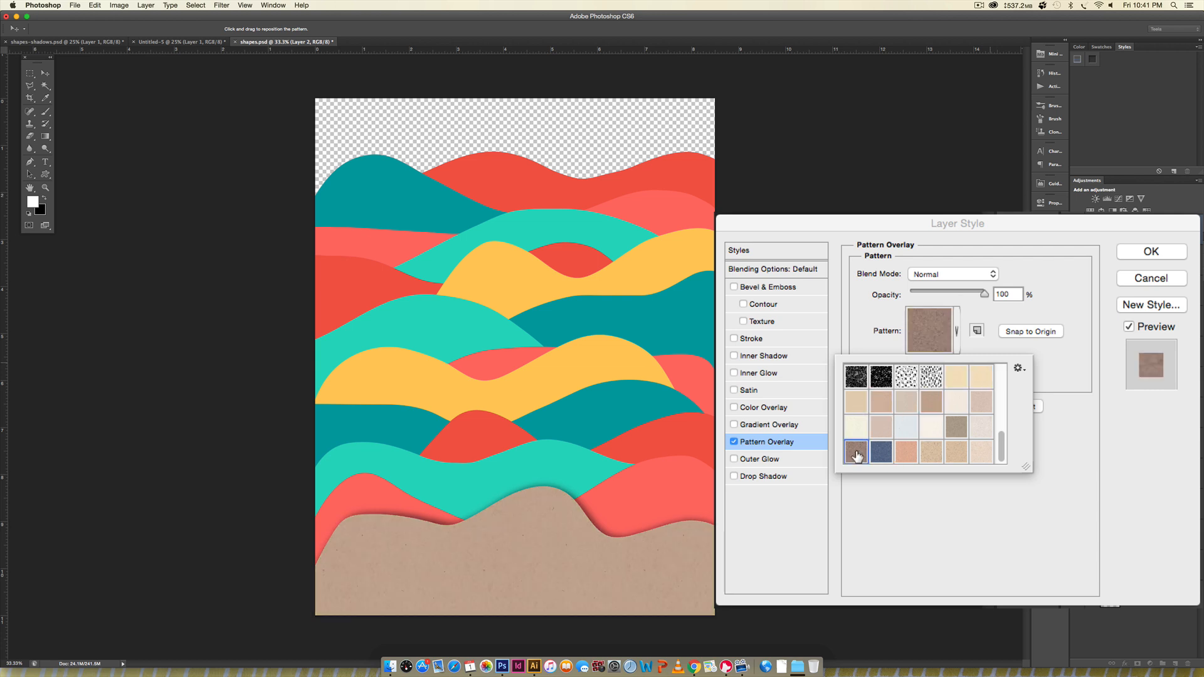
{"action": "left_click", "coordinate": [882, 452]}
{"action": "left_click", "coordinate": [906, 452]}
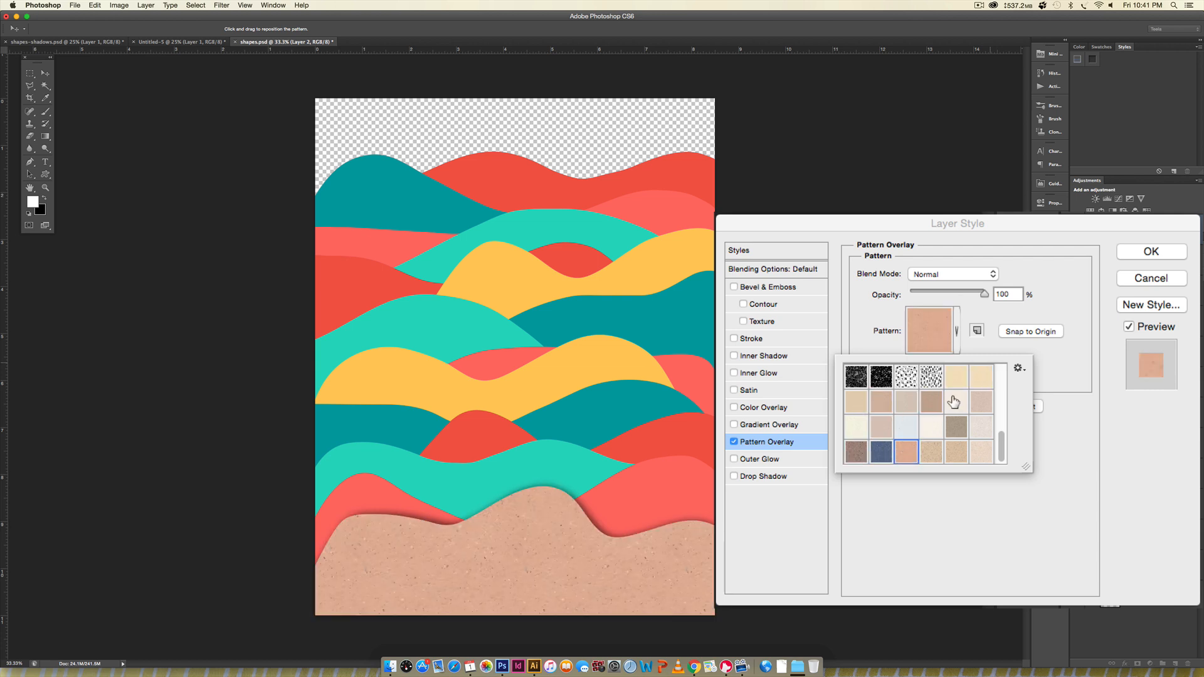
{"action": "left_click", "coordinate": [955, 402]}
{"action": "left_click", "coordinate": [931, 452]}
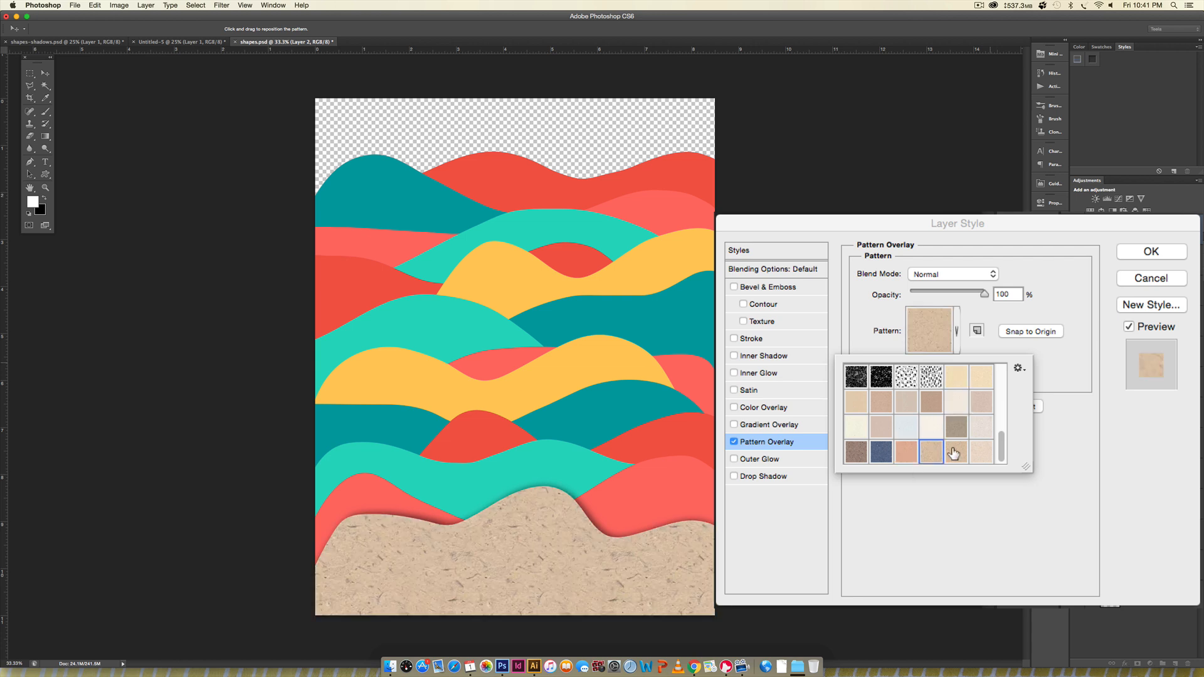
{"action": "left_click", "coordinate": [955, 452]}
- Set Layer 2's Pattern Overlay to Multiply, compare a few textures, and apply the pale beige speckled paper pattern
{"action": "left_click", "coordinate": [960, 274]}
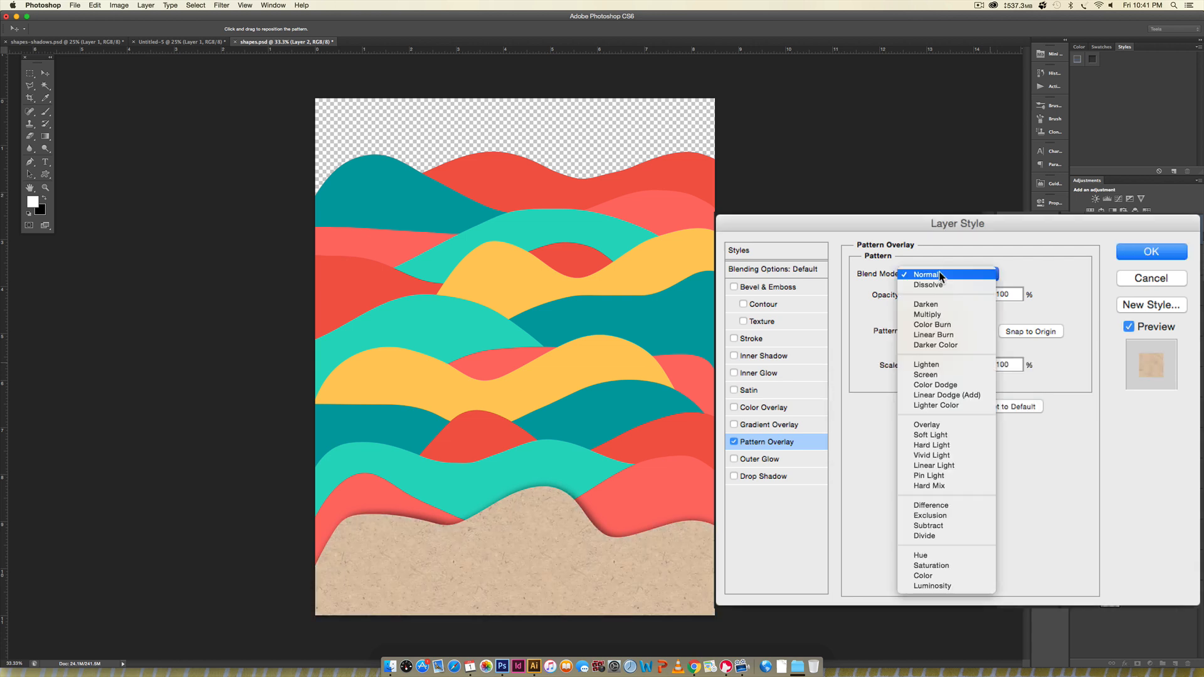
{"action": "left_click", "coordinate": [925, 315]}
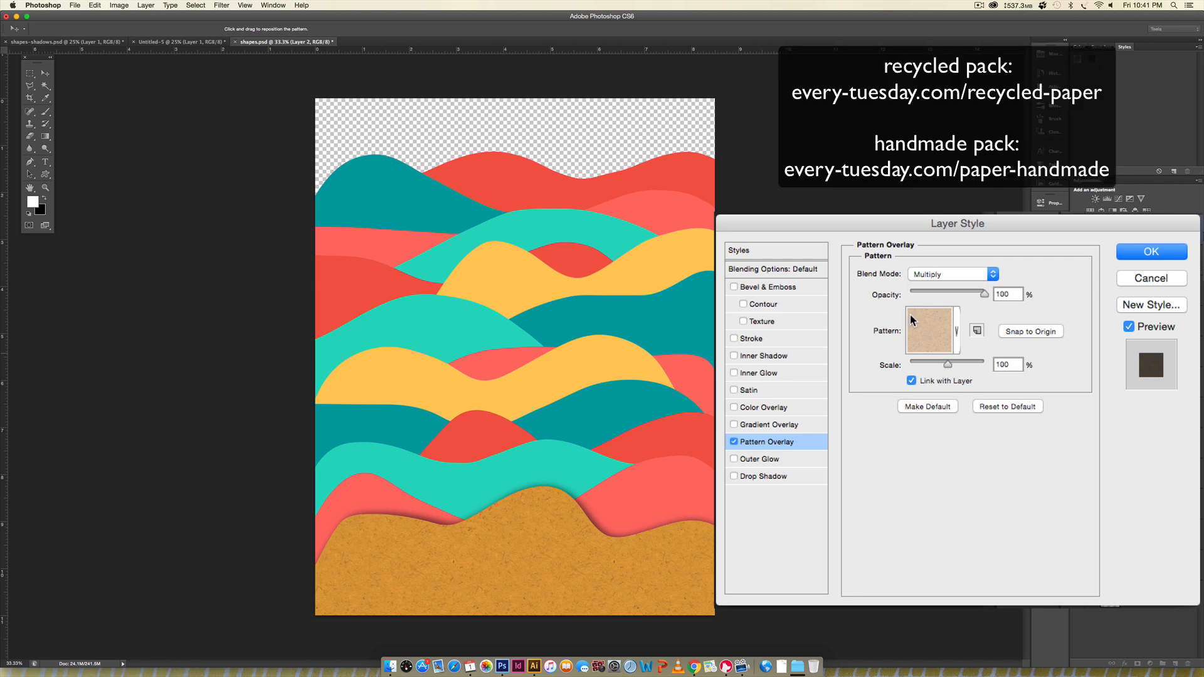
{"action": "left_click", "coordinate": [936, 337]}
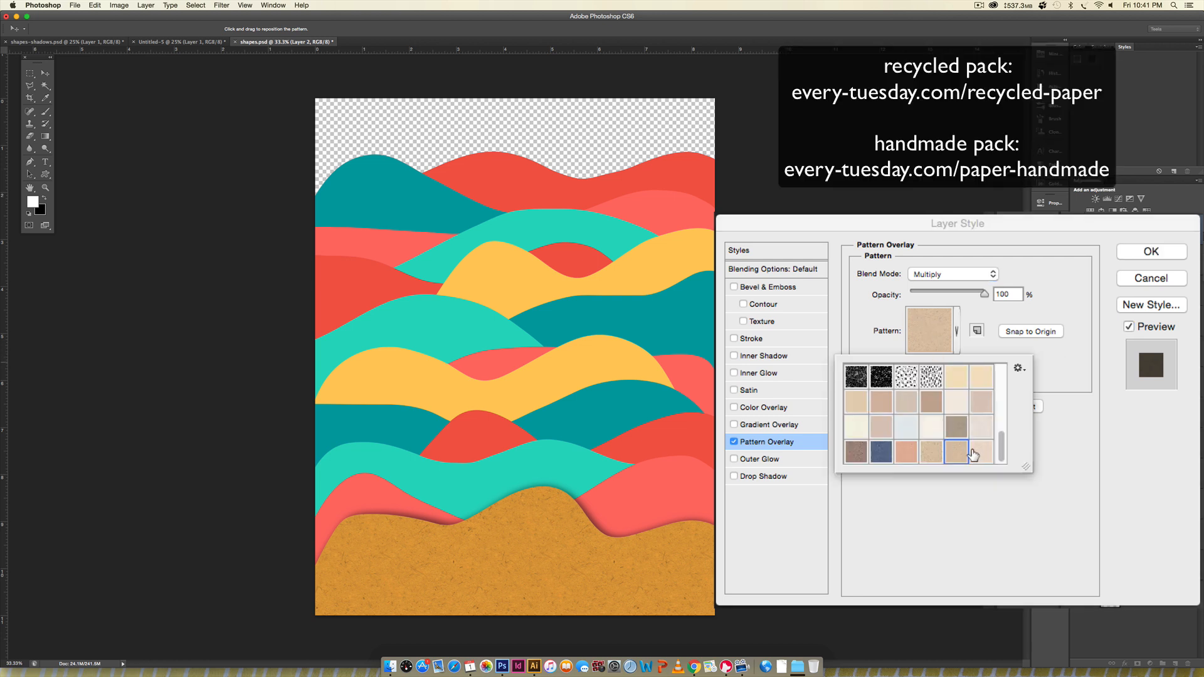
{"action": "left_click", "coordinate": [980, 452]}
{"action": "left_click", "coordinate": [978, 429]}
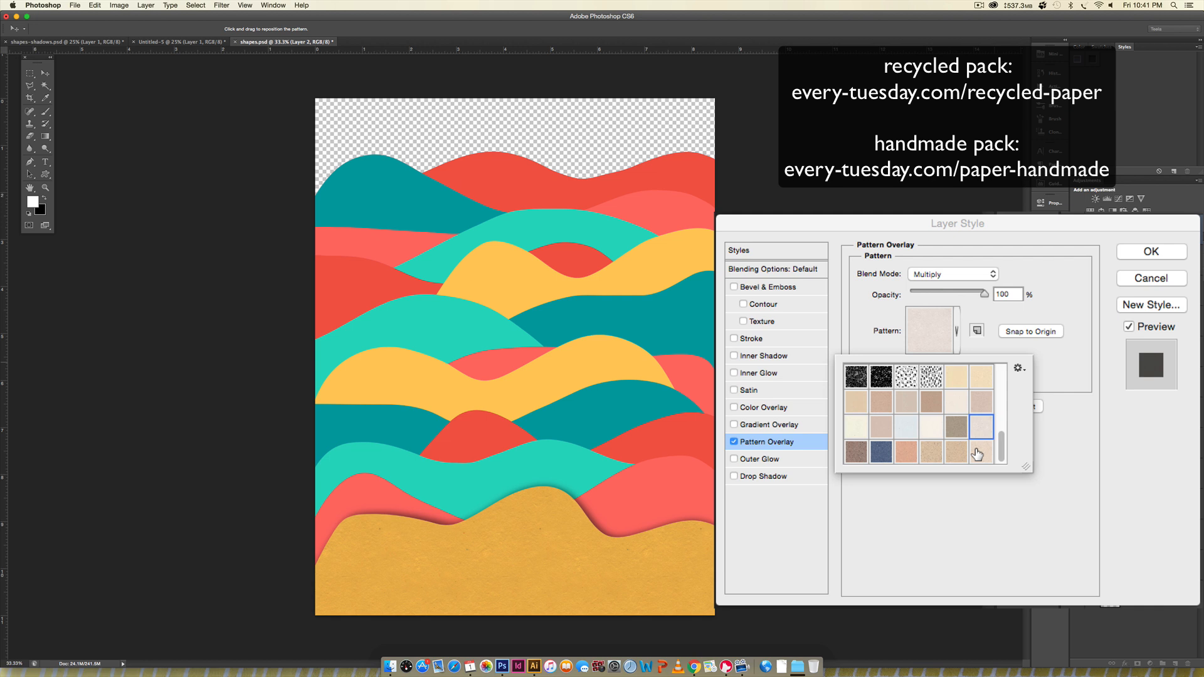
{"action": "left_click", "coordinate": [980, 450]}
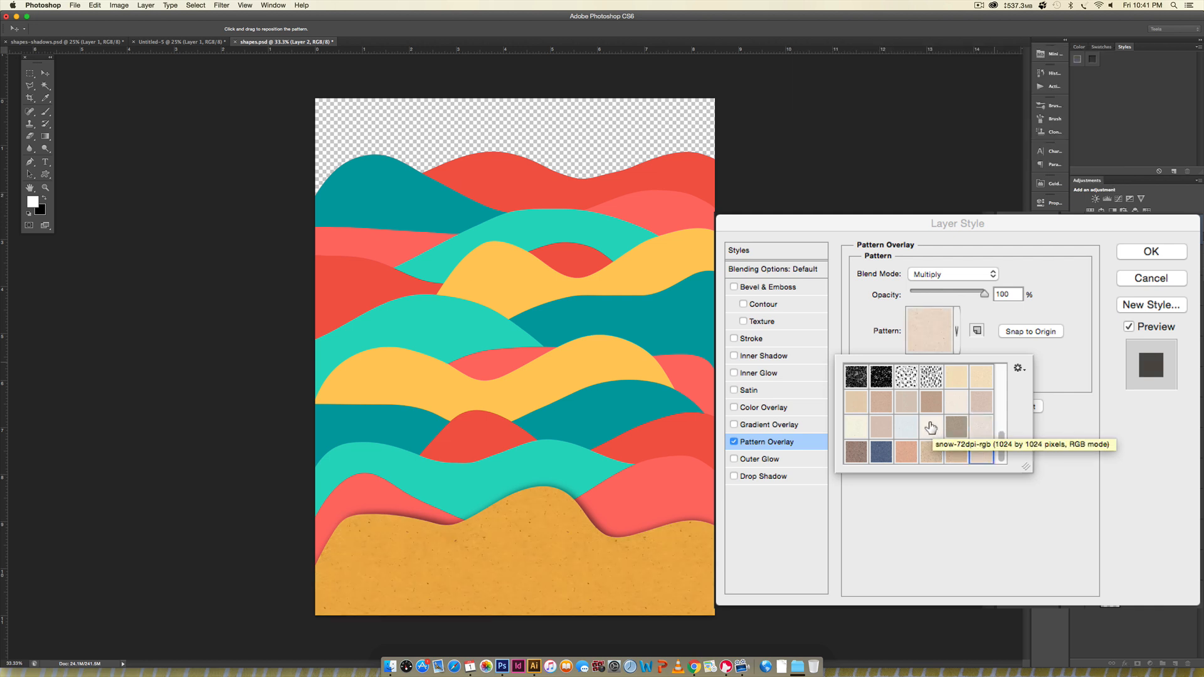
{"action": "left_click", "coordinate": [1095, 269]}
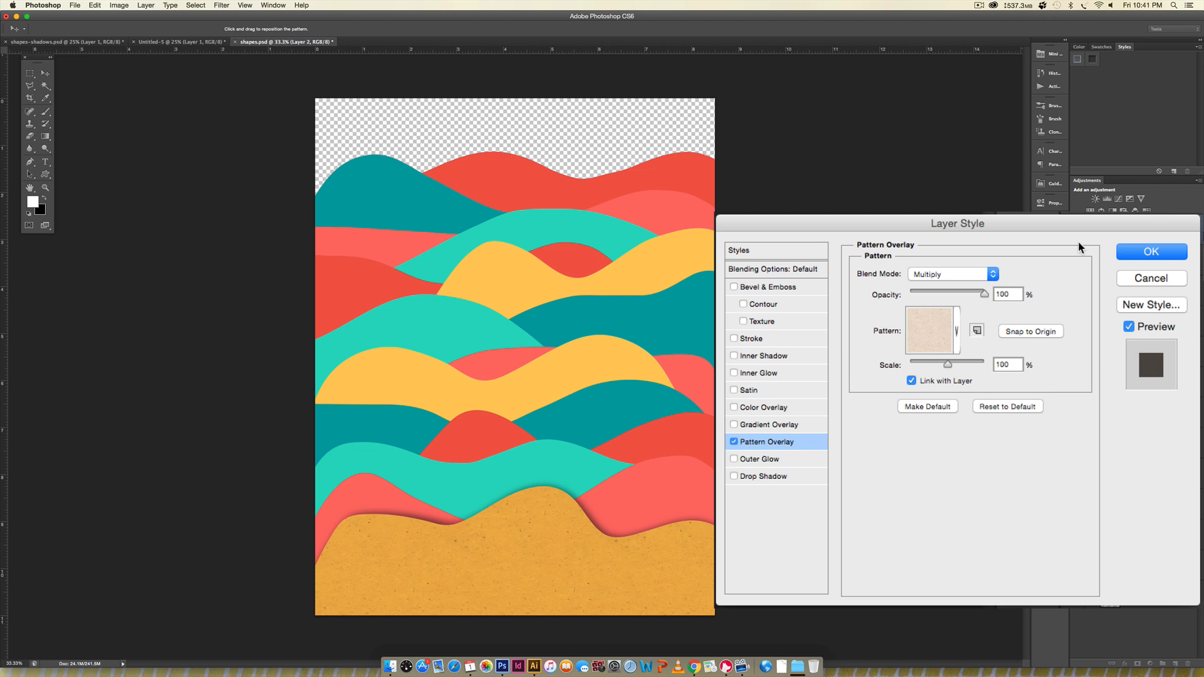
{"action": "left_click", "coordinate": [1137, 256]}
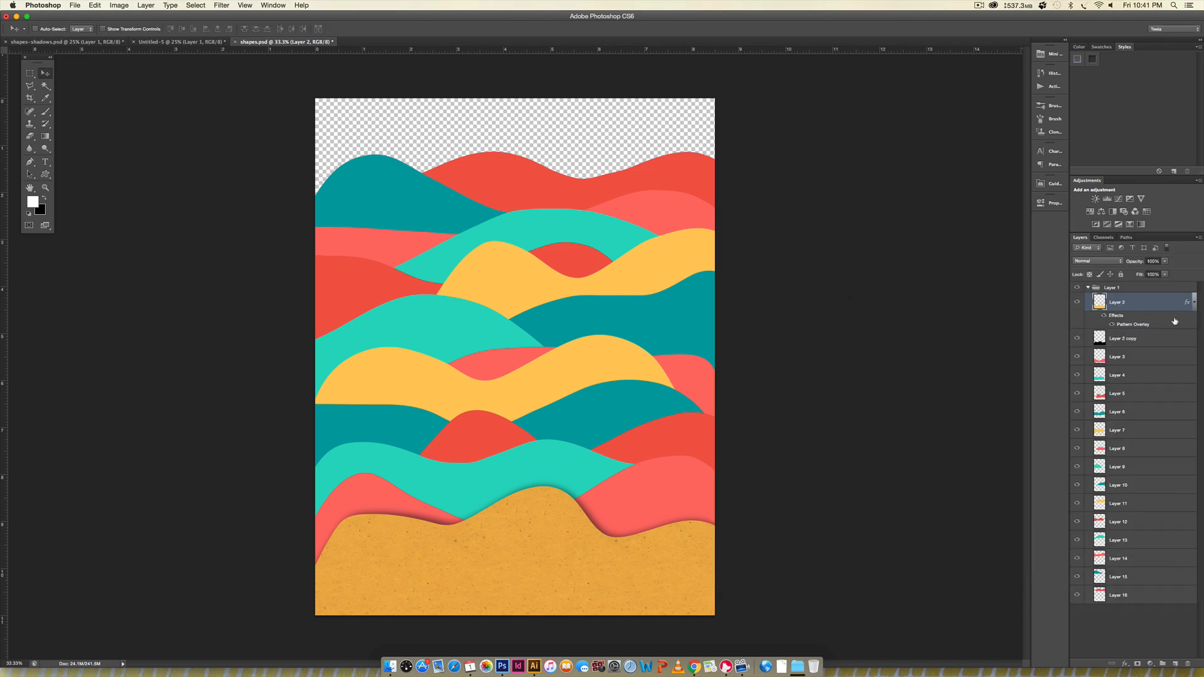
- Collapse Layer 2's effects list, group Layer 2 with Layer 2 copy, and toggle the group's visibility to check it
{"action": "left_click", "coordinate": [1193, 303]}
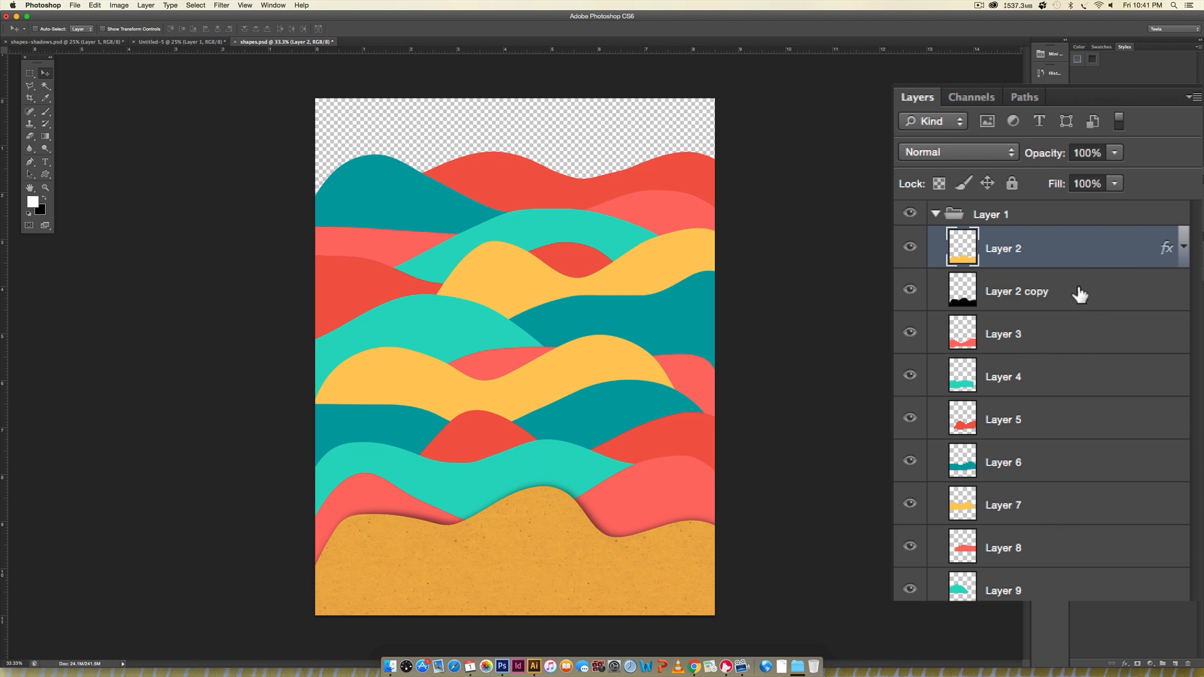
{"action": "left_click", "coordinate": [944, 285], "text": "shift"}
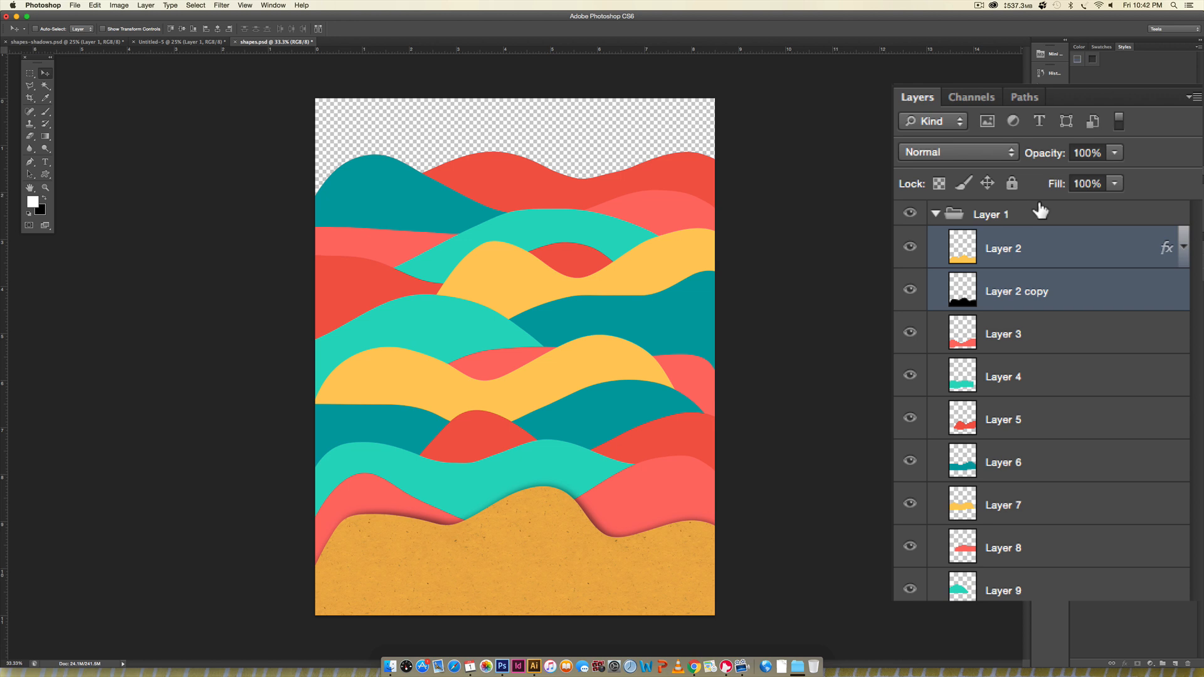
{"action": "key", "text": "super+g"}
{"action": "left_click", "coordinate": [910, 239]}
{"action": "left_click", "coordinate": [910, 239]}
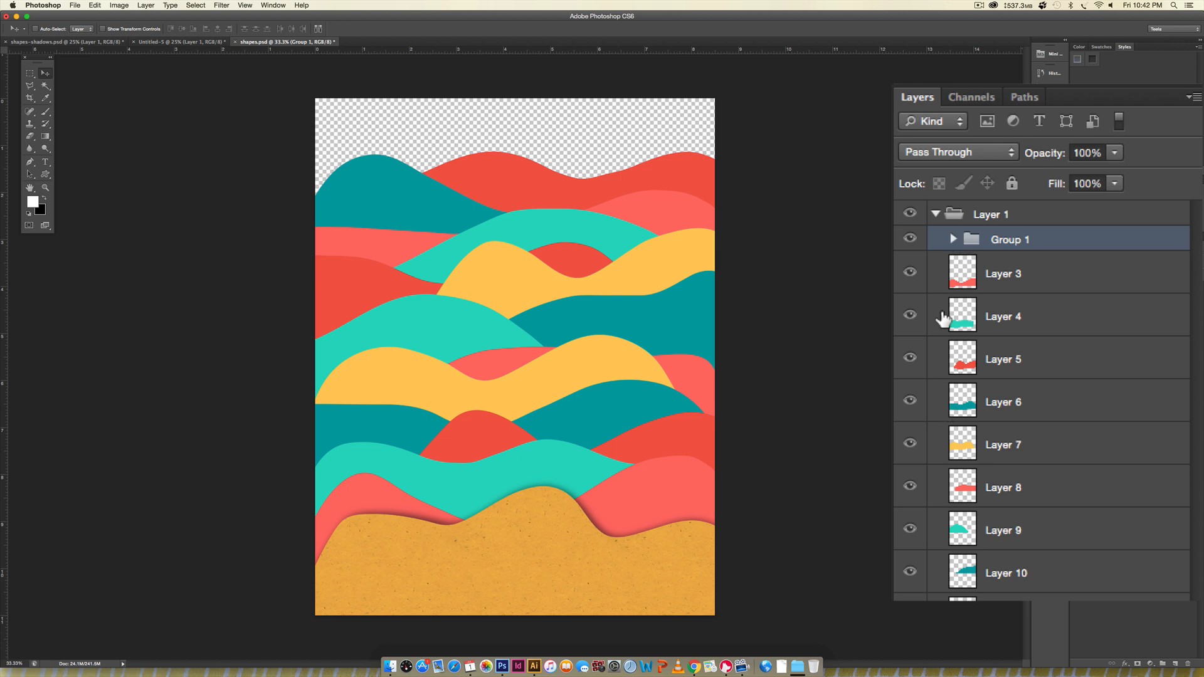
- Duplicate Layer 3 directly beneath the original and load the copy's outline as a selection
{"action": "left_click", "coordinate": [1045, 274]}
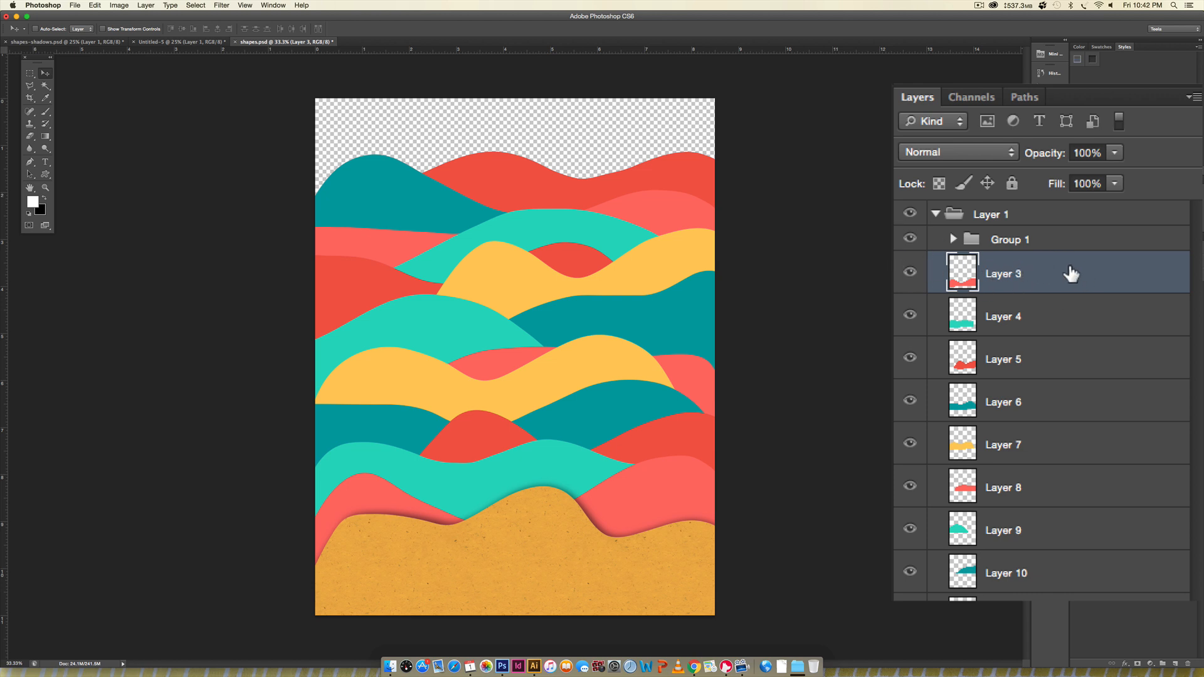
{"action": "left_click_drag", "start_coordinate": [1066, 277], "coordinate": [1066, 296]}
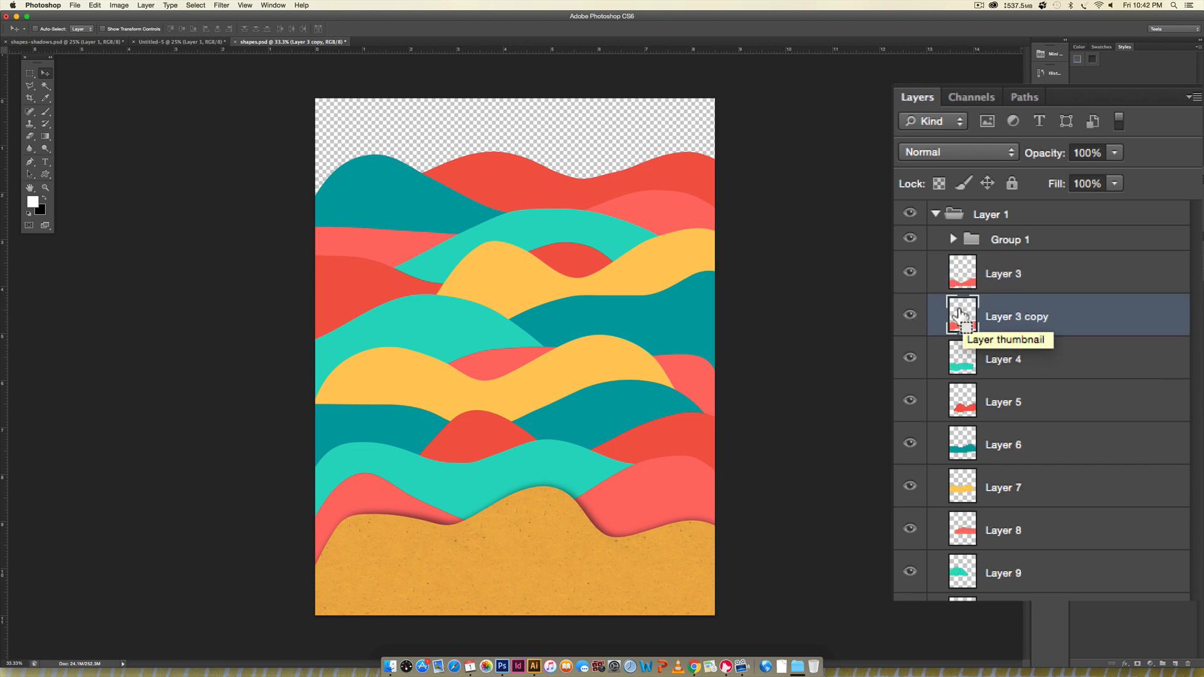
{"action": "left_click", "coordinate": [958, 313], "text": "super"}
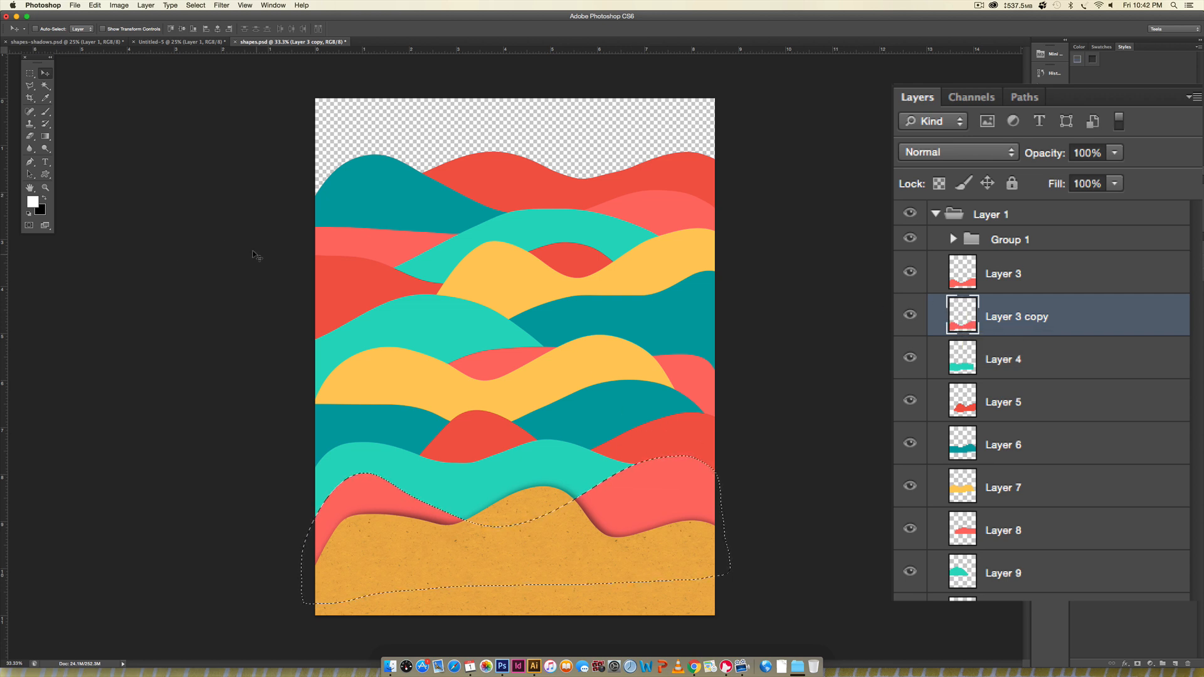
- Fill Layer 3 copy with black and warp it slightly so a thin dark edge shows along the wave's descending slope
{"action": "key", "text": "super+BackSpace"}
{"action": "key", "text": "super+d"}
{"action": "key", "text": "super+t"}
{"action": "right_click", "coordinate": [556, 492]}
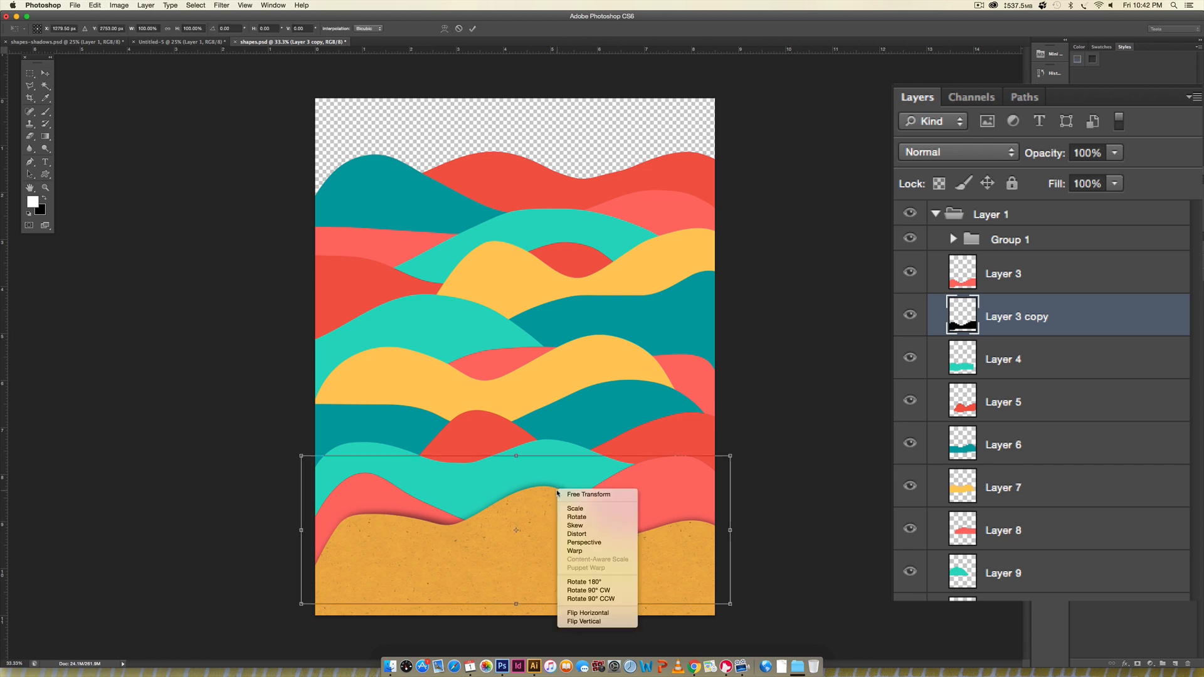
{"action": "left_click", "coordinate": [596, 550]}
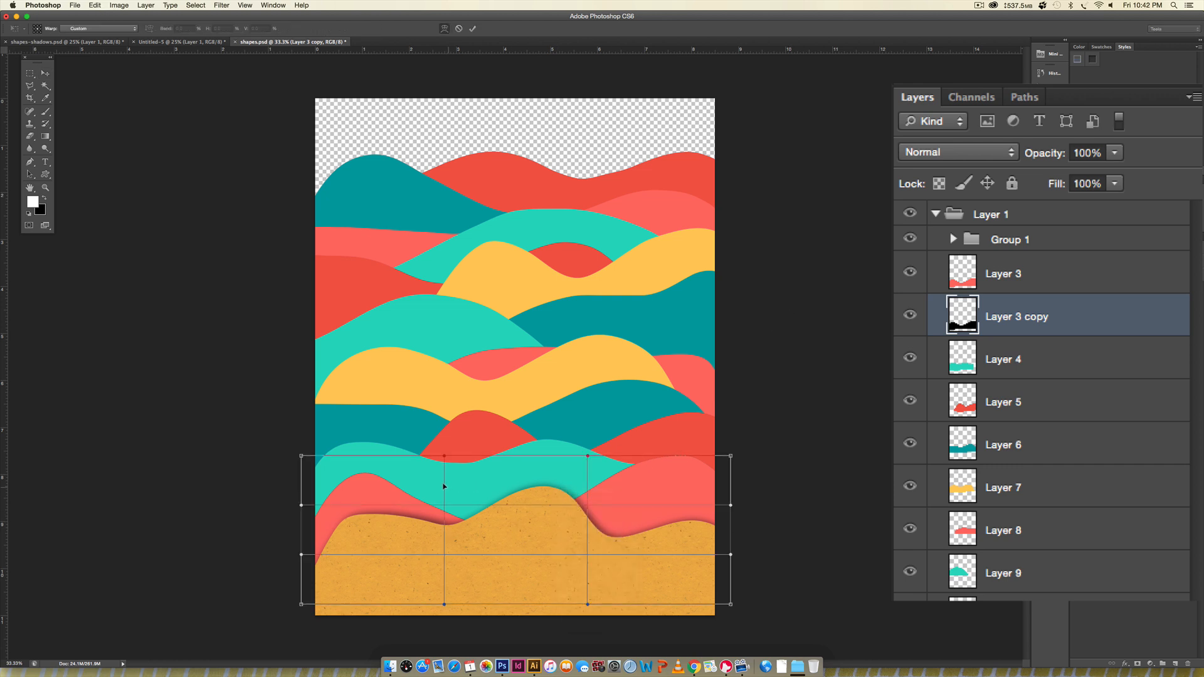
{"action": "left_click_drag", "start_coordinate": [441, 485], "coordinate": [445, 484]}
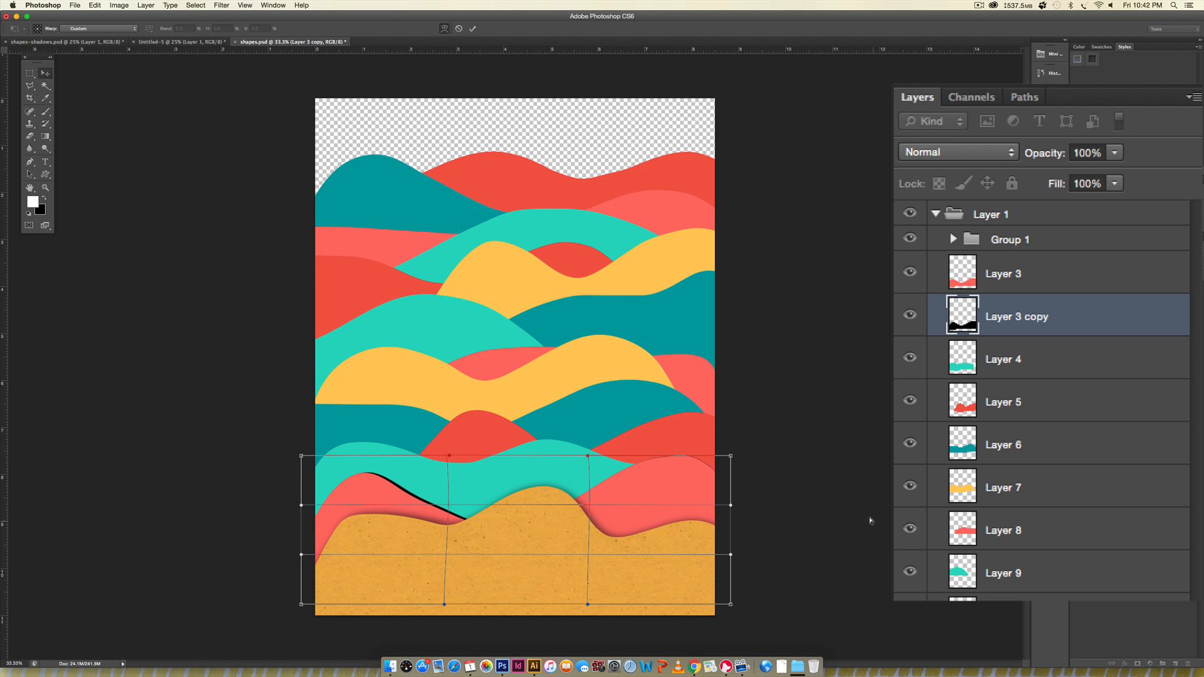
{"action": "key", "text": "Return"}
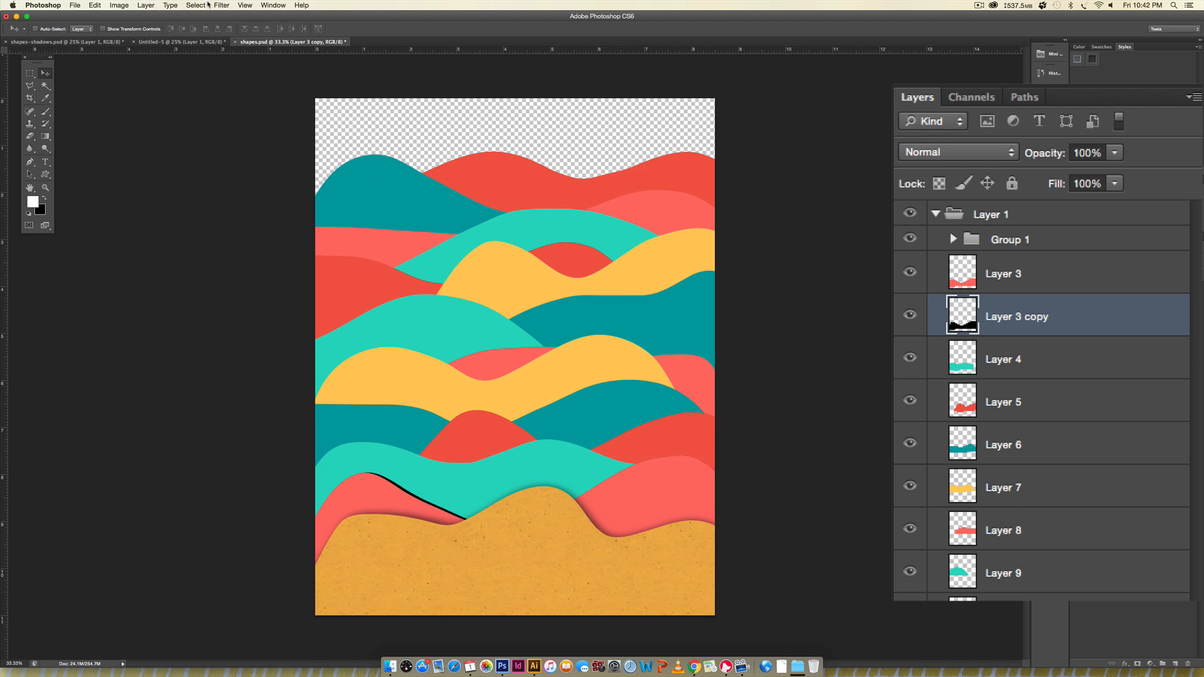
- Apply a Gaussian Blur with a 20-pixel radius to the black Layer 3 copy
{"action": "left_click", "coordinate": [221, 5]}
{"action": "mouse_move", "coordinate": [263, 115]}
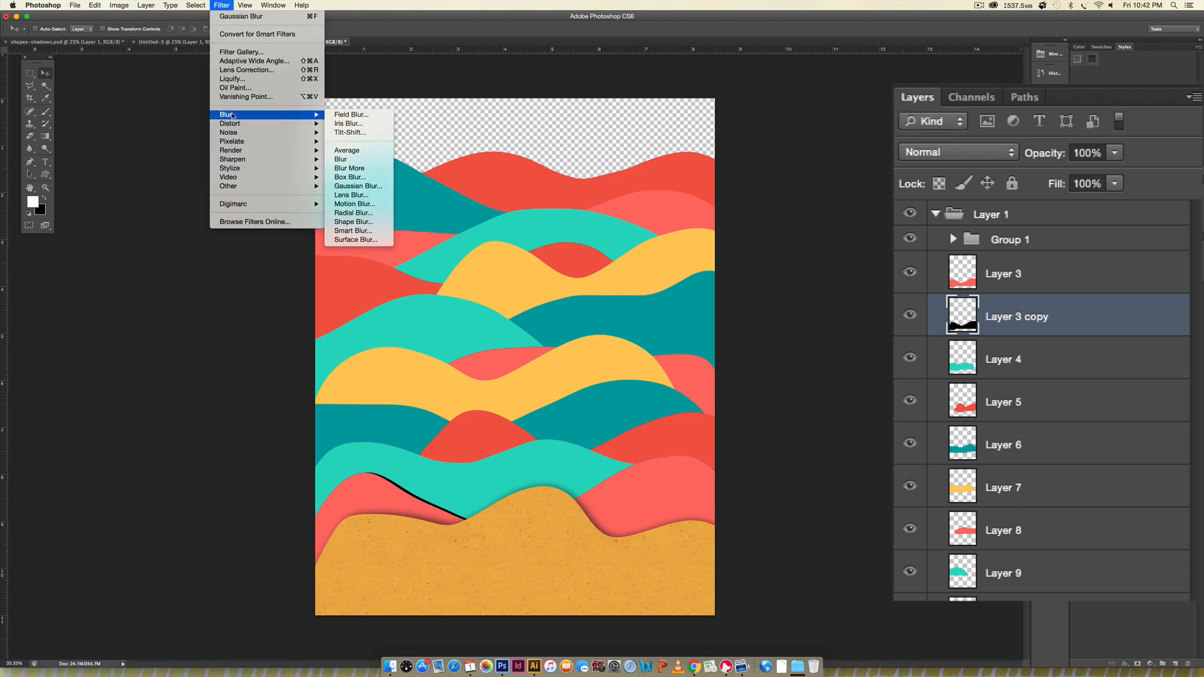
{"action": "left_click", "coordinate": [358, 186]}
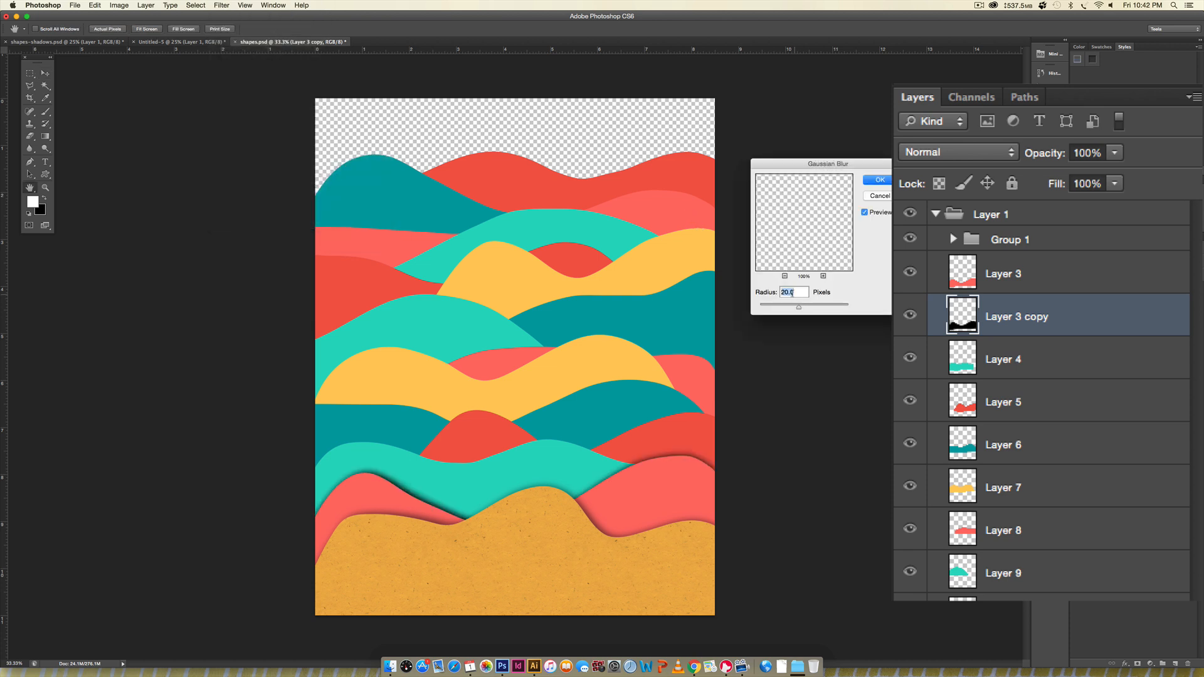
{"action": "left_click", "coordinate": [890, 181]}
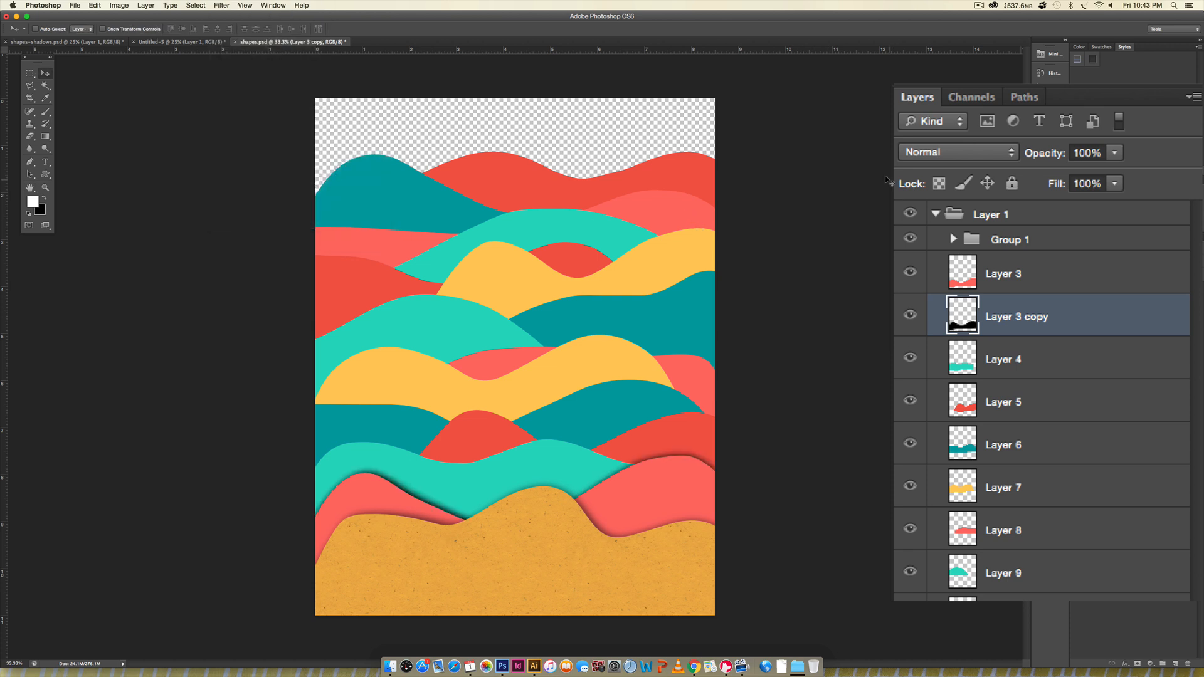
- Set Layer 3 copy's opacity to 50% and its blend mode to Multiply
{"action": "left_click", "coordinate": [1085, 153]}
{"action": "double_click", "coordinate": [1085, 153]}
{"action": "type", "text": "50"}
{"action": "key", "text": "Return"}
{"action": "left_click", "coordinate": [971, 151]}
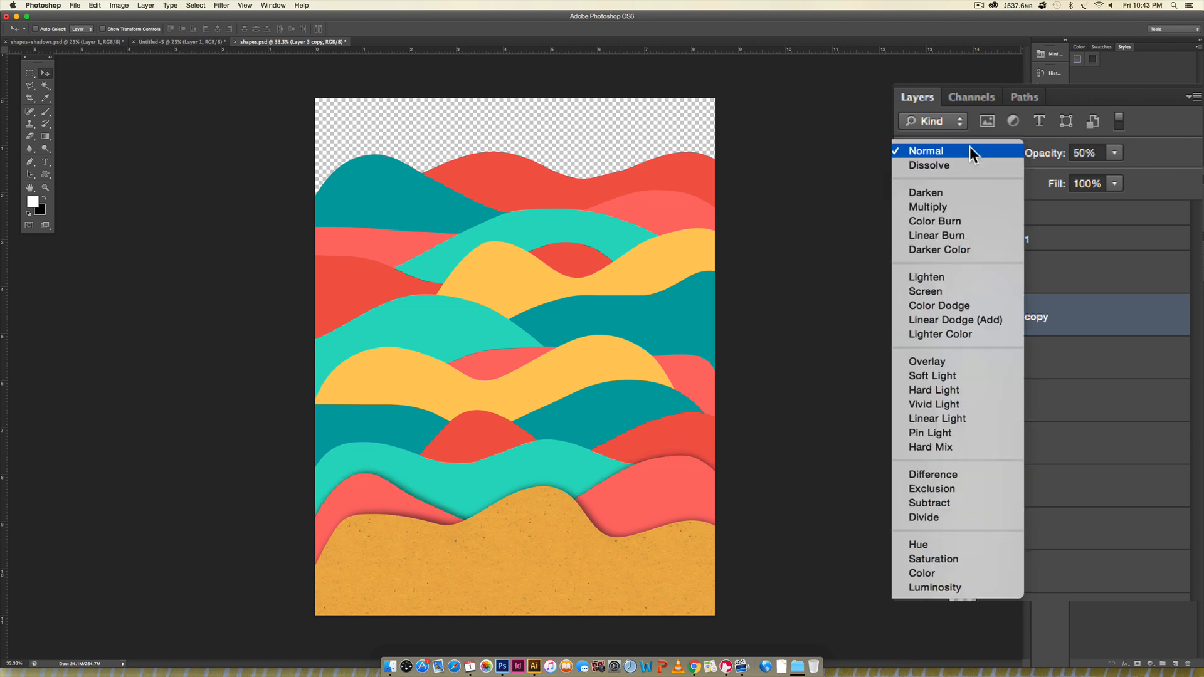
{"action": "left_click", "coordinate": [947, 206]}
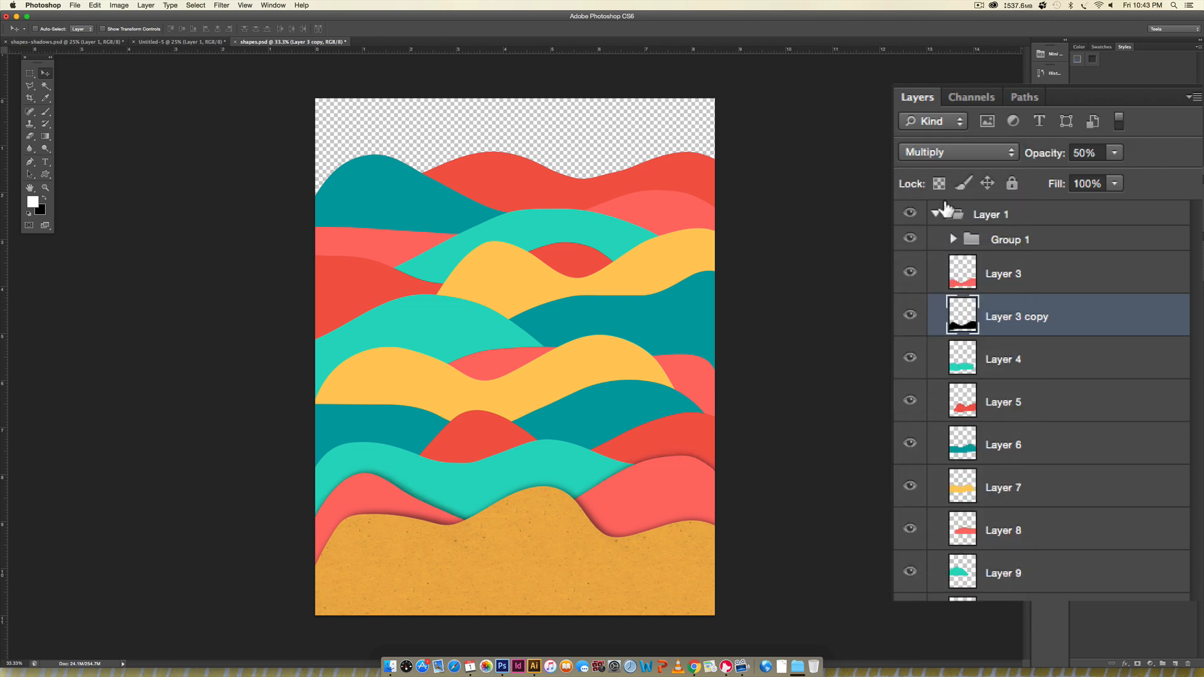
- Add a Pattern Overlay effect to Layer 3 with its blend mode set to Multiply
{"action": "left_click", "coordinate": [982, 271]}
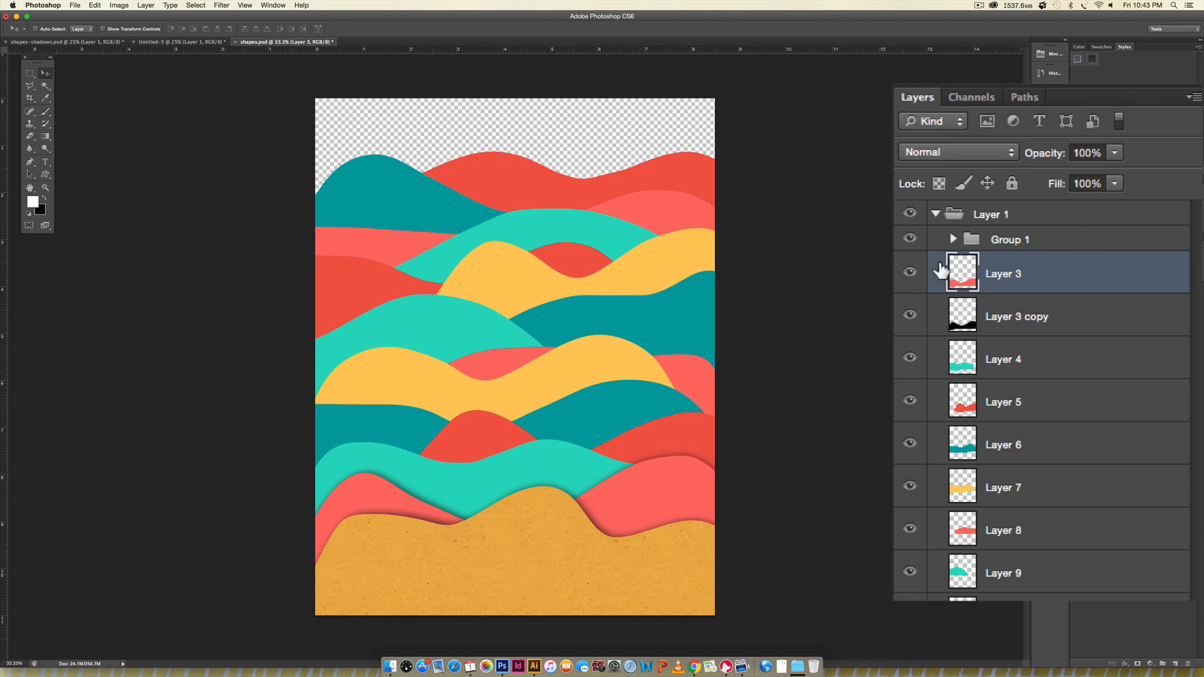
{"action": "double_click", "coordinate": [1118, 277]}
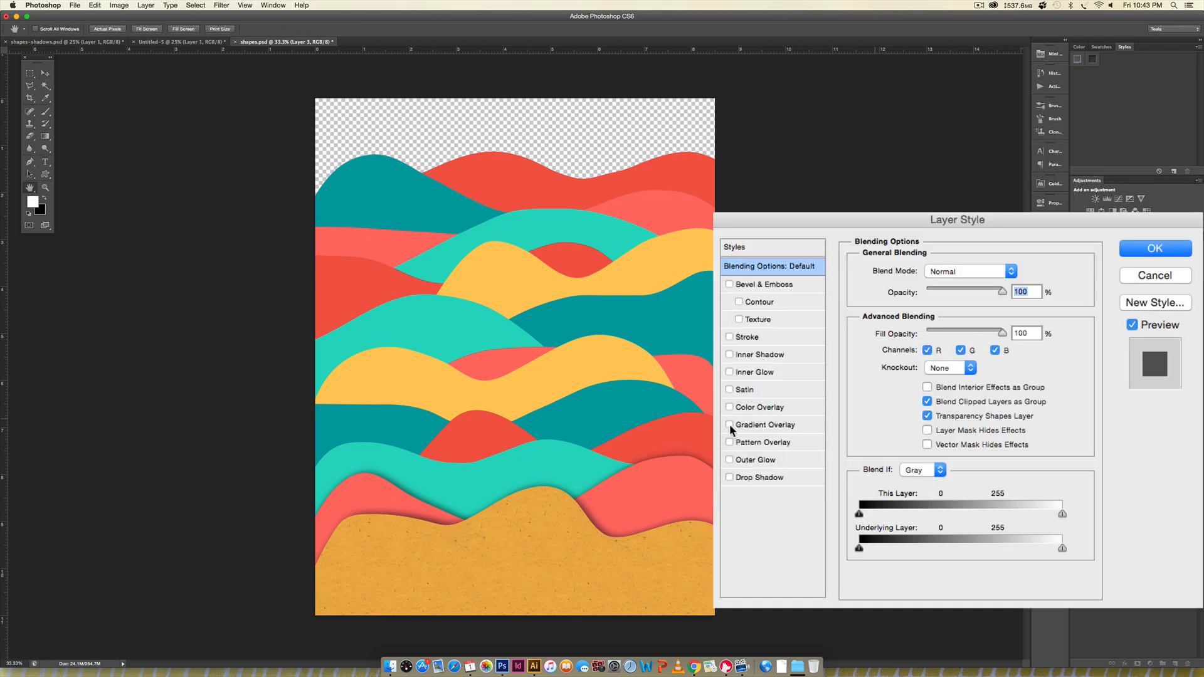
{"action": "left_click", "coordinate": [730, 443]}
{"action": "left_click", "coordinate": [774, 445]}
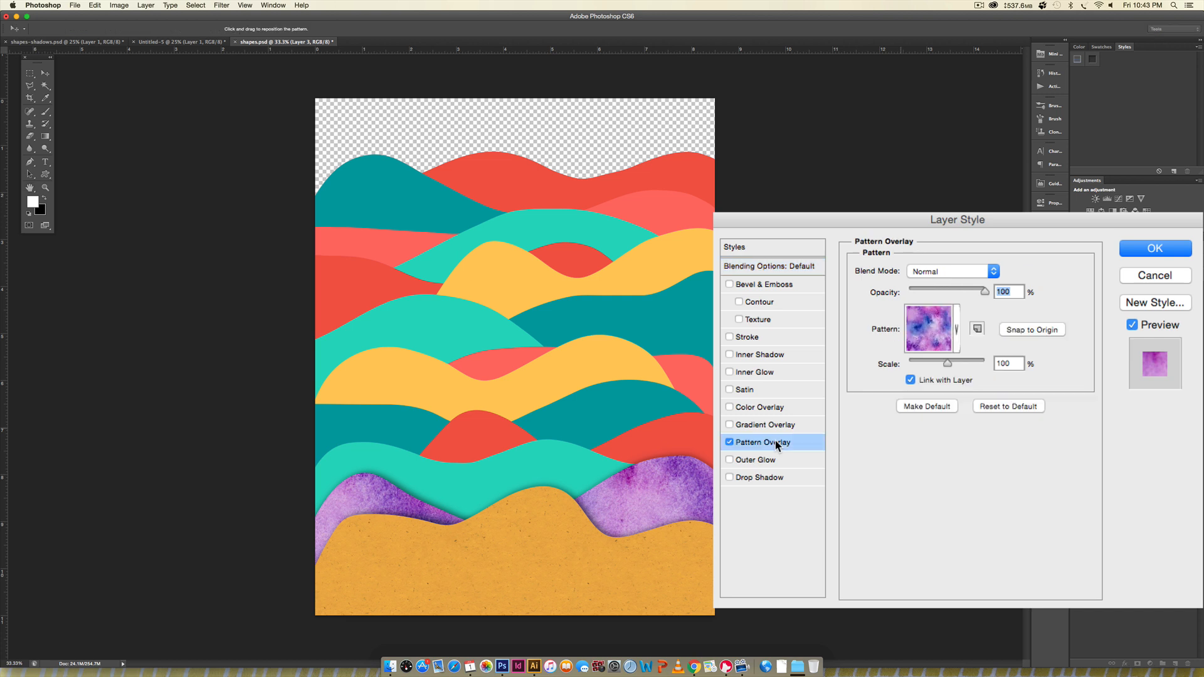
{"action": "left_click", "coordinate": [928, 332]}
{"action": "left_click", "coordinate": [964, 265]}
{"action": "left_click", "coordinate": [920, 271]}
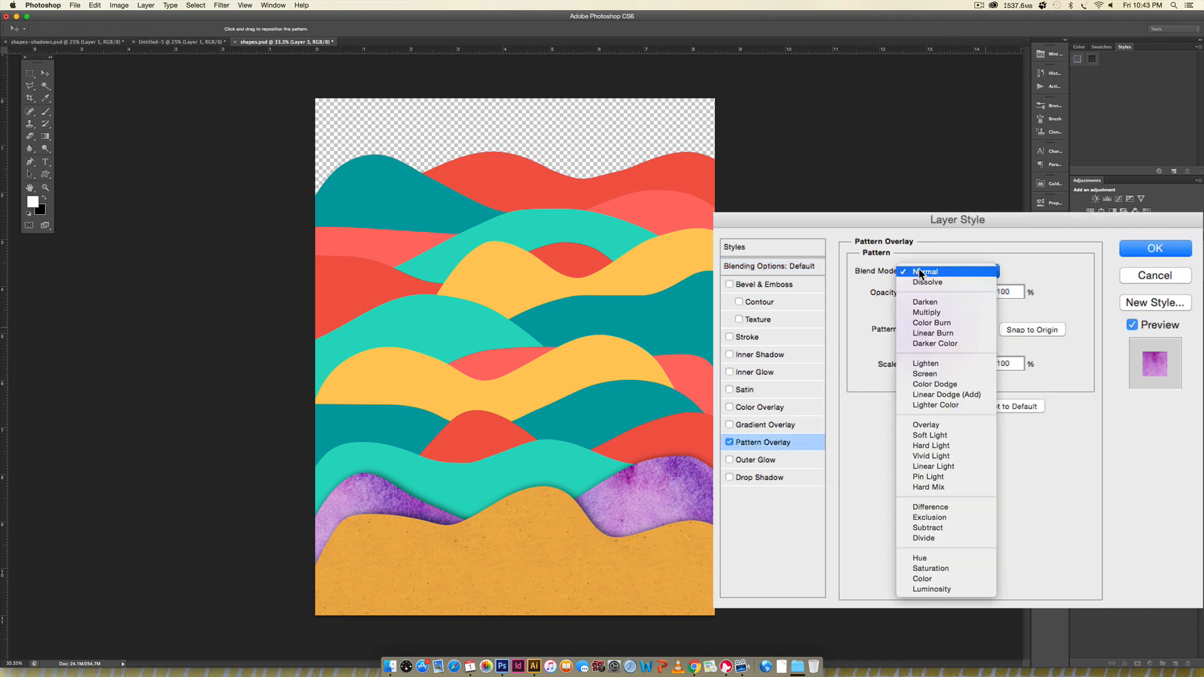
{"action": "left_click", "coordinate": [926, 312]}
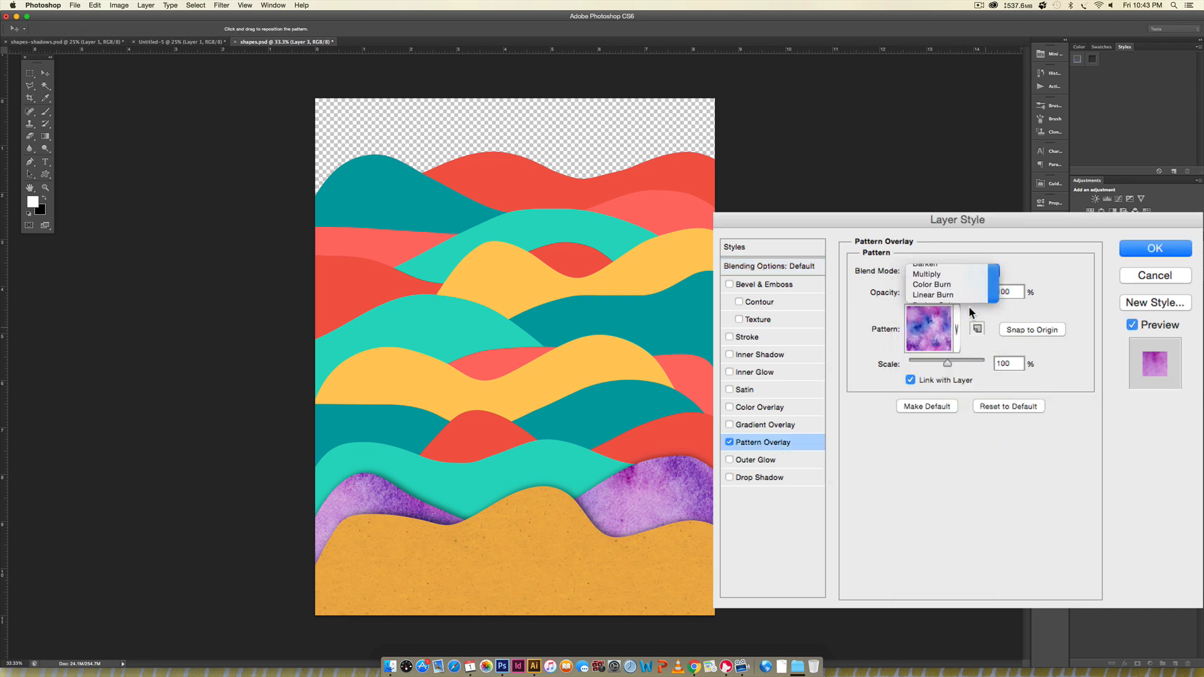
- Compare several paper textures for Layer 3's Pattern Overlay and apply the pale blue-grey paper pattern
{"action": "left_click", "coordinate": [920, 326]}
{"action": "left_click", "coordinate": [905, 452]}
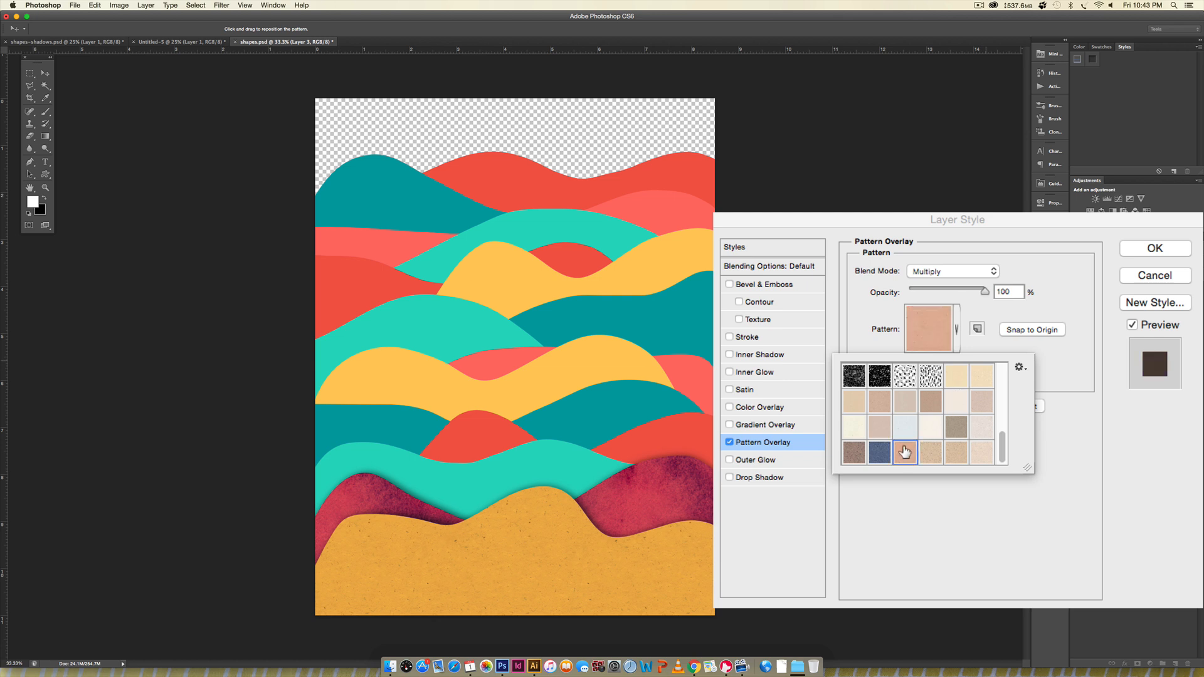
{"action": "left_click", "coordinate": [930, 452]}
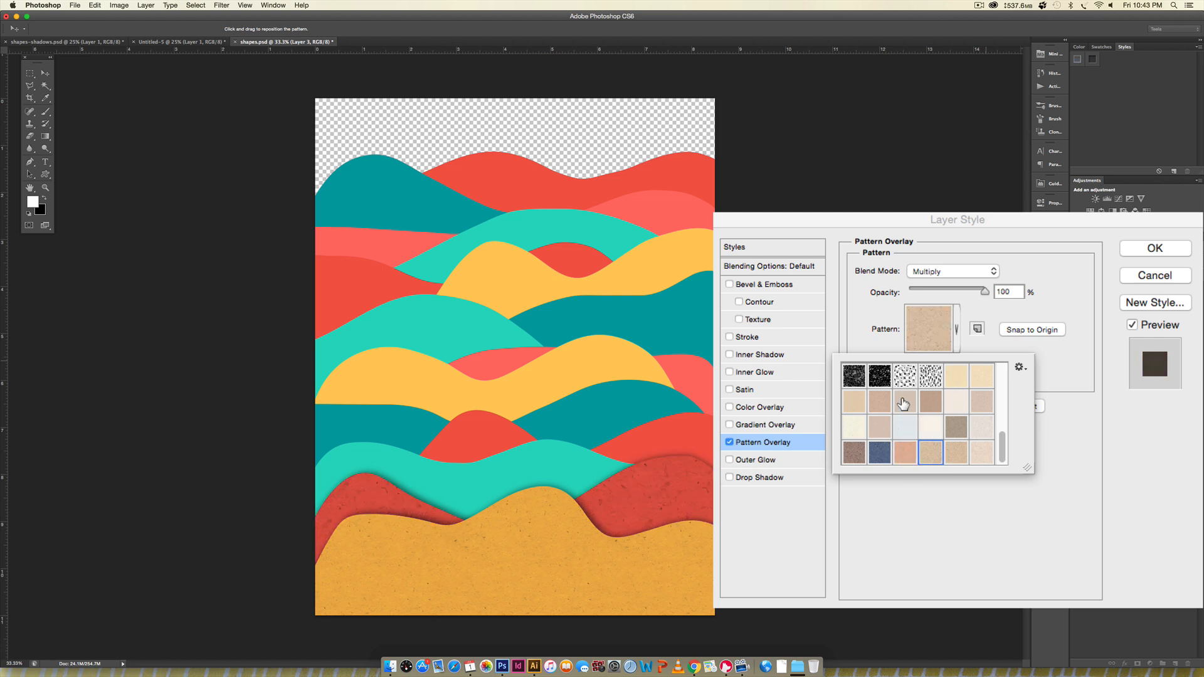
{"action": "left_click", "coordinate": [879, 401]}
{"action": "left_click", "coordinate": [859, 402]}
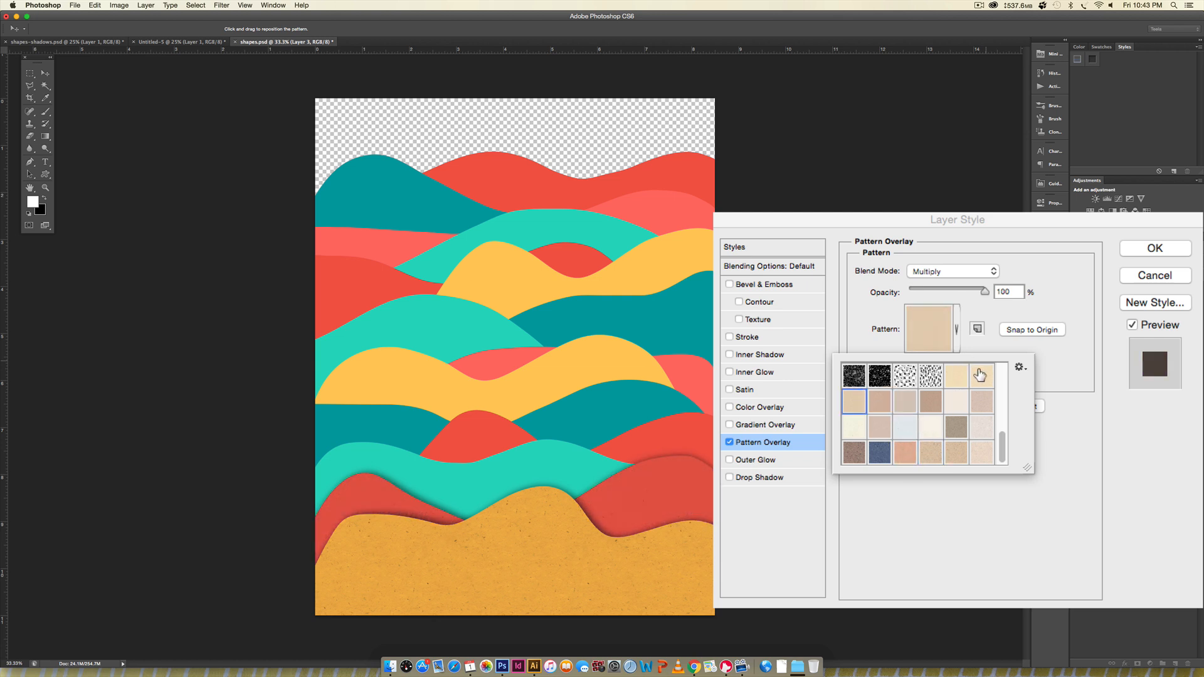
{"action": "left_click", "coordinate": [957, 376]}
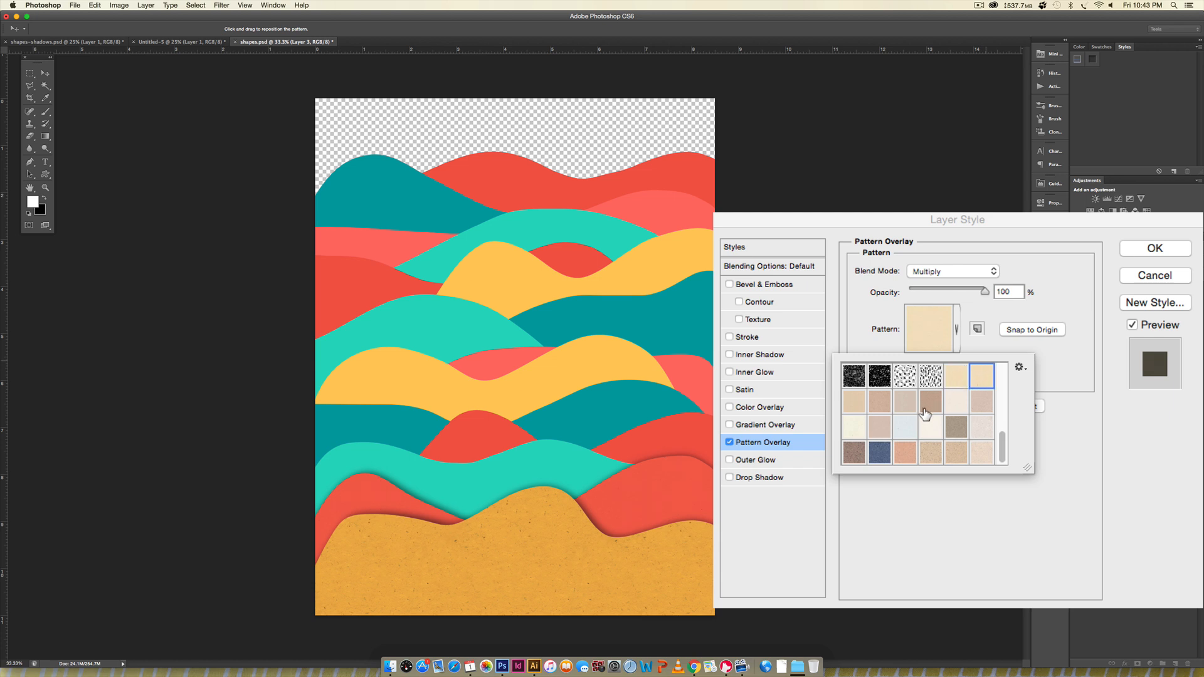
{"action": "left_click", "coordinate": [951, 403]}
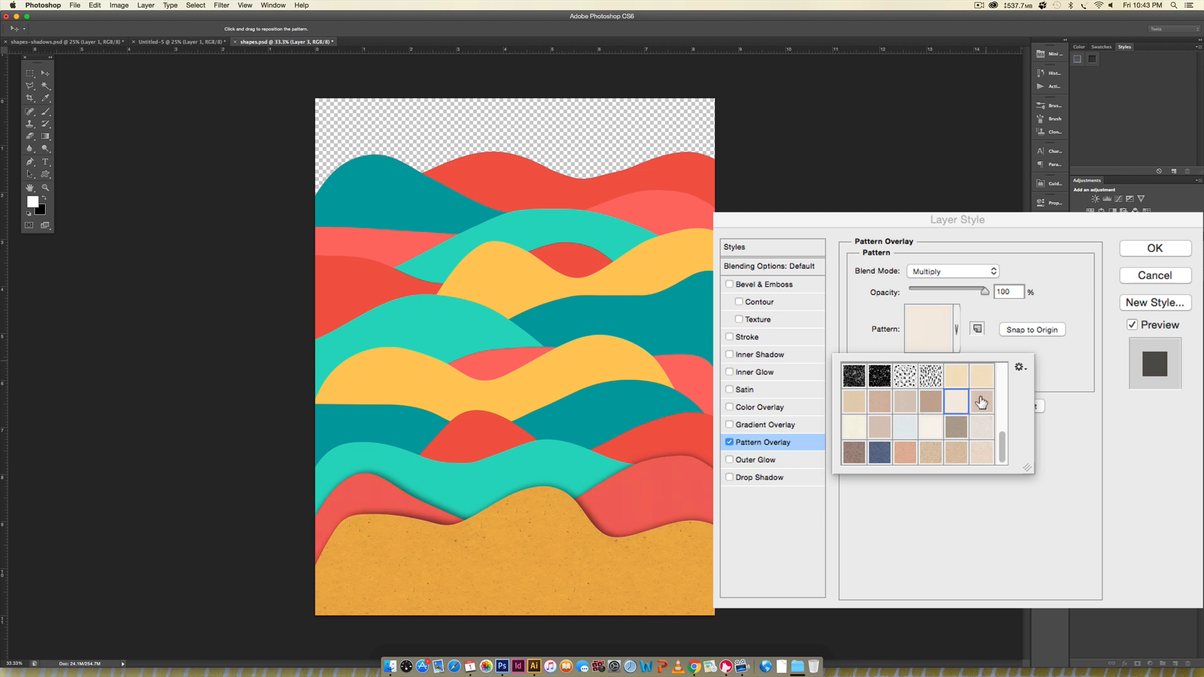
{"action": "left_click", "coordinate": [982, 402]}
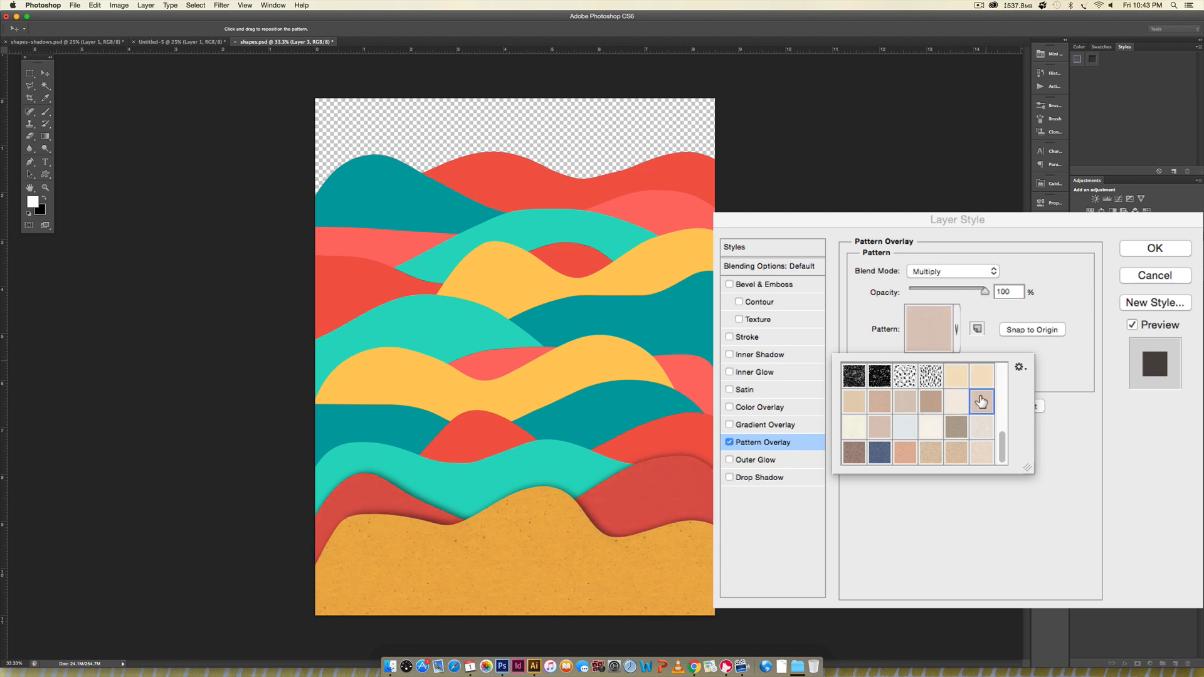
{"action": "left_click", "coordinate": [927, 427]}
{"action": "left_click", "coordinate": [906, 427]}
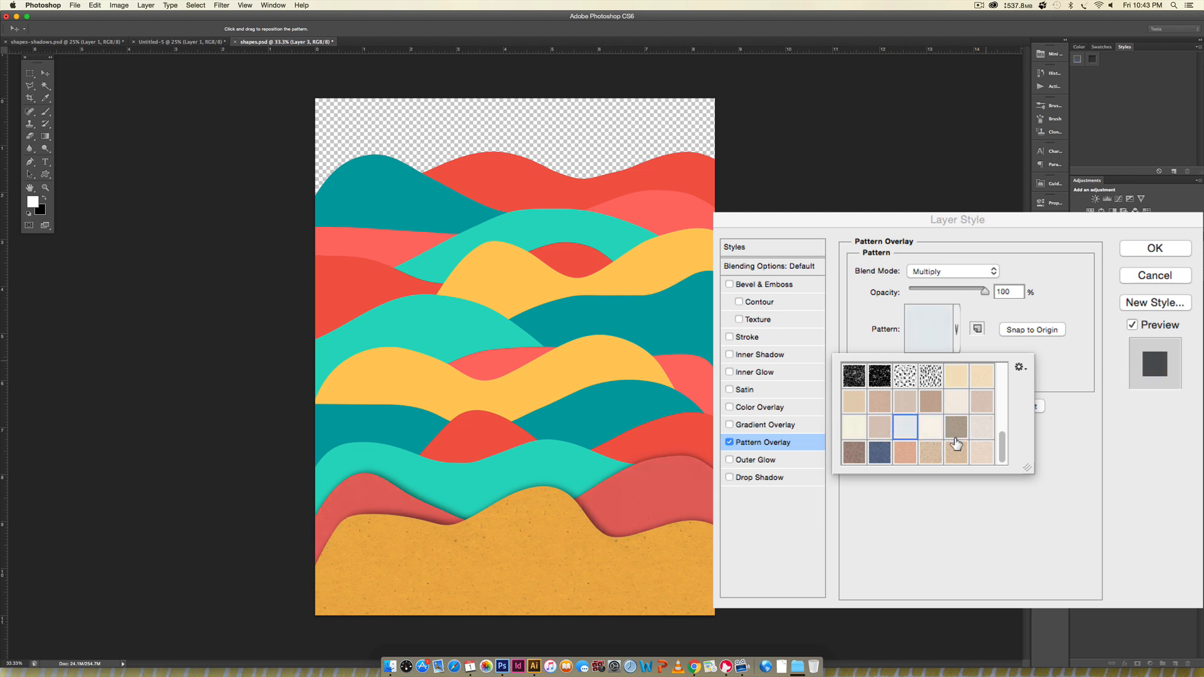
{"action": "left_click", "coordinate": [1157, 254]}
{"action": "left_click", "coordinate": [1156, 250]}
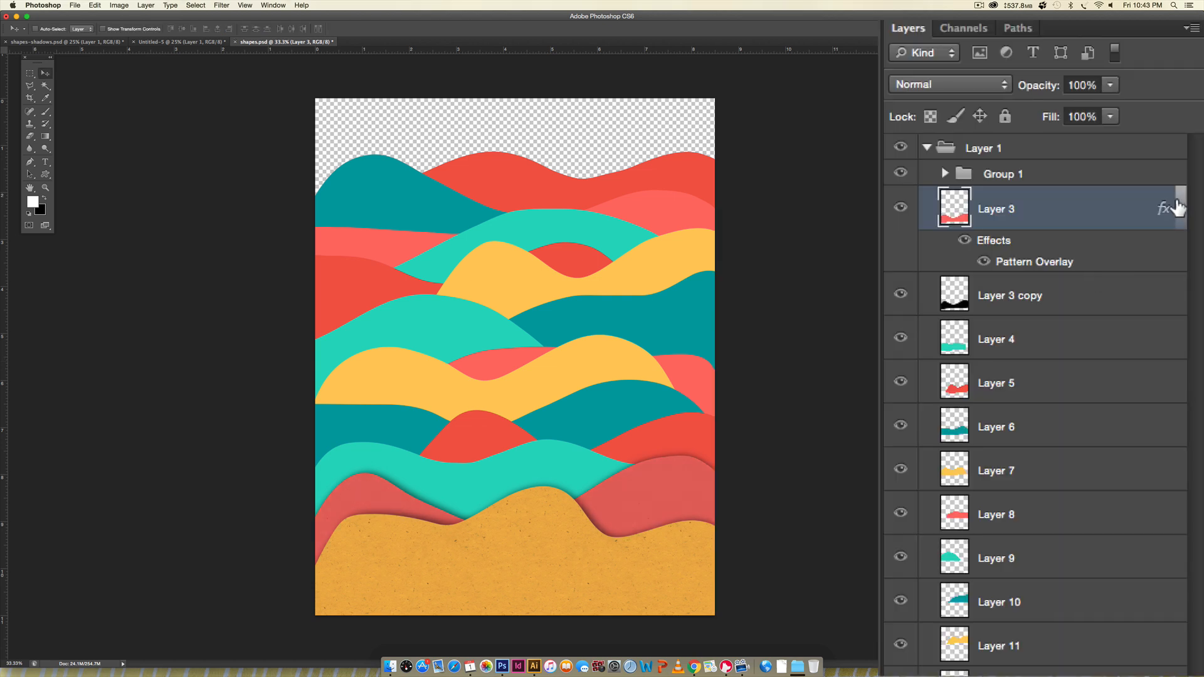
- Collapse Layer 3's effects list, group Layer 3 with Layer 3 copy, and select Layer 4
{"action": "left_click", "coordinate": [1180, 207]}
{"action": "left_click", "coordinate": [1094, 261], "text": "shift"}
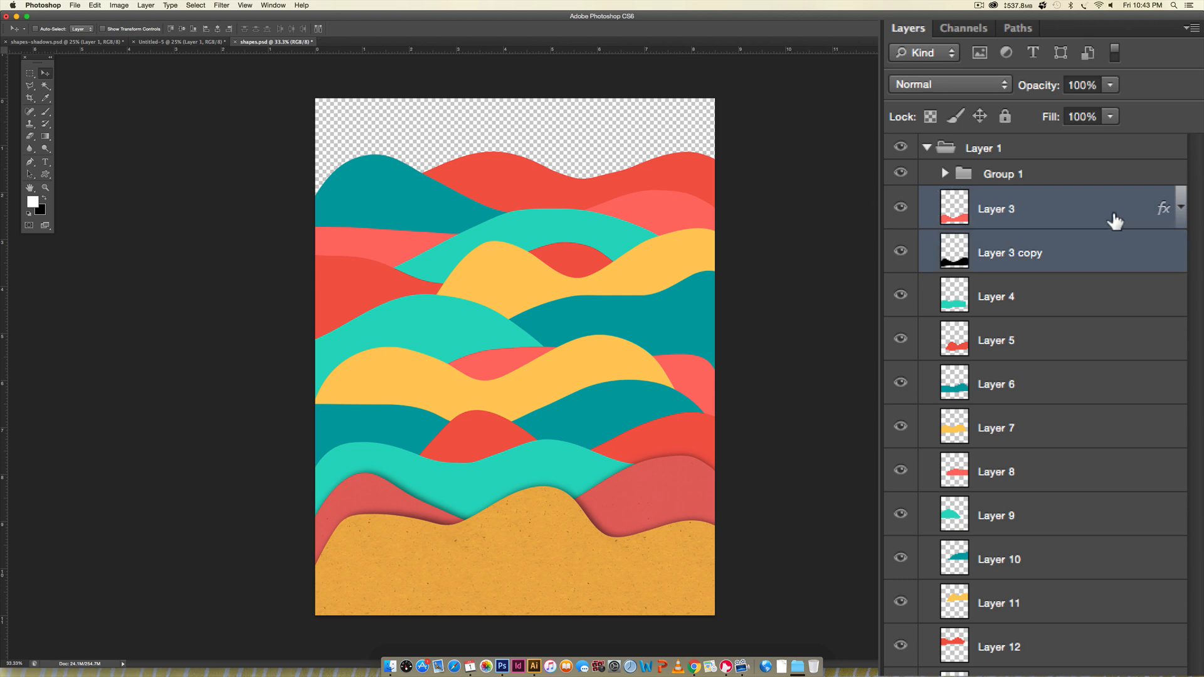
{"action": "key", "text": "super+g"}
{"action": "left_click", "coordinate": [950, 225]}
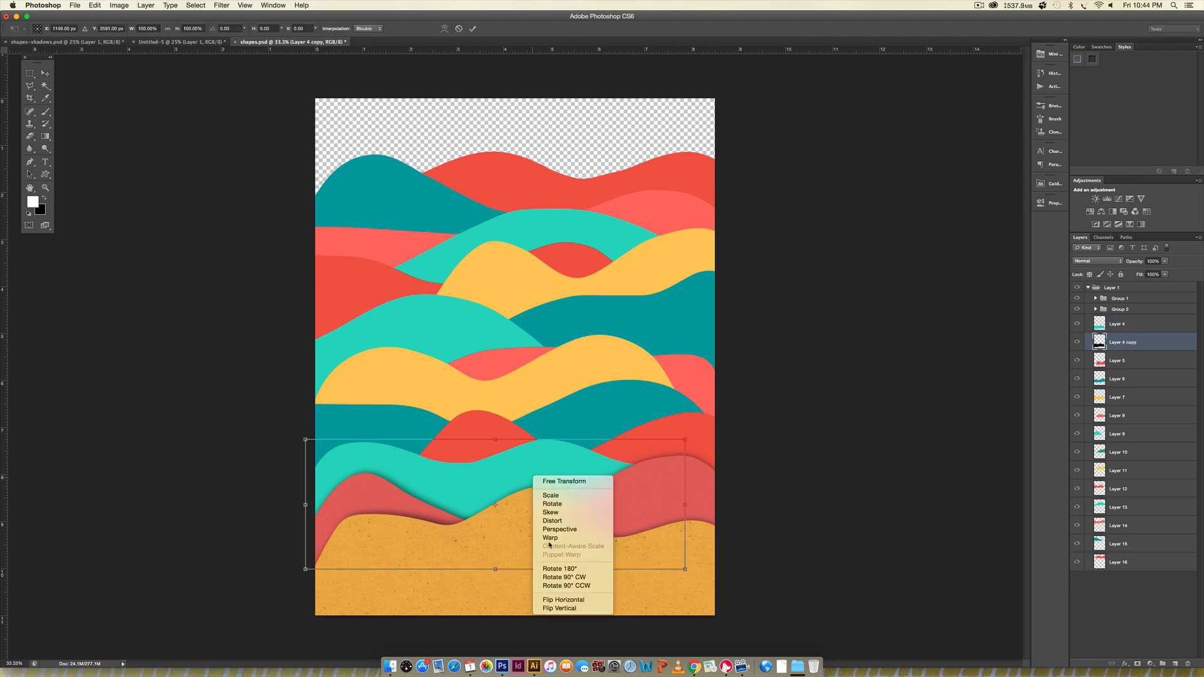
{"action": "key", "text": "Escape"}
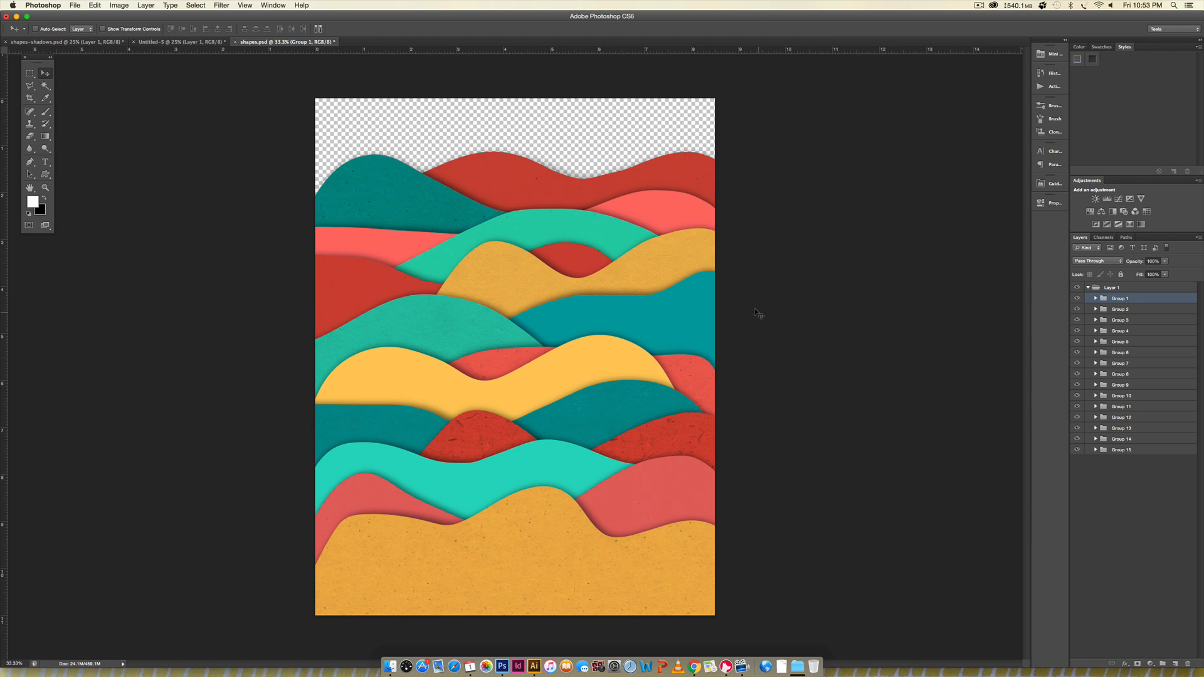
- Examine the shadows and paper textures of all the waves at 100% from the artwork's top edge to its bottom
{"action": "key", "text": "super+equal"}
{"action": "key", "text": "super+equal"}
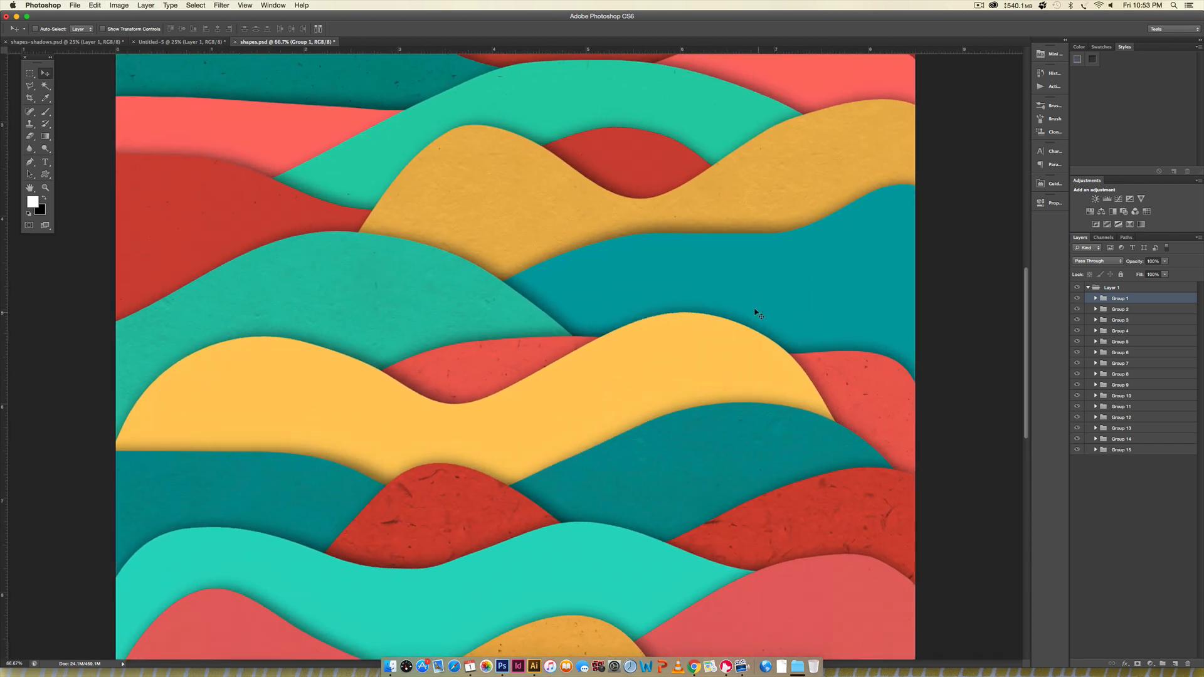
{"action": "key", "text": "super+equal"}
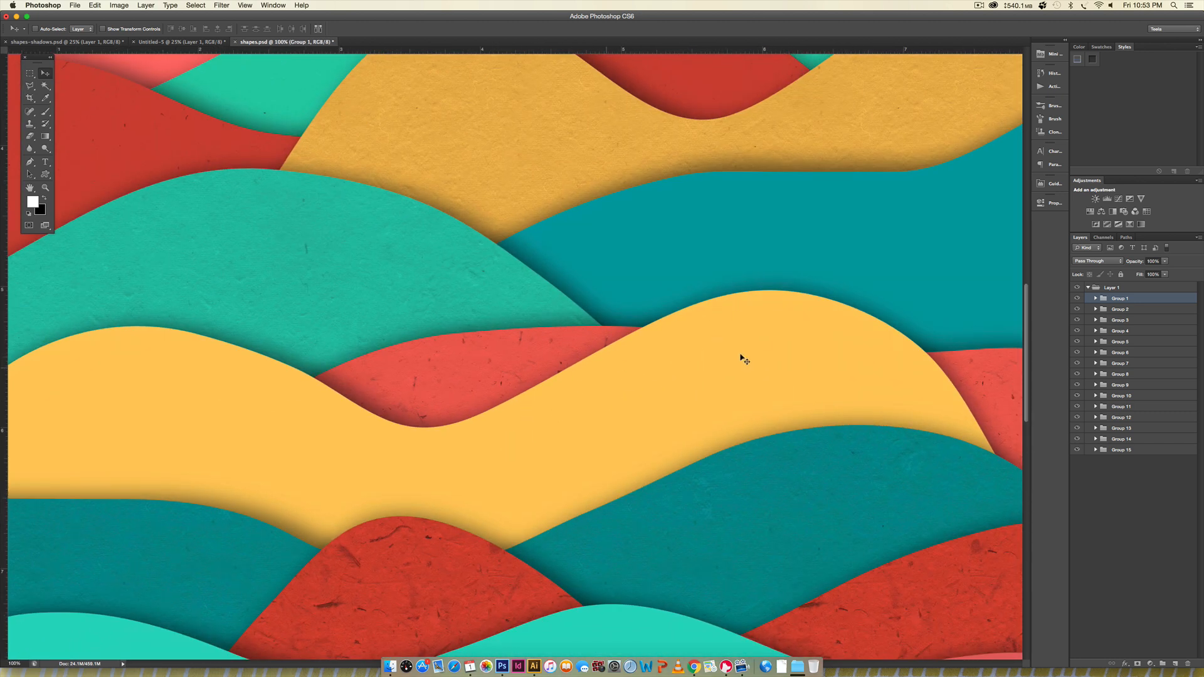
{"action": "scroll", "coordinate": [711, 403], "scroll_direction": "up", "scroll_amount": 1}
{"action": "scroll", "coordinate": [709, 404], "scroll_direction": "up", "scroll_amount": 5}
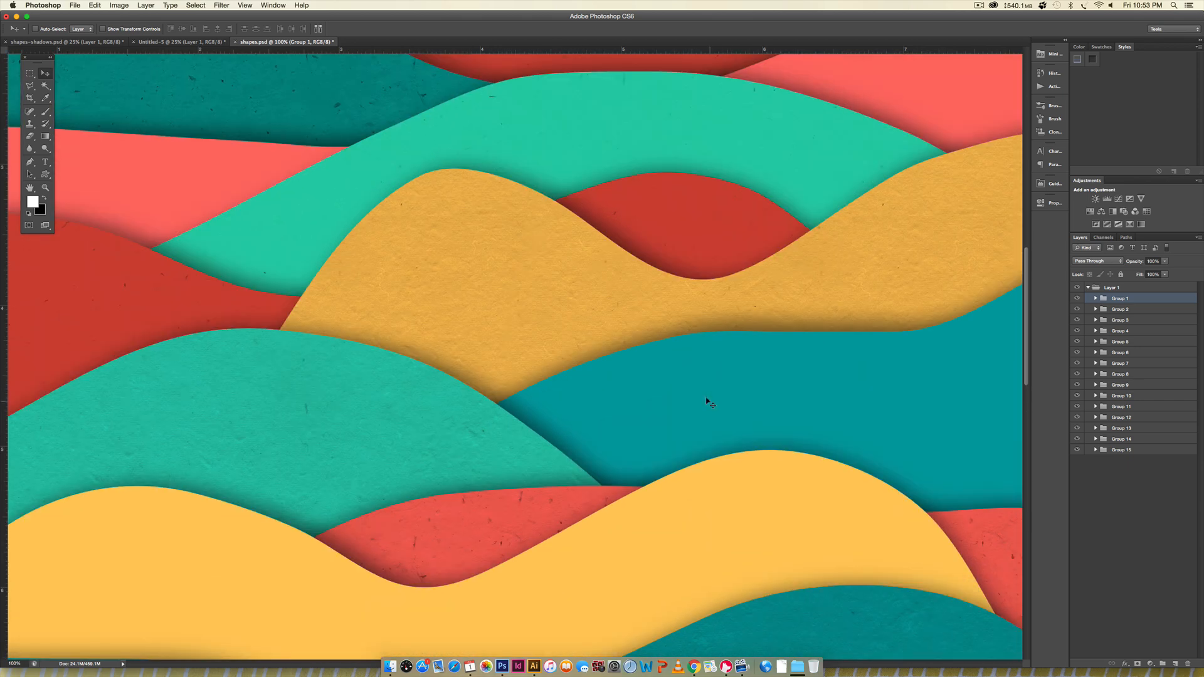
{"action": "scroll", "coordinate": [634, 376], "scroll_direction": "up", "scroll_amount": 15}
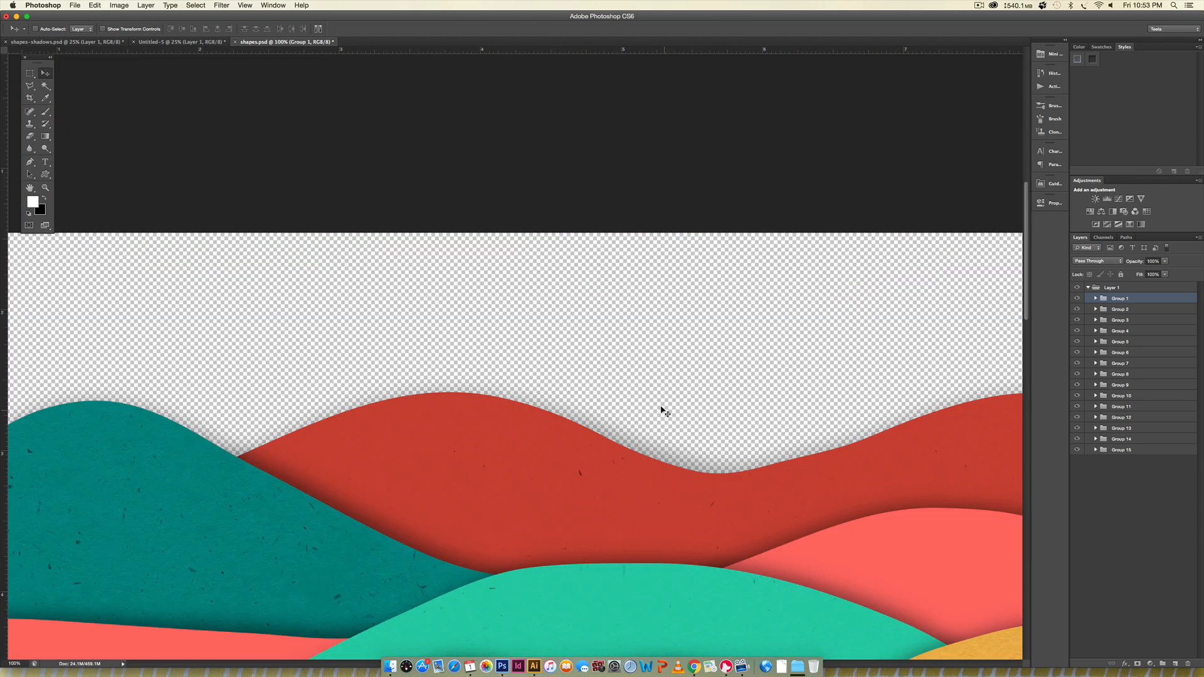
{"action": "scroll", "coordinate": [667, 411], "scroll_direction": "down", "scroll_amount": 4}
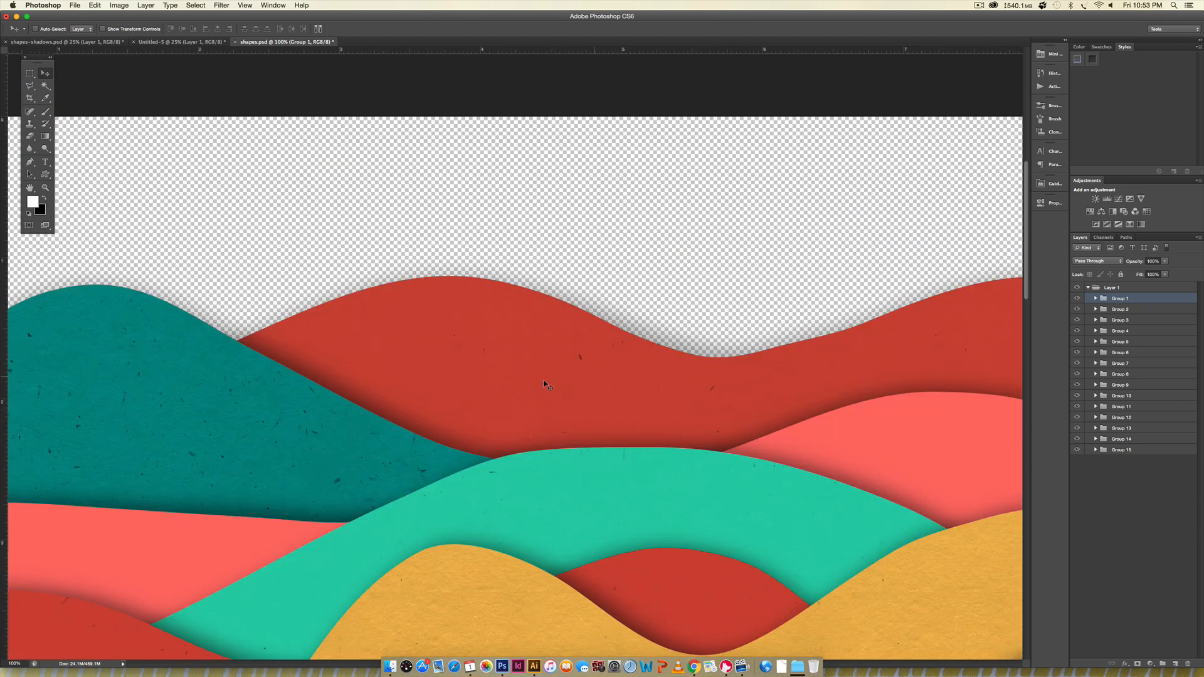
{"action": "scroll", "coordinate": [495, 516], "scroll_direction": "down", "scroll_amount": 15}
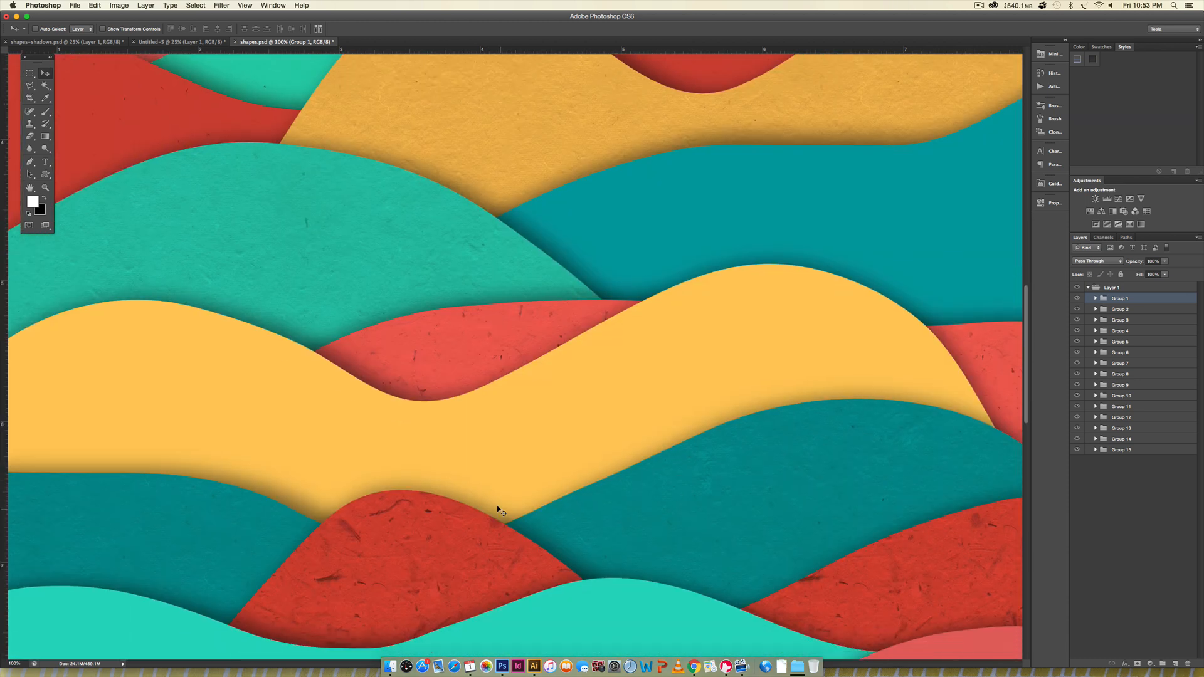
{"action": "scroll", "coordinate": [500, 509], "scroll_direction": "down", "scroll_amount": 8}
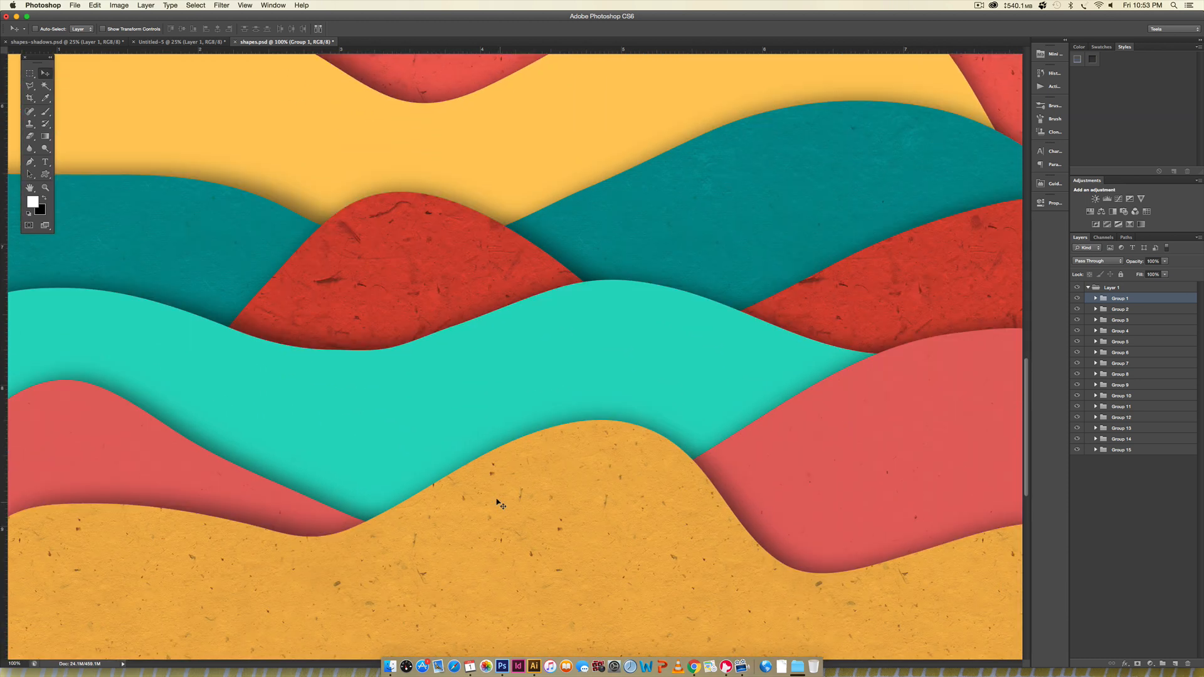
{"action": "scroll", "coordinate": [500, 505], "scroll_direction": "down", "scroll_amount": 5}
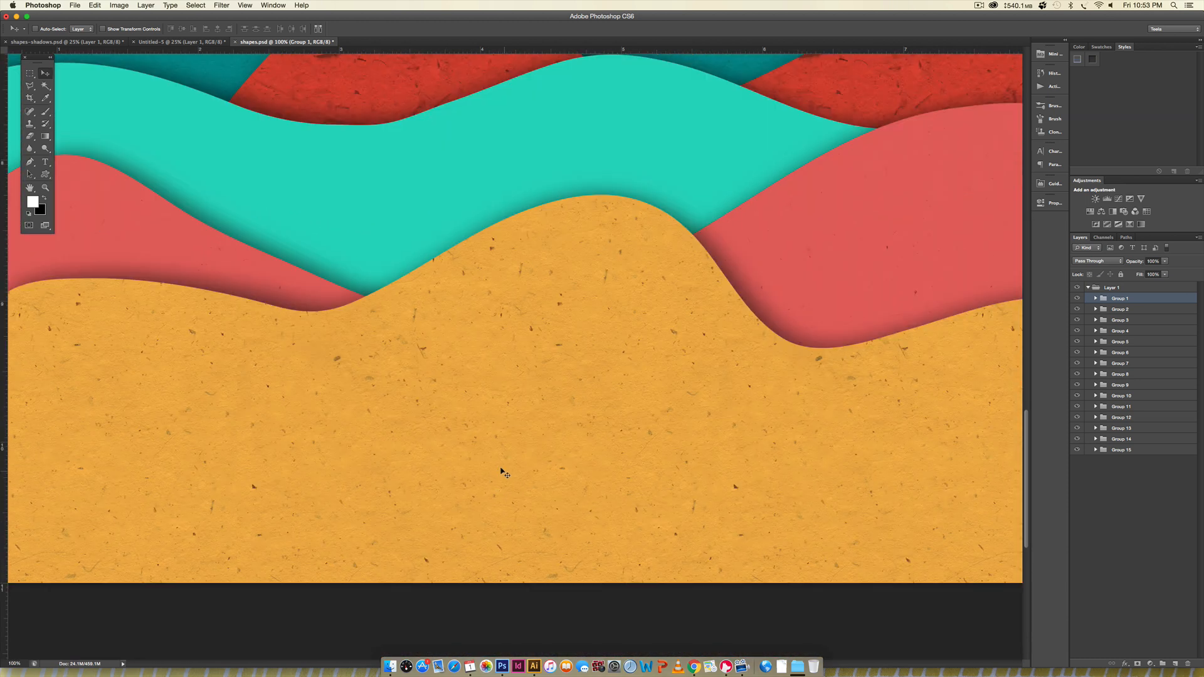
{"action": "key", "text": "super+minus"}
{"action": "key", "text": "super+minus"}
{"action": "key", "text": "super+minus"}
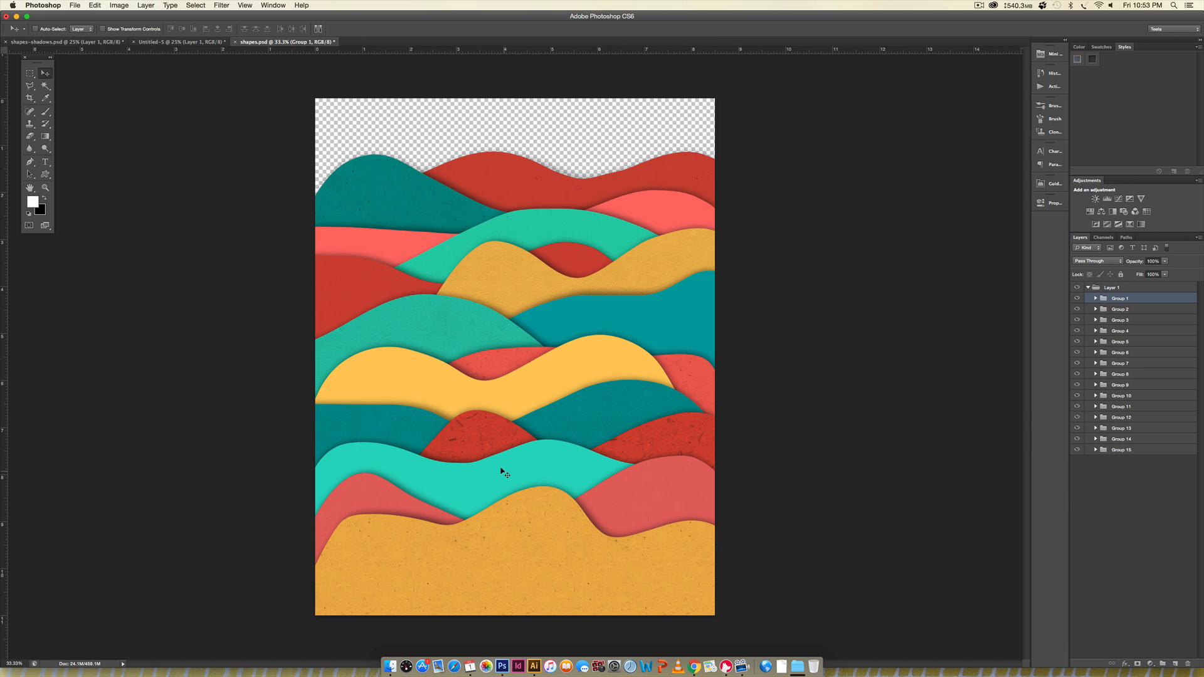
- Collapse the Layer 1 group that holds all the wave groups and select it
{"action": "left_click", "coordinate": [1086, 287]}
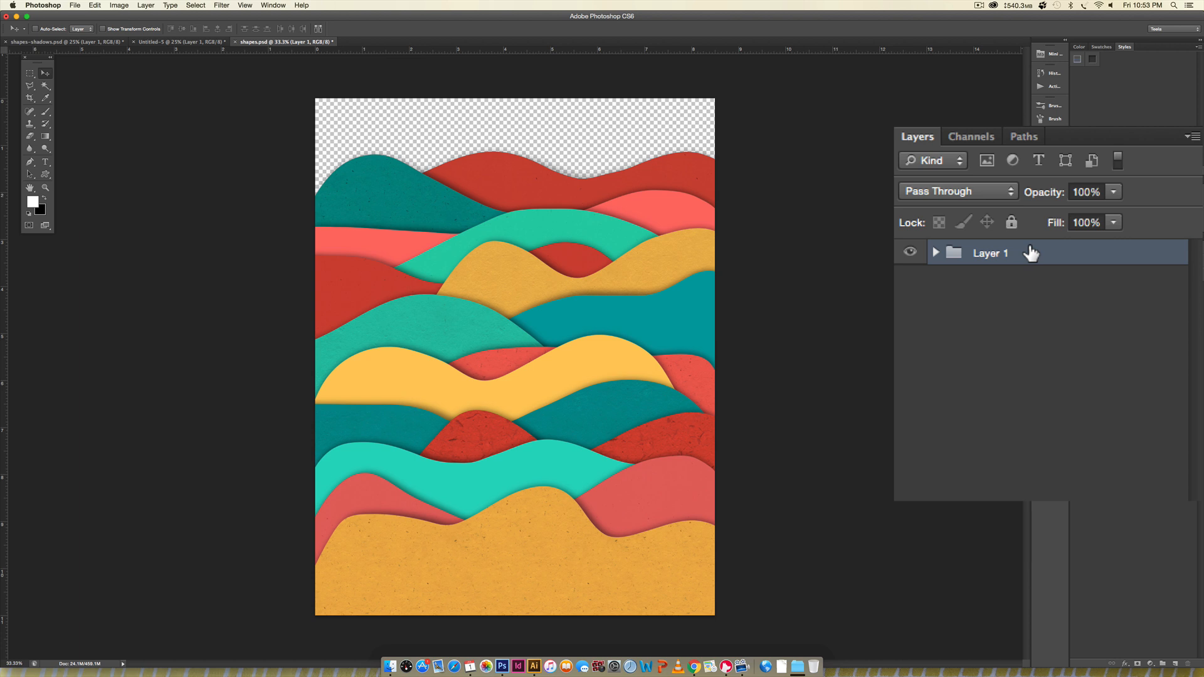
- Duplicate the Layer 1 group beneath the original, hide the original, and merge the copy into a single layer
{"action": "left_click_drag", "start_coordinate": [1031, 252], "coordinate": [1023, 279]}
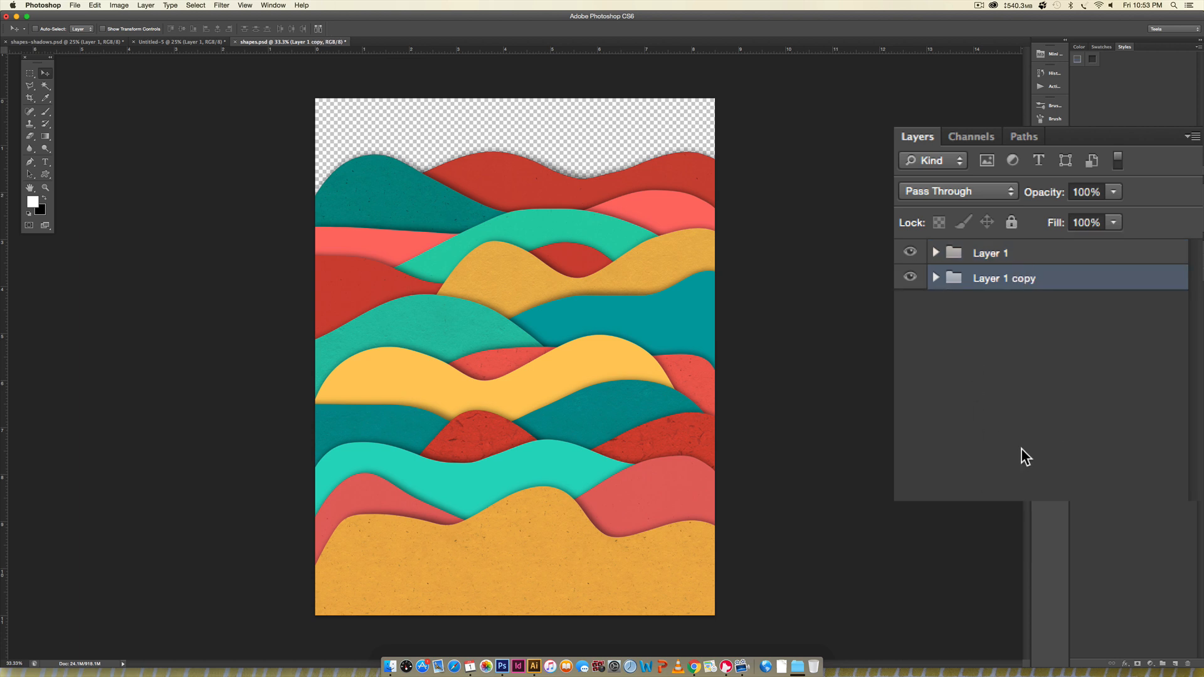
{"action": "left_click", "coordinate": [909, 253]}
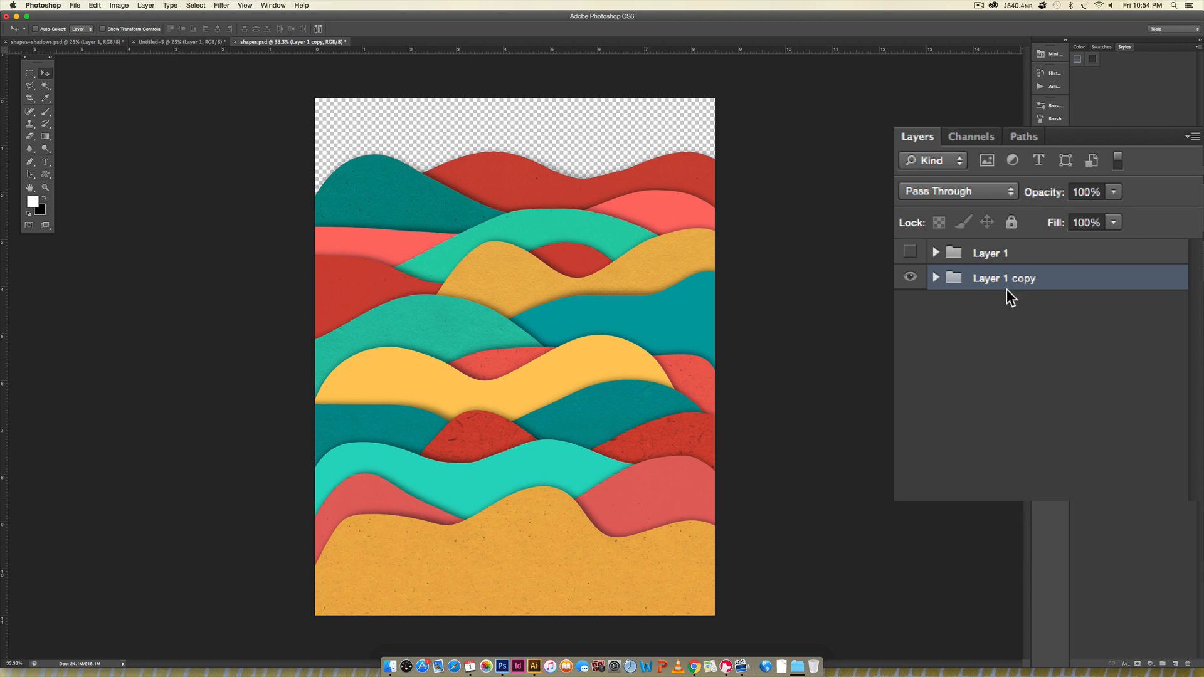
{"action": "right_click", "coordinate": [1139, 303]}
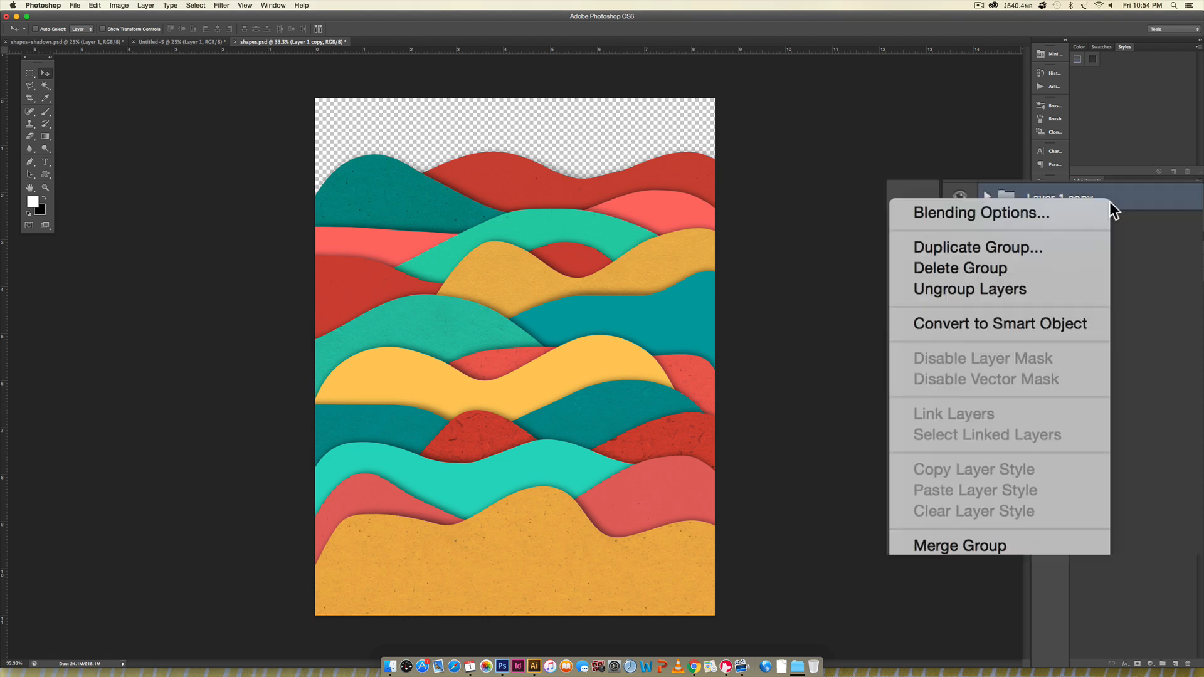
{"action": "left_click", "coordinate": [956, 546]}
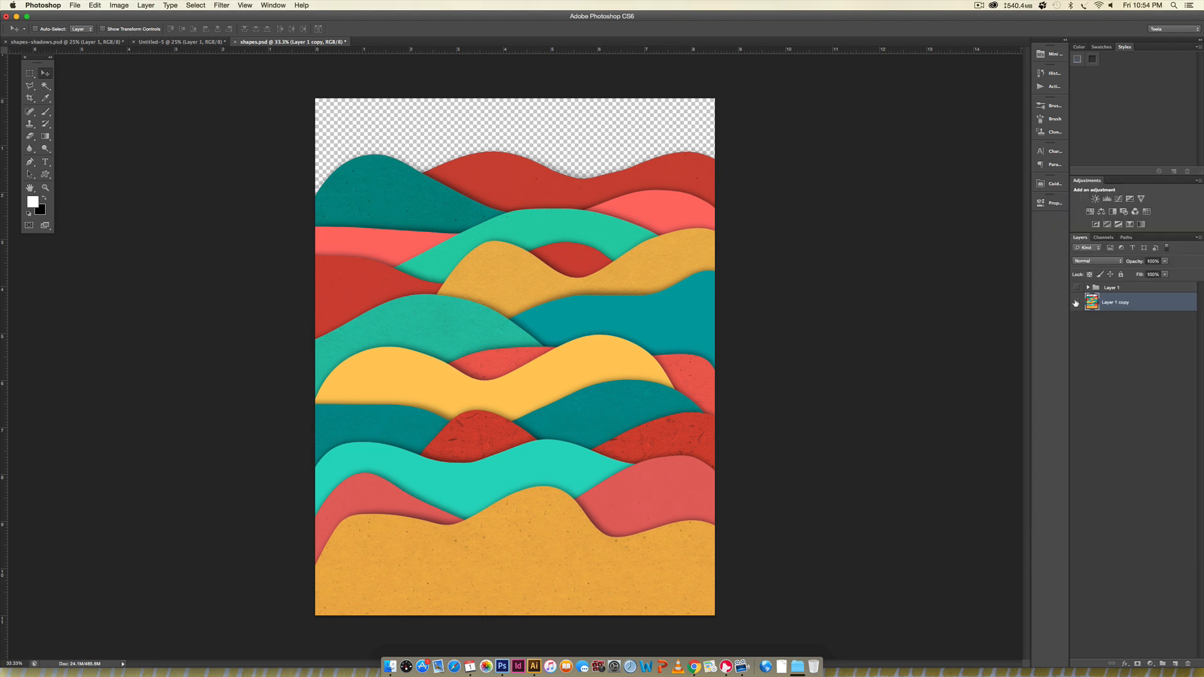
{"action": "left_click", "coordinate": [1076, 303]}
{"action": "left_click", "coordinate": [1076, 303]}
- Add a new layer beneath the merged waves and fill it with white as the background
{"action": "left_click", "coordinate": [1175, 663]}
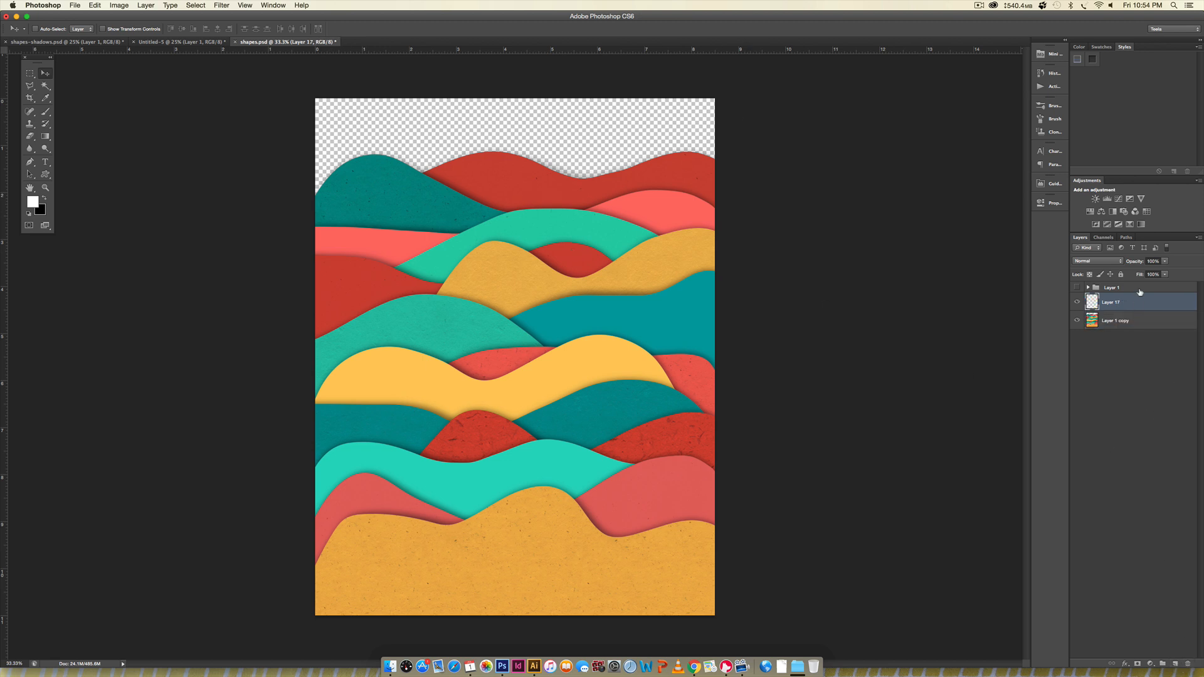
{"action": "left_click_drag", "start_coordinate": [1147, 306], "coordinate": [1145, 337]}
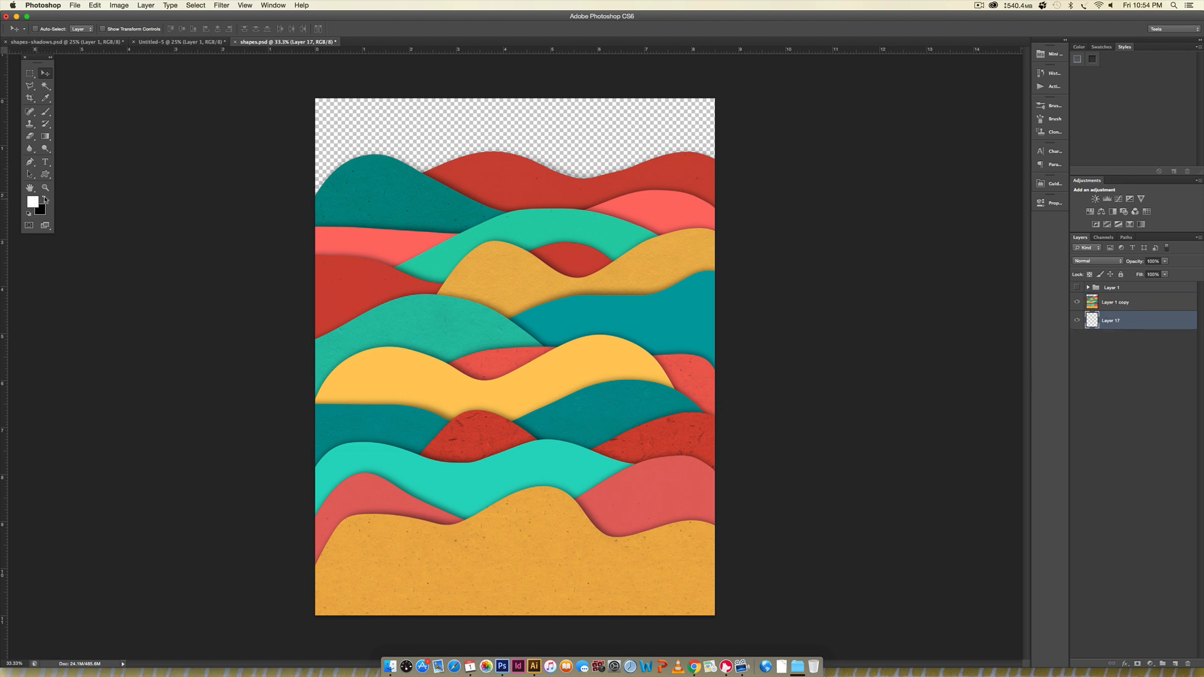
{"action": "left_click", "coordinate": [45, 199]}
{"action": "key", "text": "super+BackSpace"}
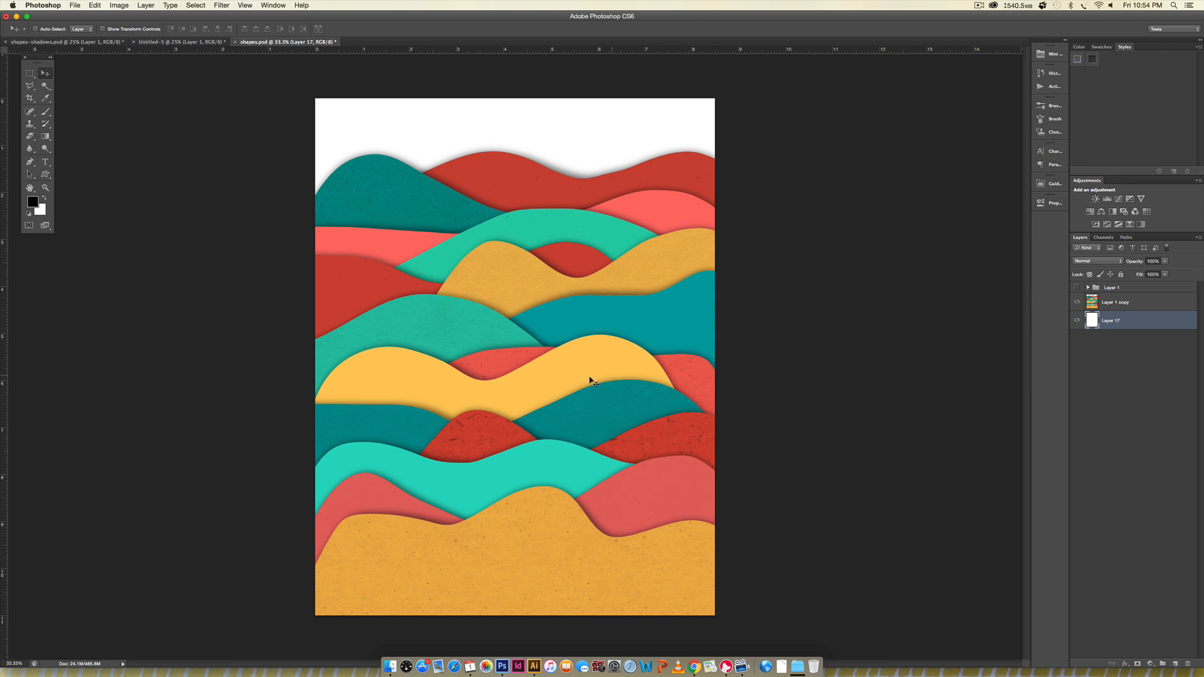
- Add a text layer with the letter T between the white background and the merged waves
{"action": "key", "text": "t"}
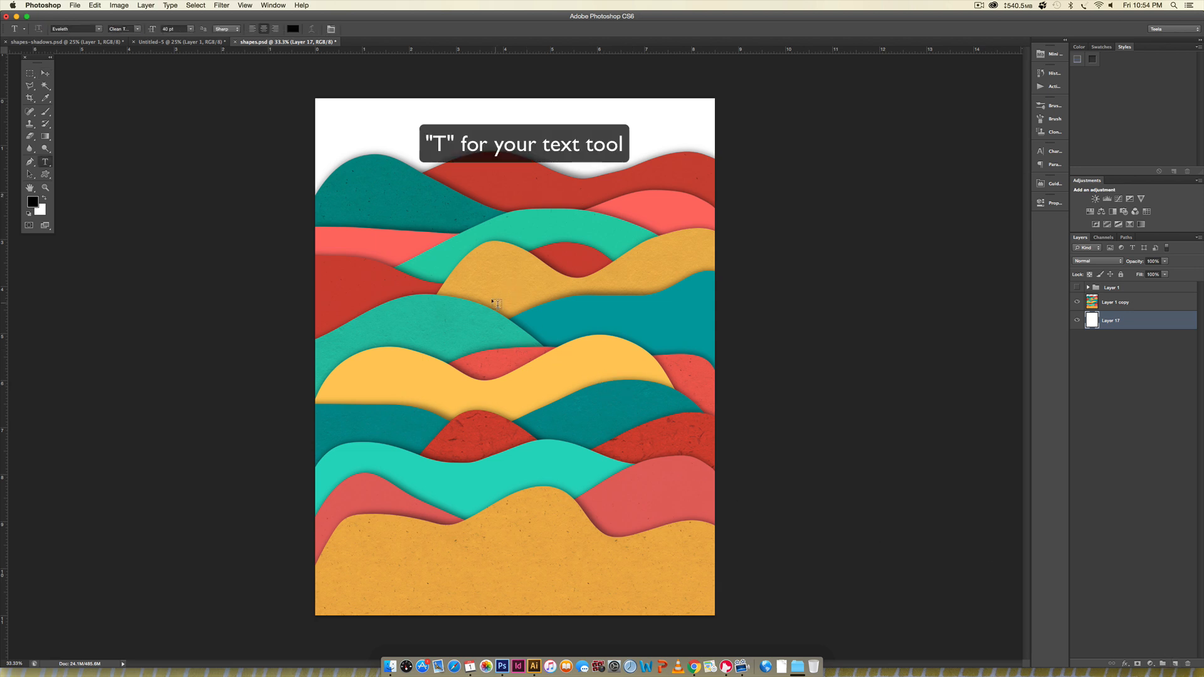
{"action": "left_click", "coordinate": [494, 307]}
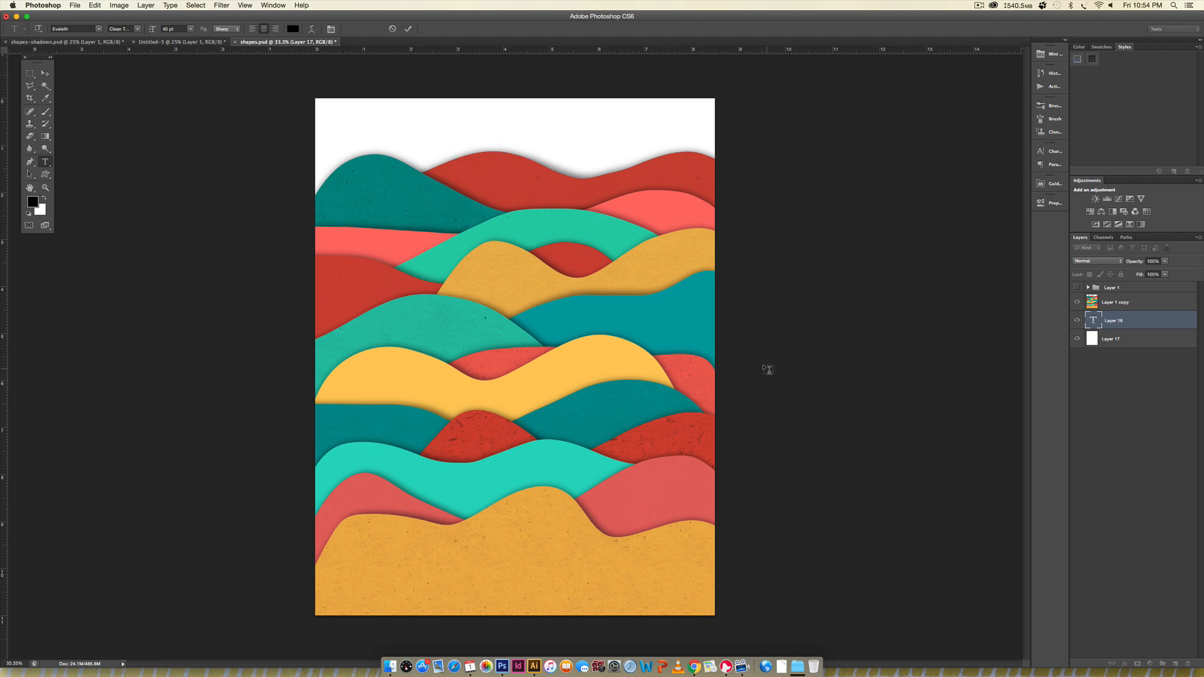
{"action": "left_click", "coordinate": [45, 72]}
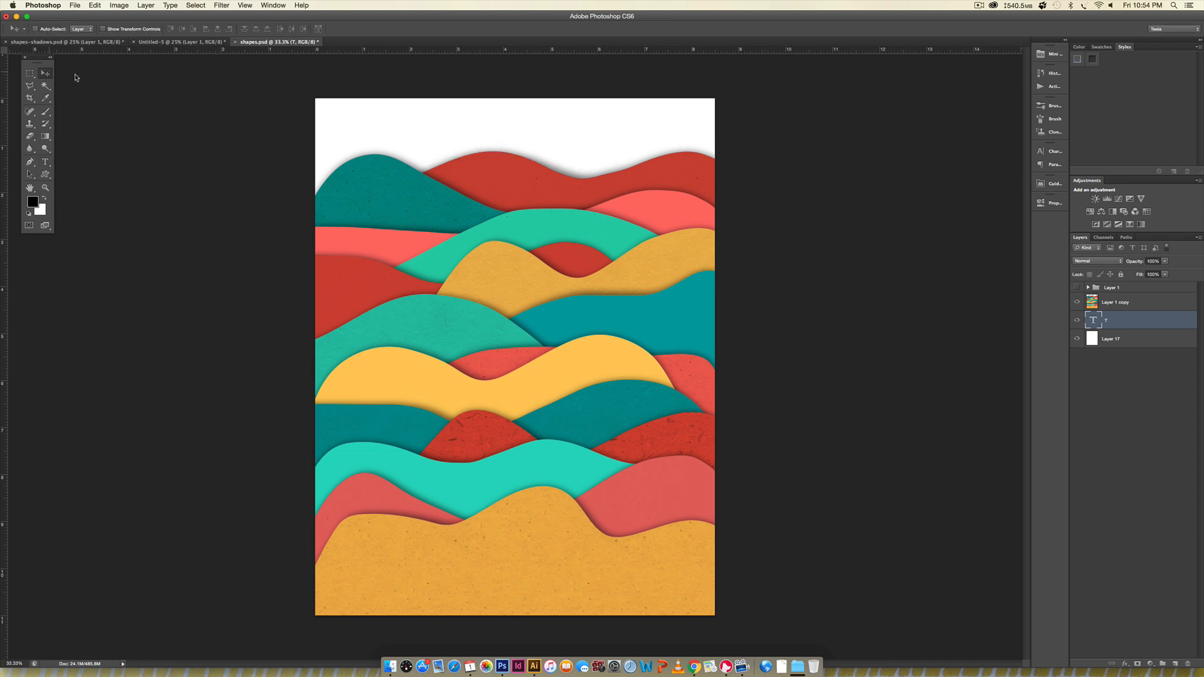
- Enlarge the letter T to about 1,100% and place it over the middle of the page
{"action": "key", "text": "super+t"}
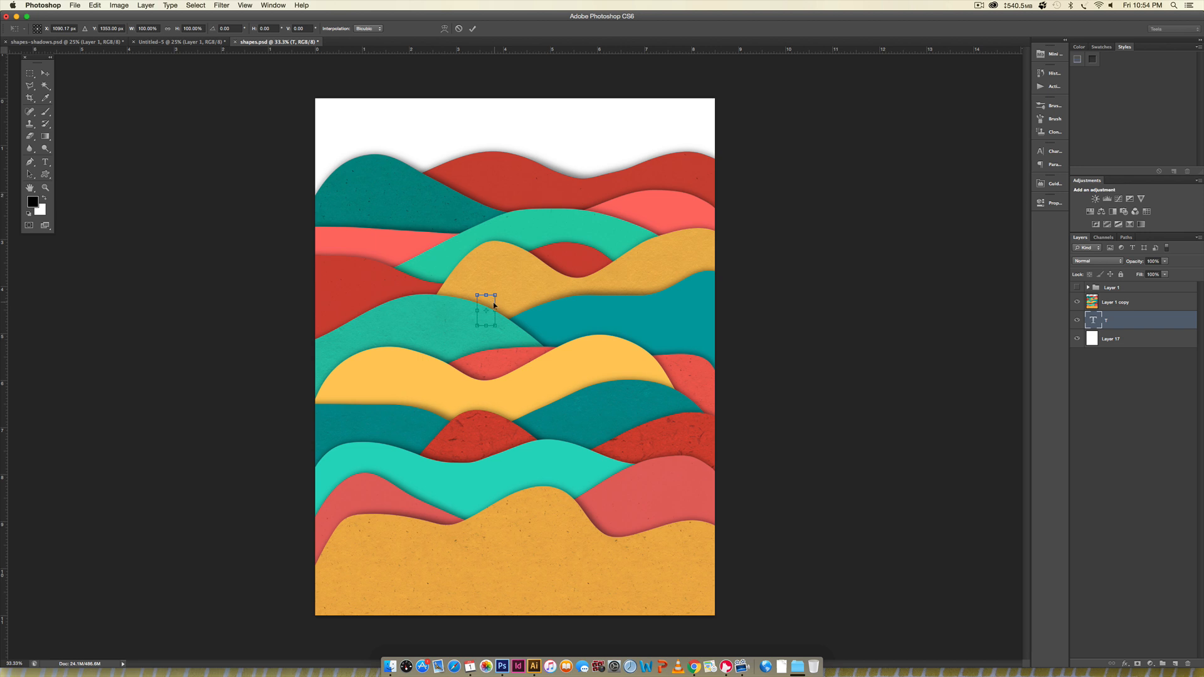
{"action": "left_click_drag", "start_coordinate": [494, 294], "coordinate": [623, 88]}
{"action": "left_click_drag", "start_coordinate": [540, 159], "coordinate": [528, 379]}
{"action": "left_click_drag", "start_coordinate": [587, 304], "coordinate": [607, 267]}
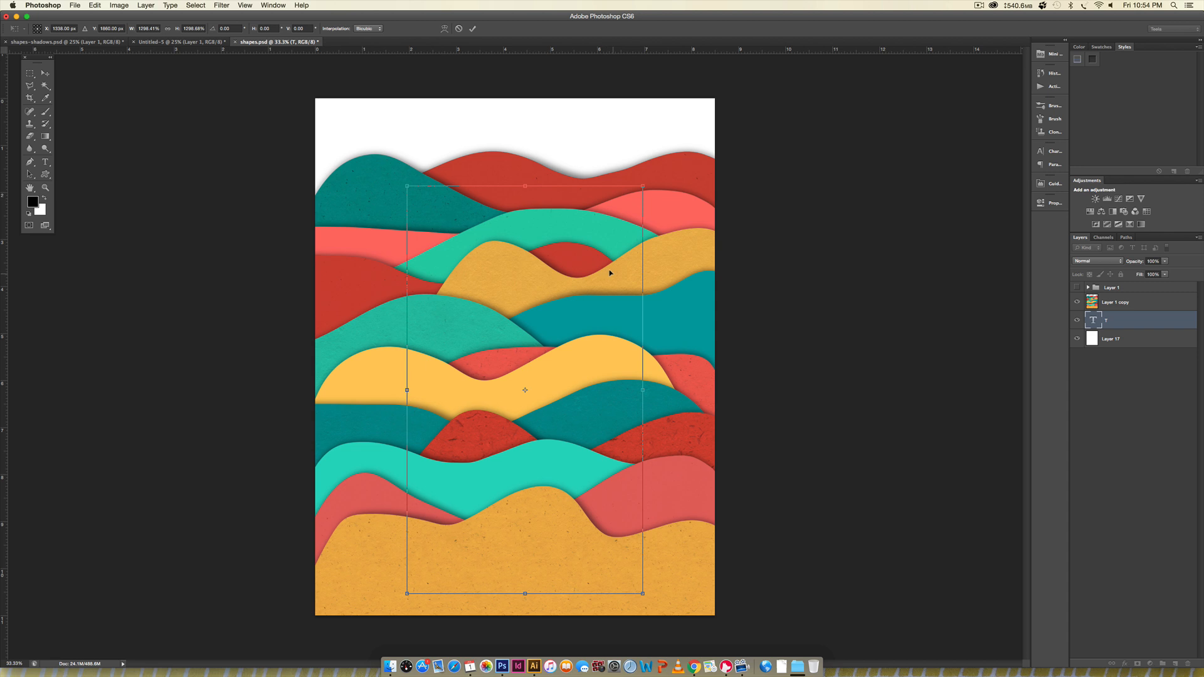
{"action": "key", "text": "Return"}
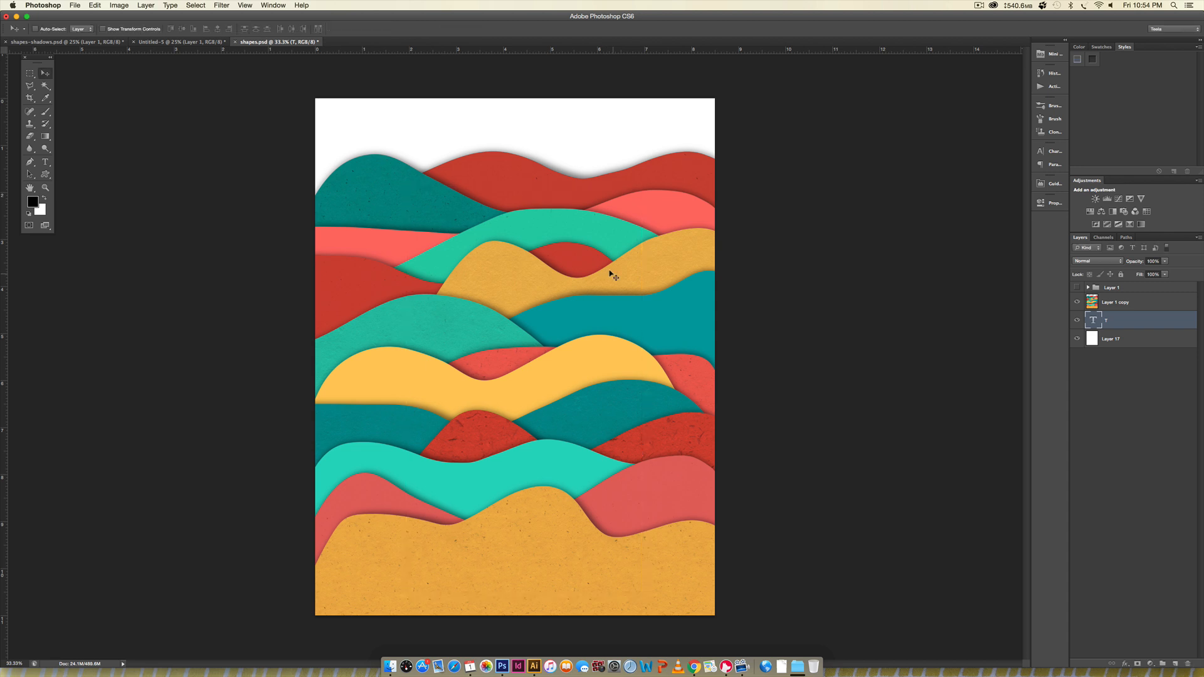
- Set the letter T's font style to Clean Regular
{"action": "left_click", "coordinate": [1044, 152]}
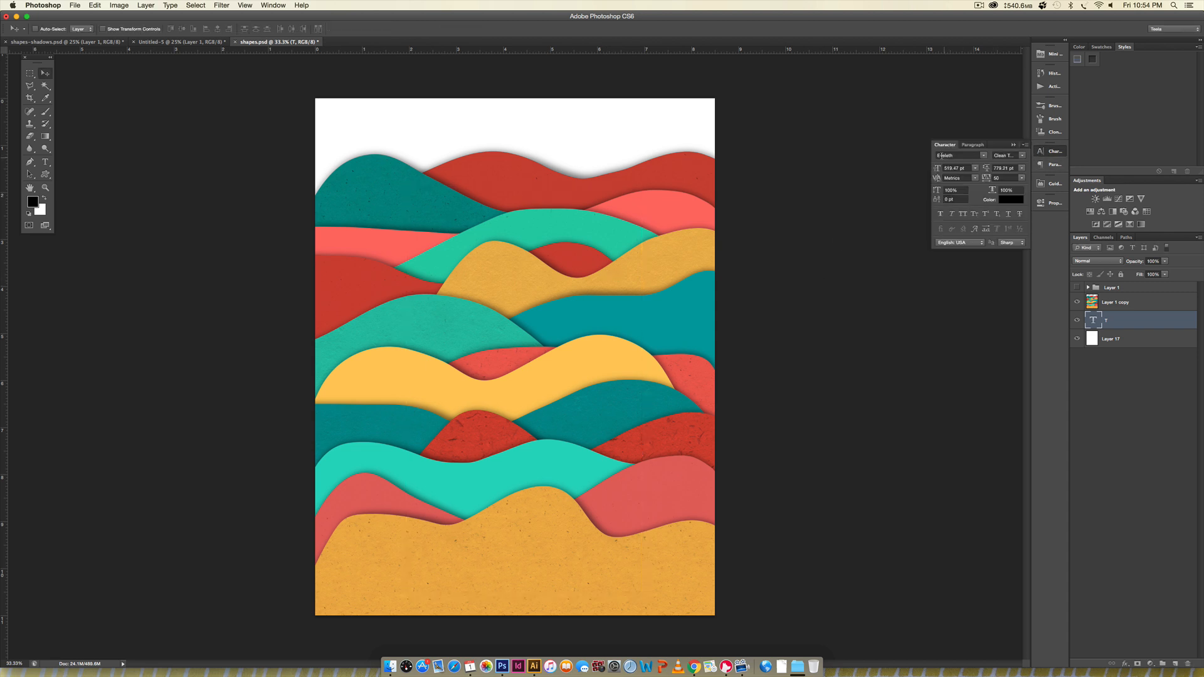
{"action": "left_click", "coordinate": [1017, 156]}
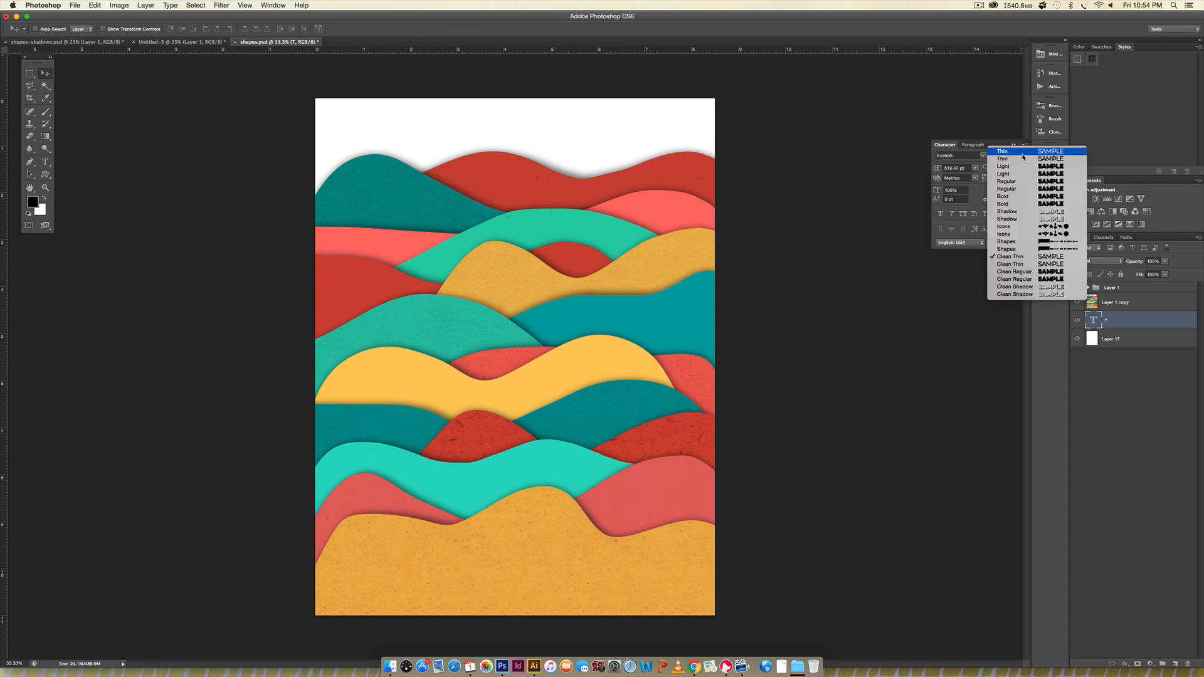
{"action": "left_click", "coordinate": [1021, 279]}
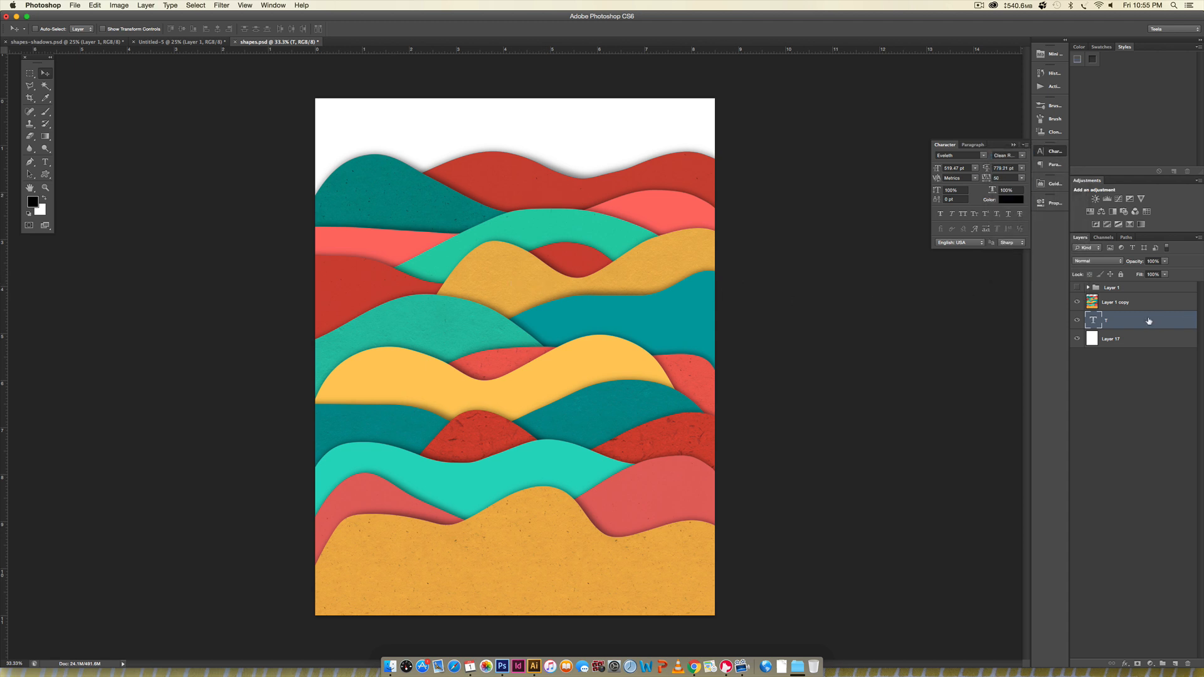
- Bring the T layer above the waves, enlarge the letter to about 116% and centre it on the page
{"action": "left_click_drag", "start_coordinate": [1139, 313], "coordinate": [1143, 292]}
{"action": "left_click_drag", "start_coordinate": [513, 267], "coordinate": [507, 294]}
{"action": "key", "text": "super+t"}
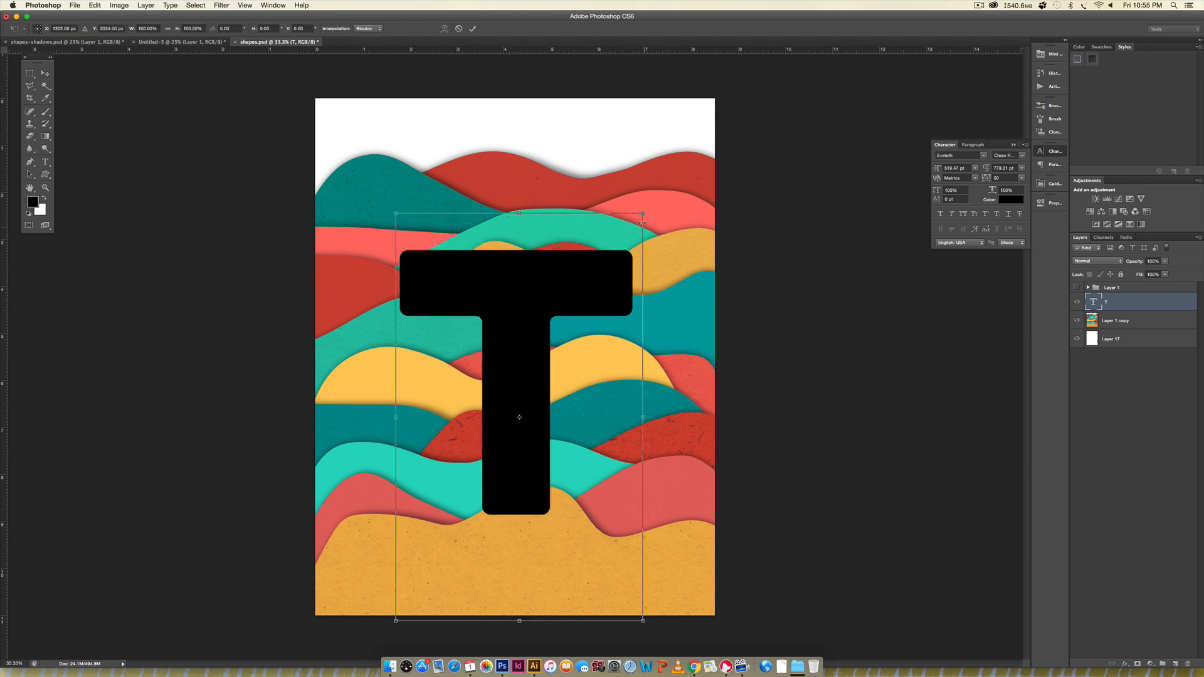
{"action": "left_click_drag", "start_coordinate": [646, 208], "coordinate": [663, 181]}
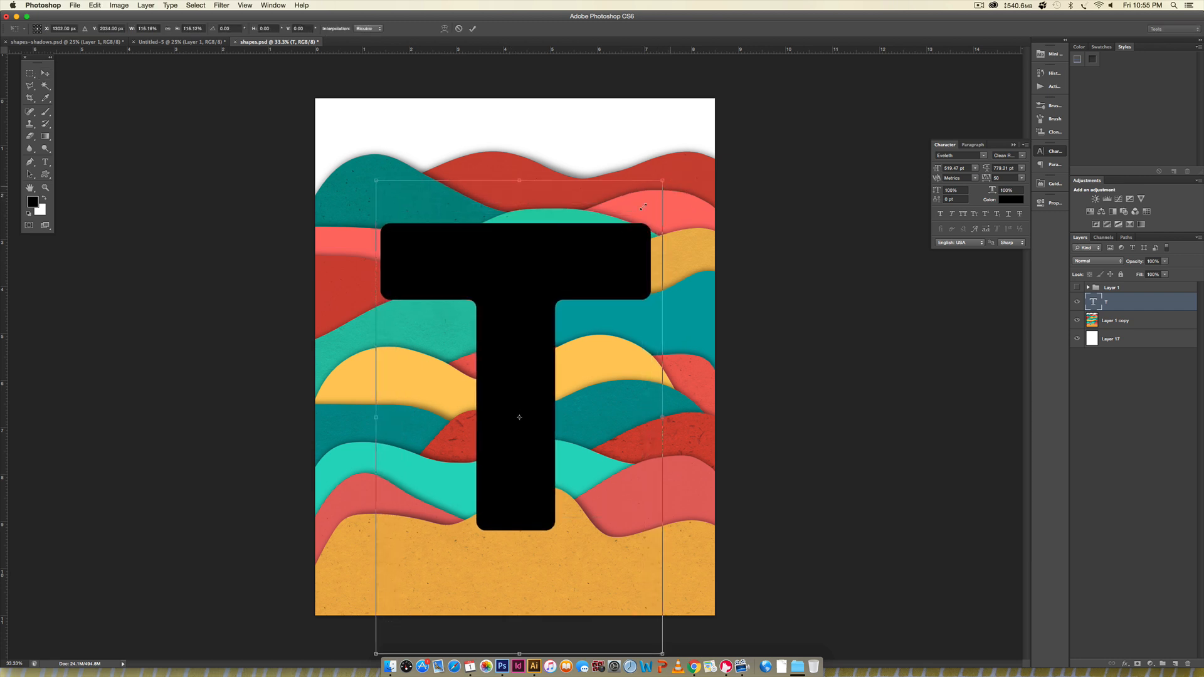
{"action": "left_click_drag", "start_coordinate": [610, 241], "coordinate": [612, 246]}
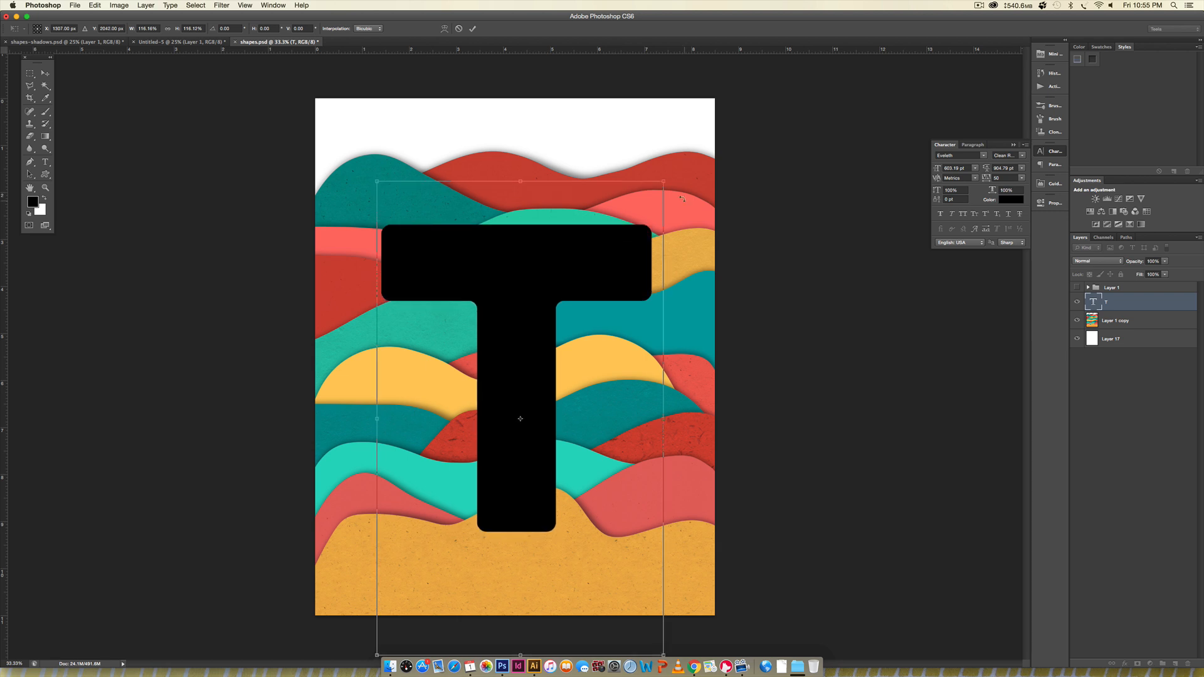
{"action": "key", "text": "Return"}
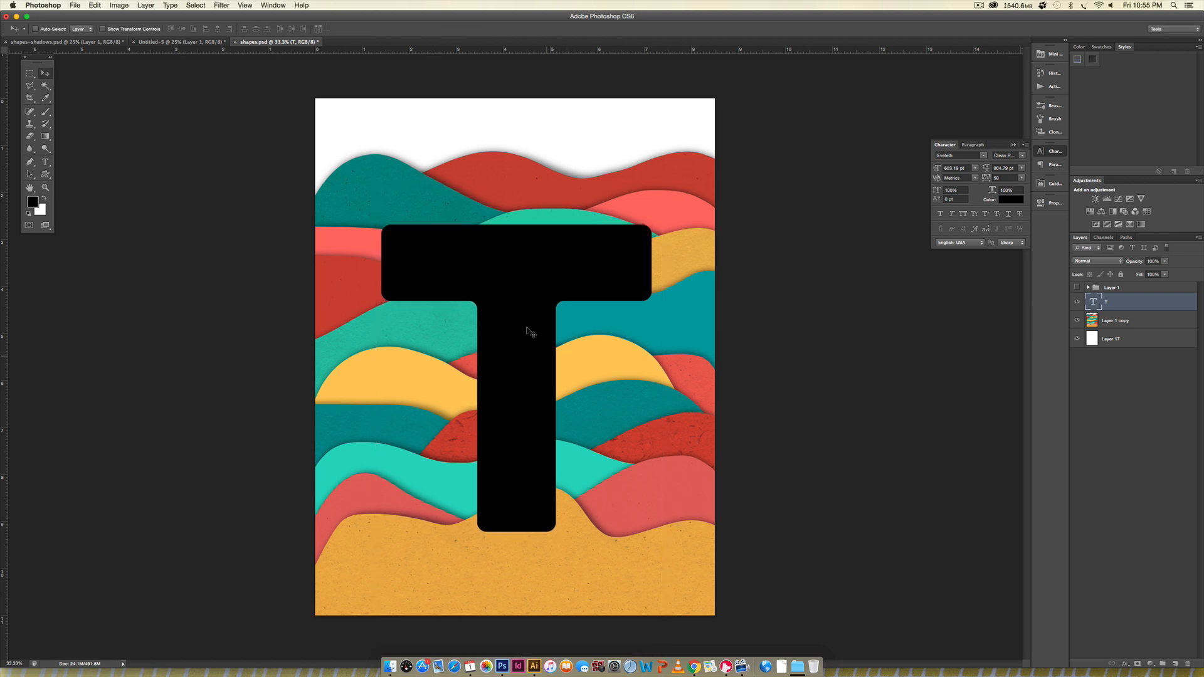
{"action": "left_click_drag", "start_coordinate": [527, 311], "coordinate": [526, 315]}
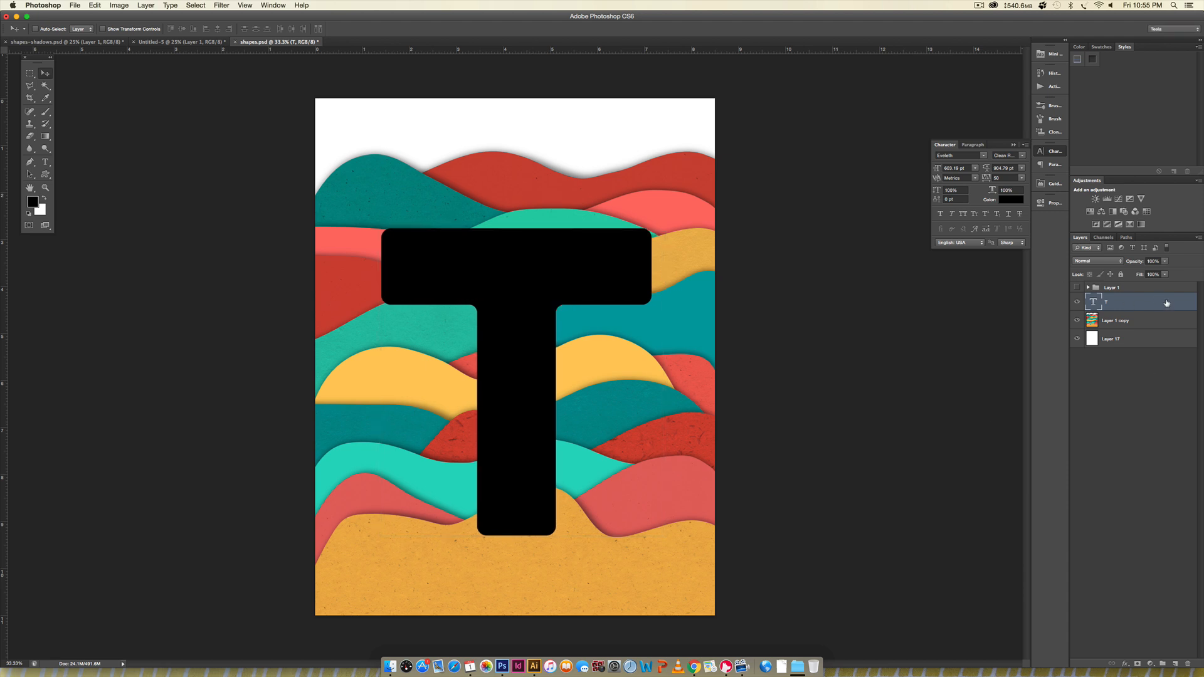
- Put the T layer beneath Layer 1 copy and clip the merged waves to the letter with a clipping mask
{"action": "left_click_drag", "start_coordinate": [1164, 302], "coordinate": [1165, 331]}
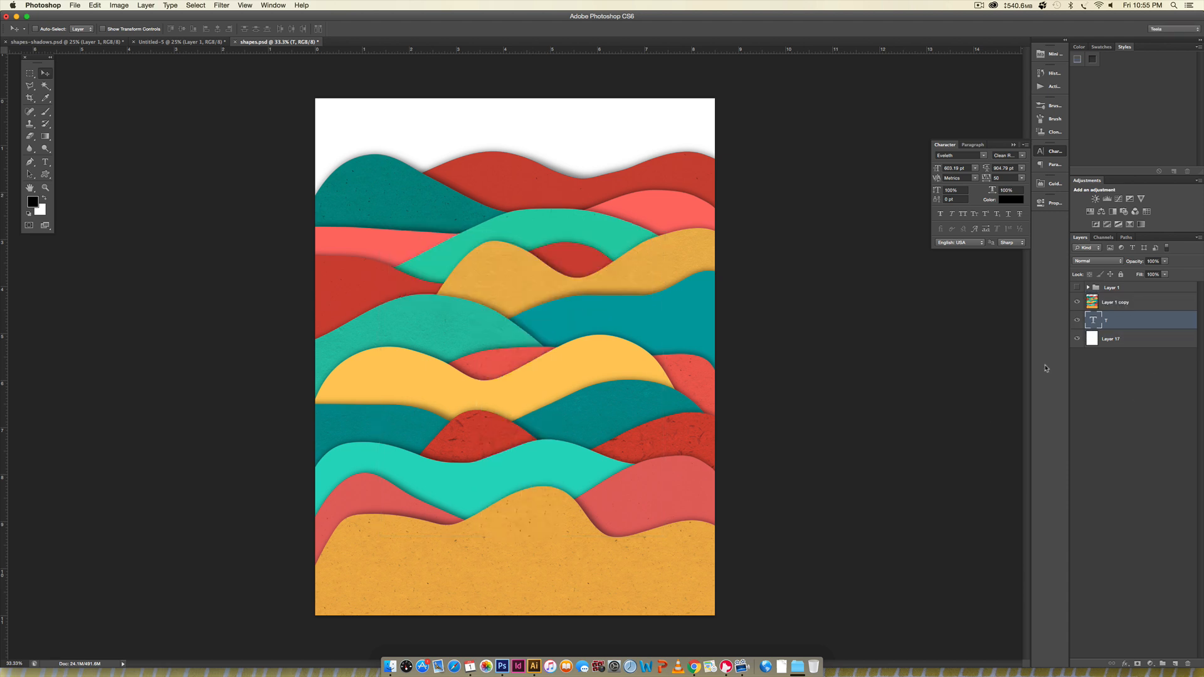
{"action": "left_click", "coordinate": [1146, 302]}
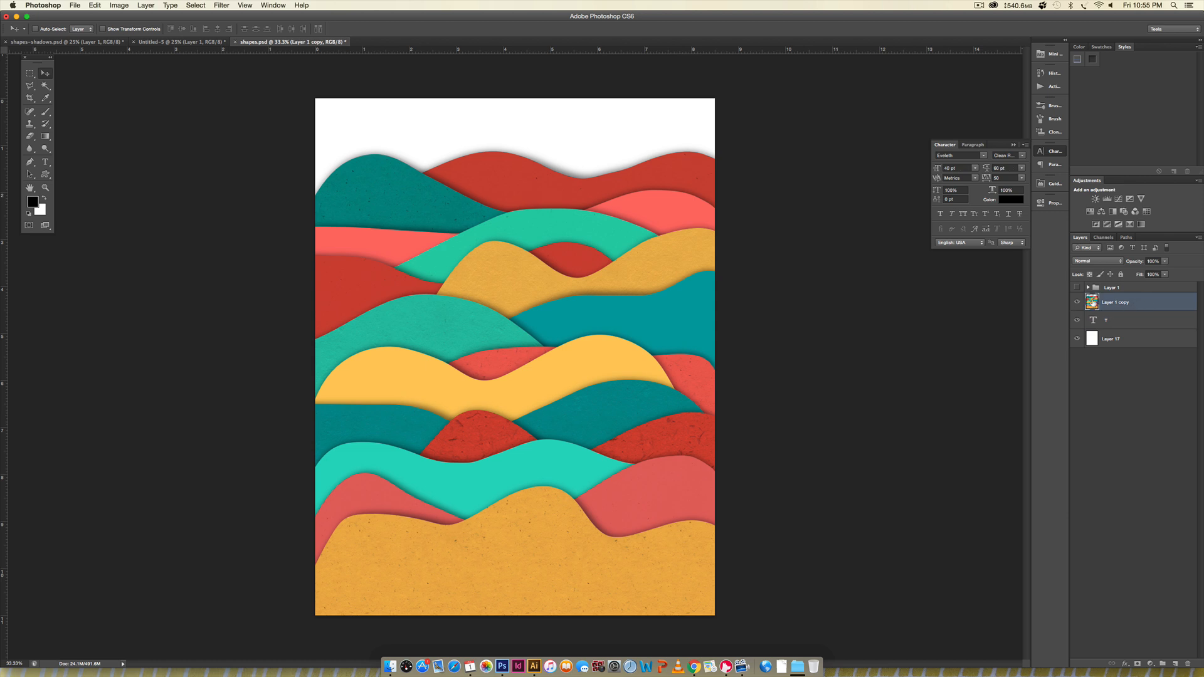
{"action": "right_click", "coordinate": [1143, 305]}
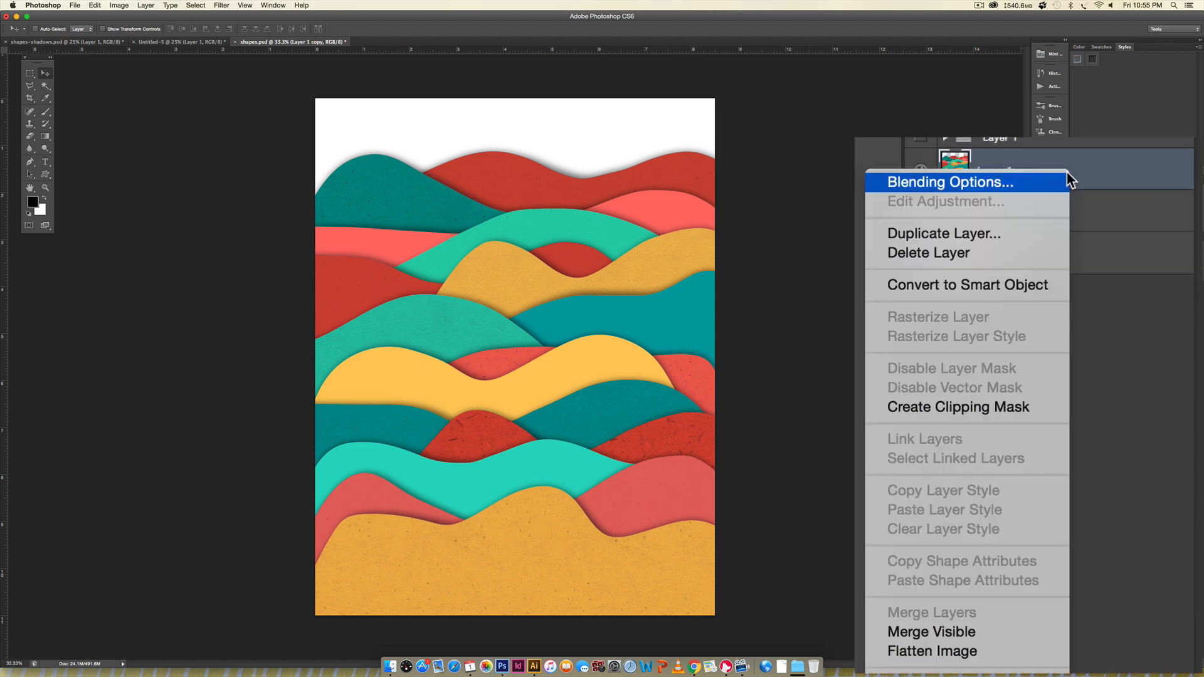
{"action": "left_click", "coordinate": [1007, 405]}
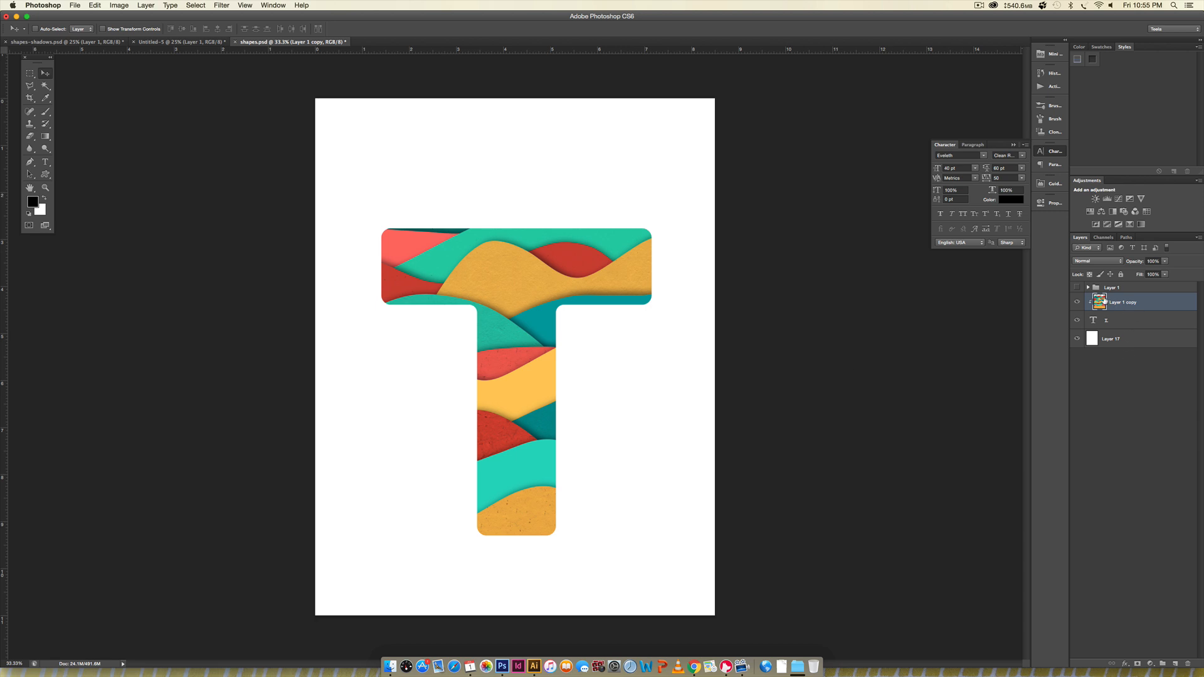
- Reposition the clipped waves inside the T and enlarge them to about 118%
{"action": "left_click_drag", "start_coordinate": [556, 324], "coordinate": [478, 276]}
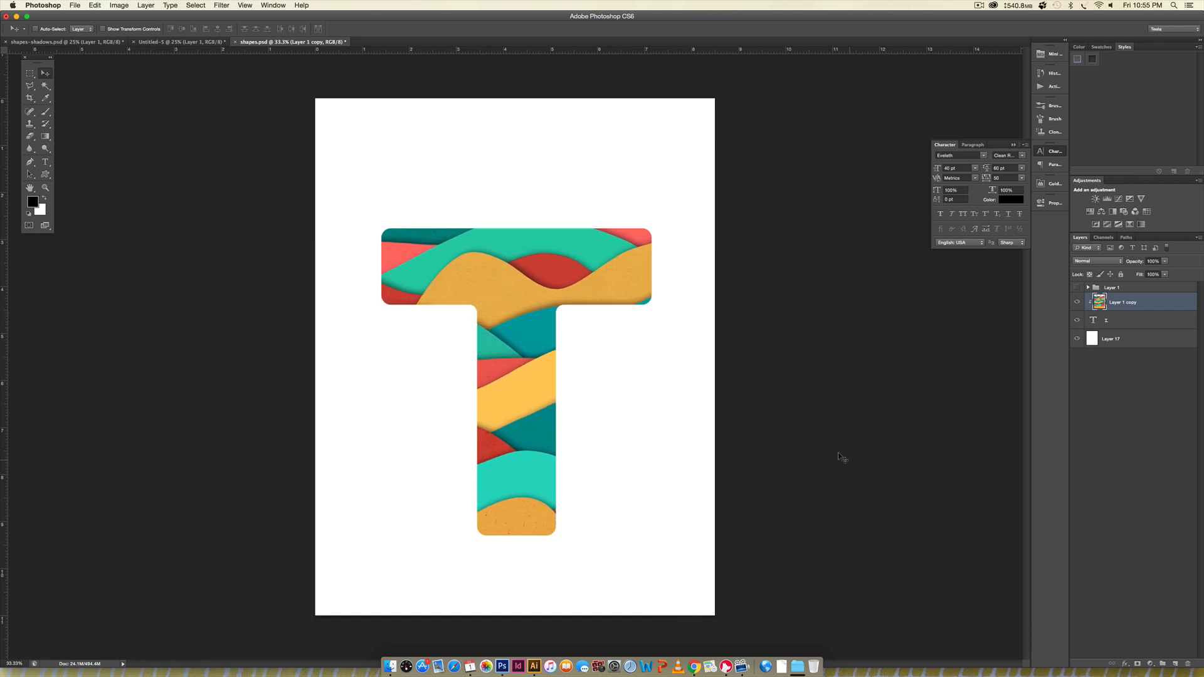
{"action": "key", "text": "super+t"}
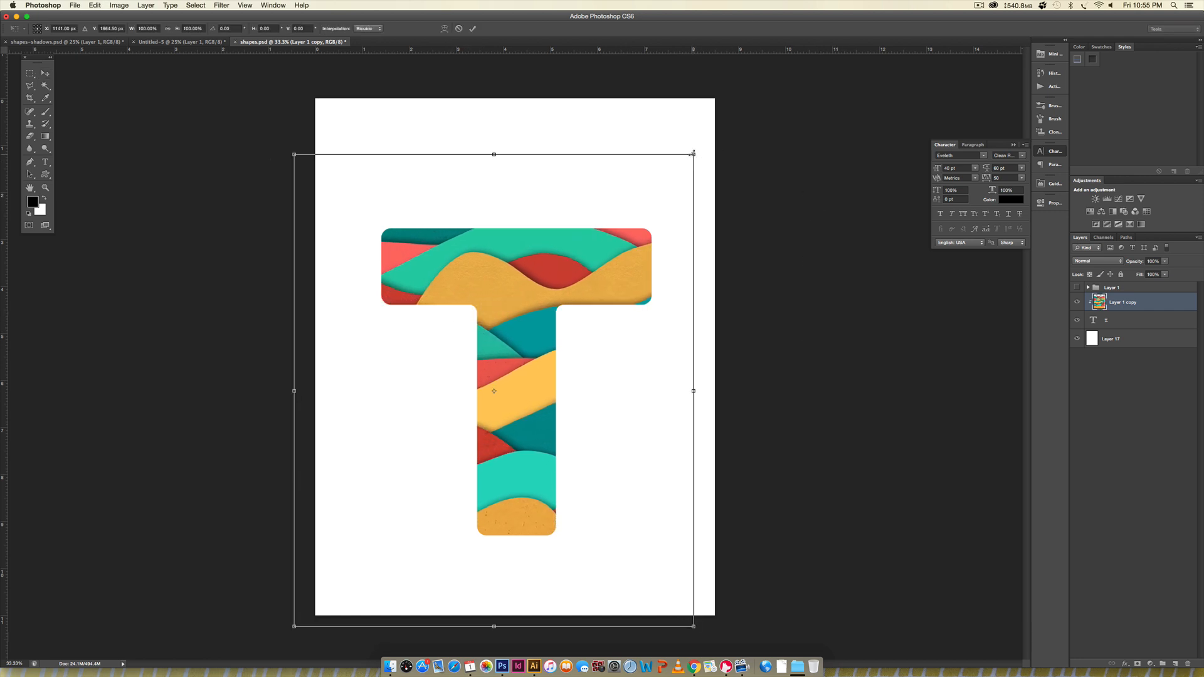
{"action": "left_click_drag", "start_coordinate": [693, 154], "coordinate": [741, 117]}
{"action": "left_click_drag", "start_coordinate": [630, 242], "coordinate": [628, 230]}
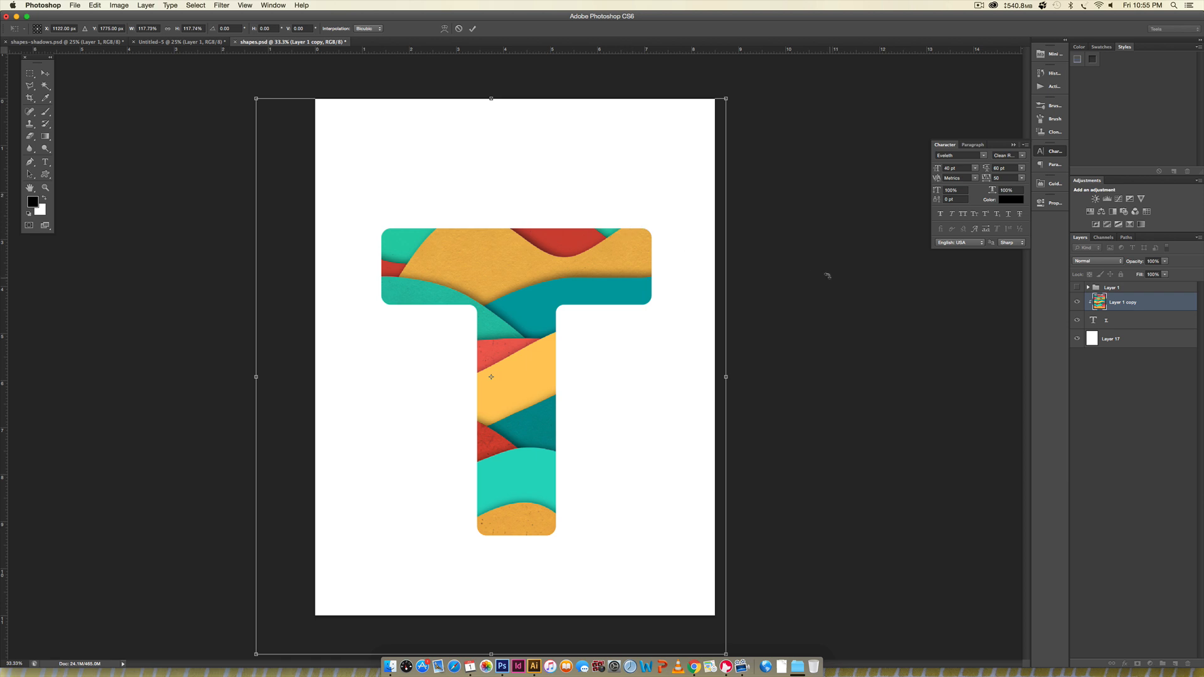
{"action": "key", "text": "Return"}
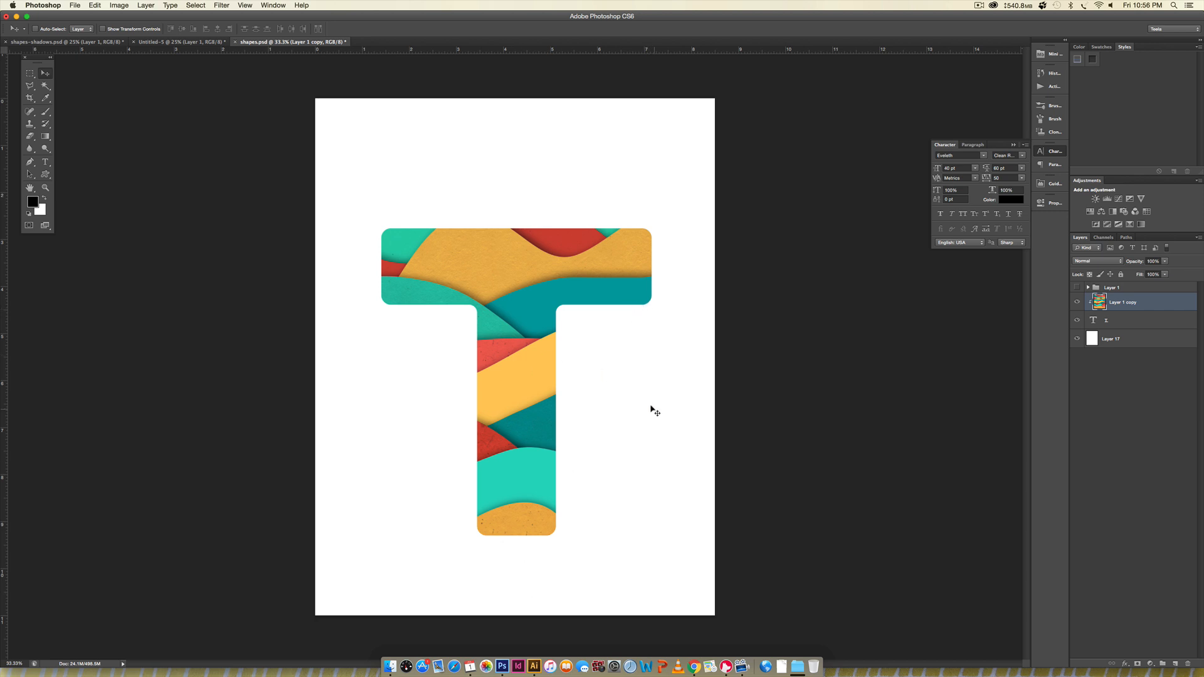
- Move the wave-filled letter T slightly higher on the page
{"action": "left_click", "coordinate": [1120, 321], "text": "shift"}
{"action": "left_click_drag", "start_coordinate": [502, 271], "coordinate": [502, 249]}
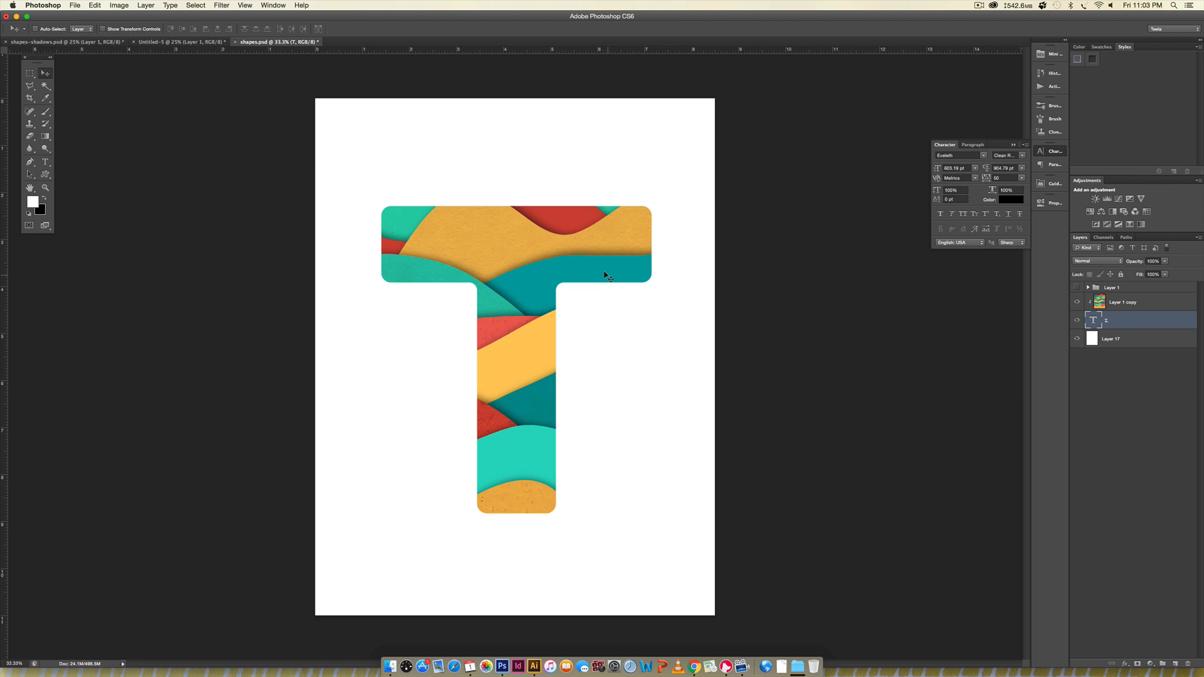
- Add a new layer above Layer 1 copy and fill it with the coral red sampled from the T's stem
{"action": "left_click", "coordinate": [1144, 304]}
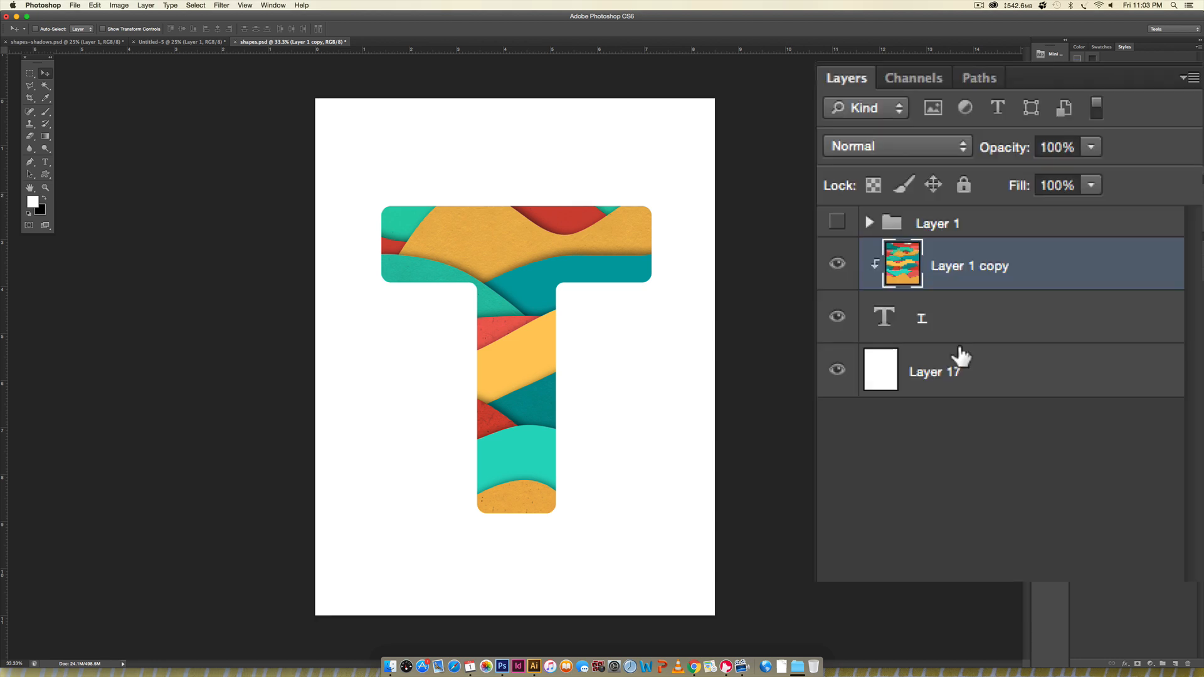
{"action": "left_click", "coordinate": [1175, 664]}
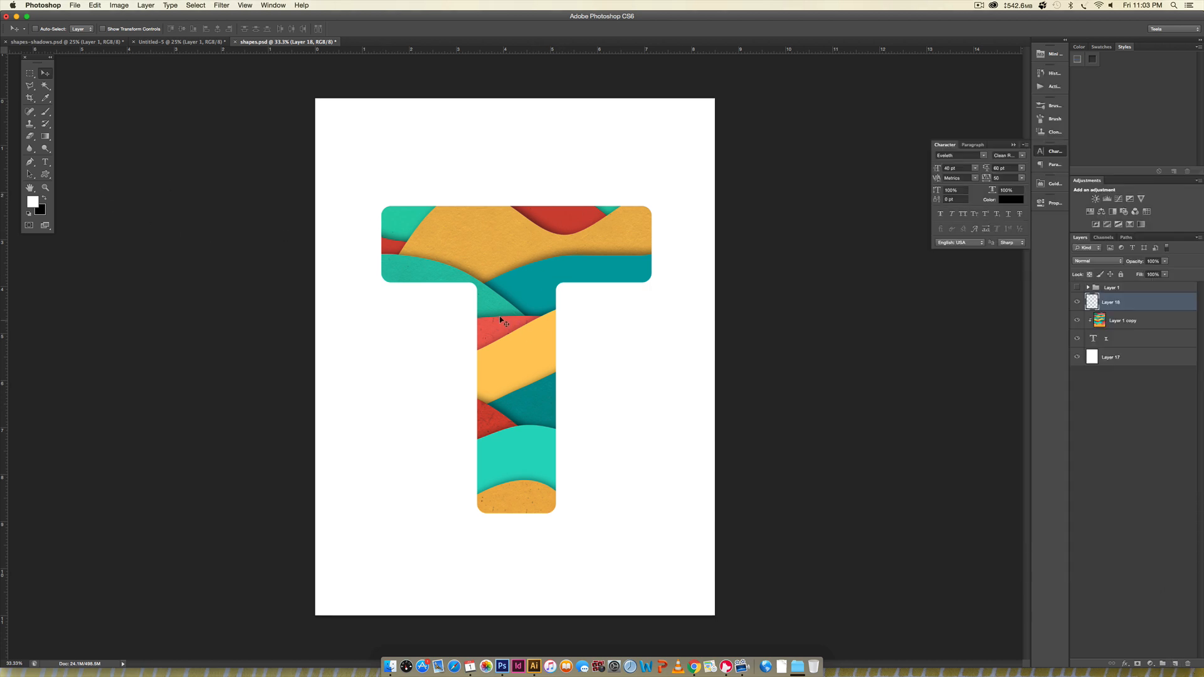
{"action": "key", "text": "i"}
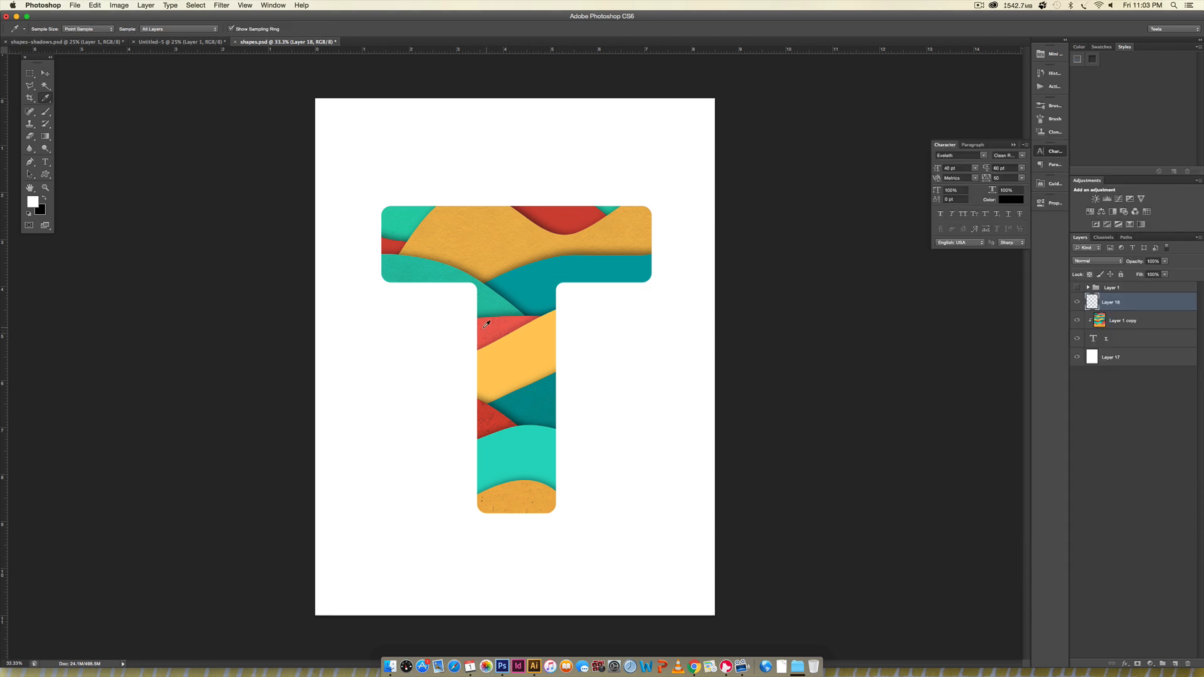
{"action": "left_click", "coordinate": [487, 324]}
{"action": "key", "text": "x"}
{"action": "key", "text": "super+BackSpace"}
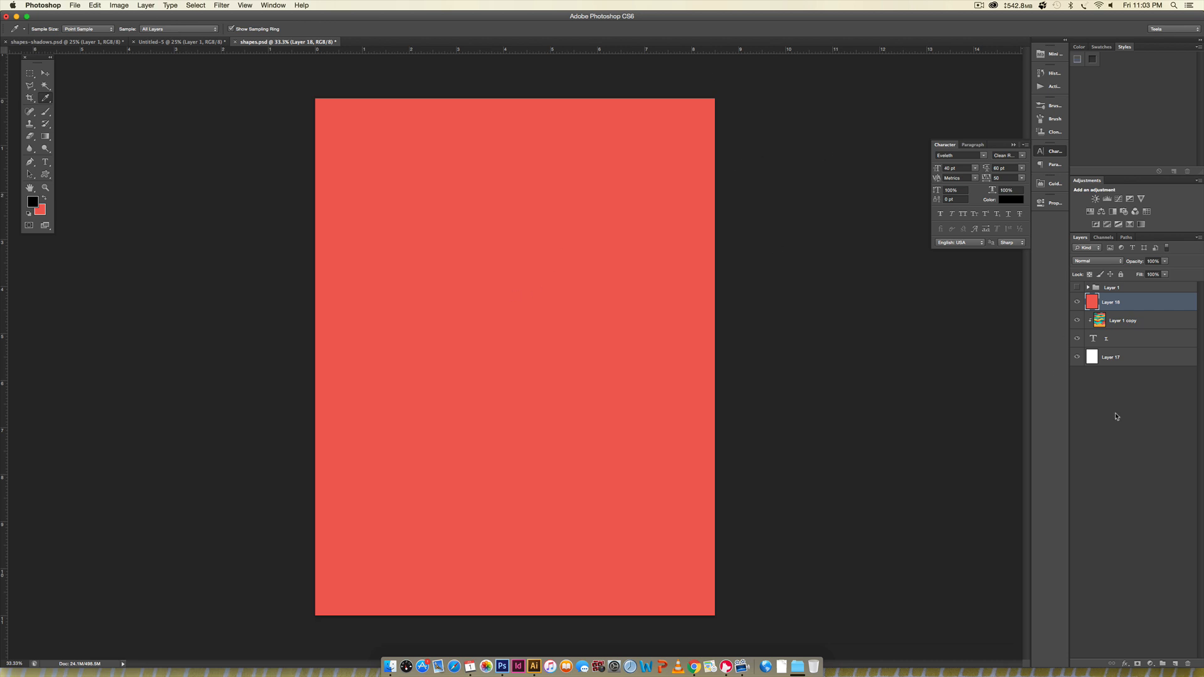
{"action": "key", "text": "v"}
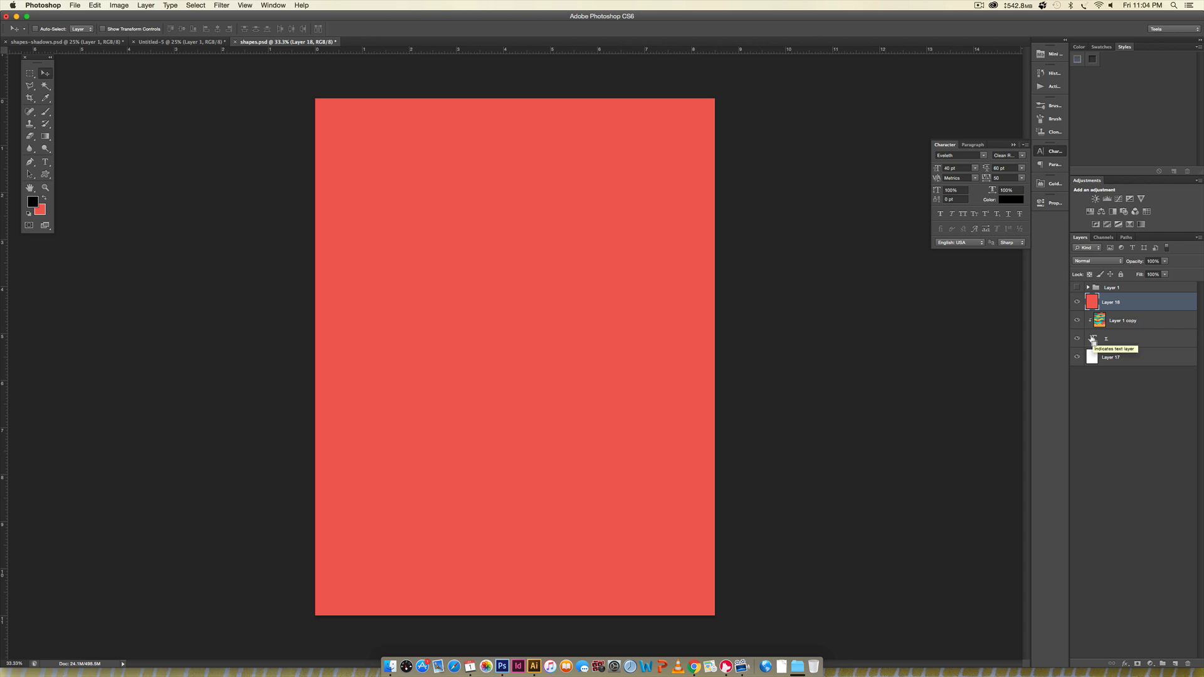
- Load the T text layer's outline as a selection, delete that shape from the coral Layer 18, and clear the selection
{"action": "left_click", "coordinate": [1093, 339], "text": "super"}
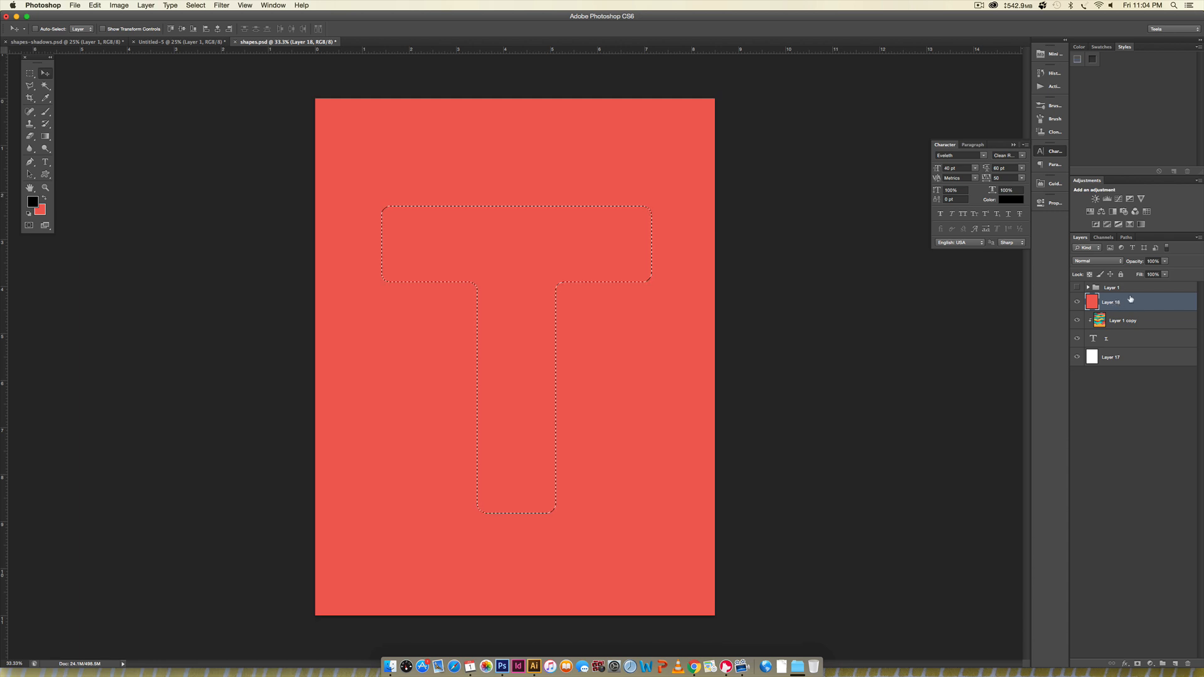
{"action": "key", "text": "Delete"}
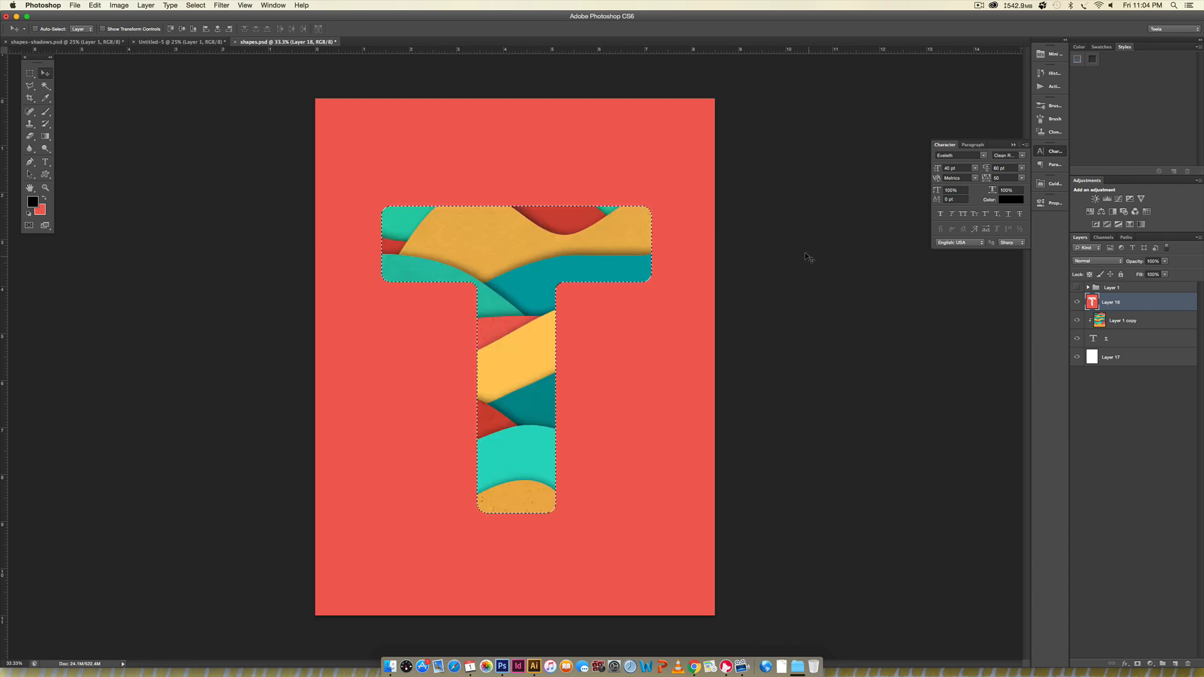
{"action": "key", "text": "super+d"}
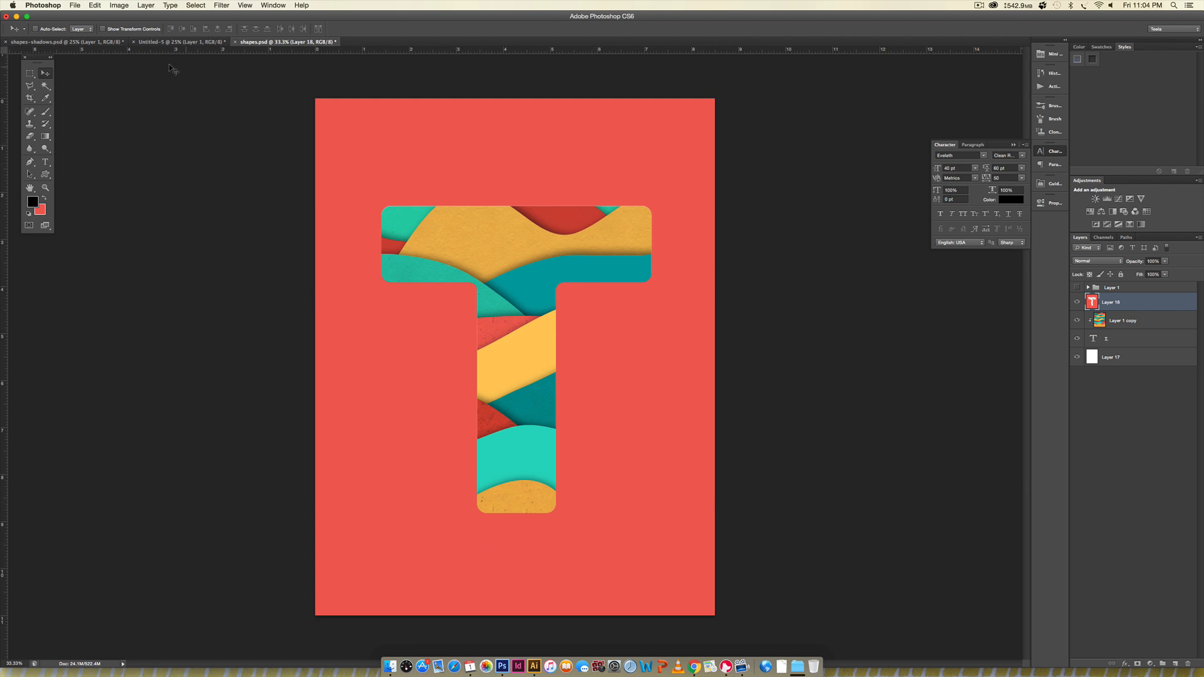
- View the finished T artwork in shapes-shadows.psd for reference and return to shapes.psd
{"action": "key", "text": "ctrl+Tab"}
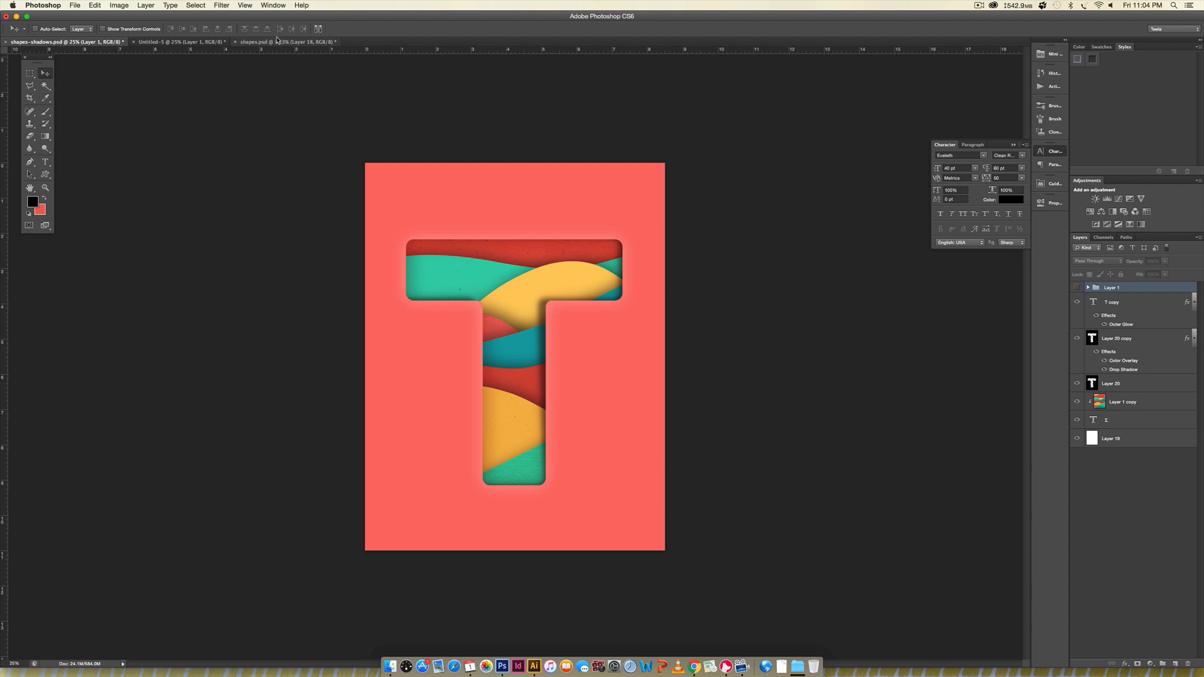
{"action": "left_click", "coordinate": [277, 42]}
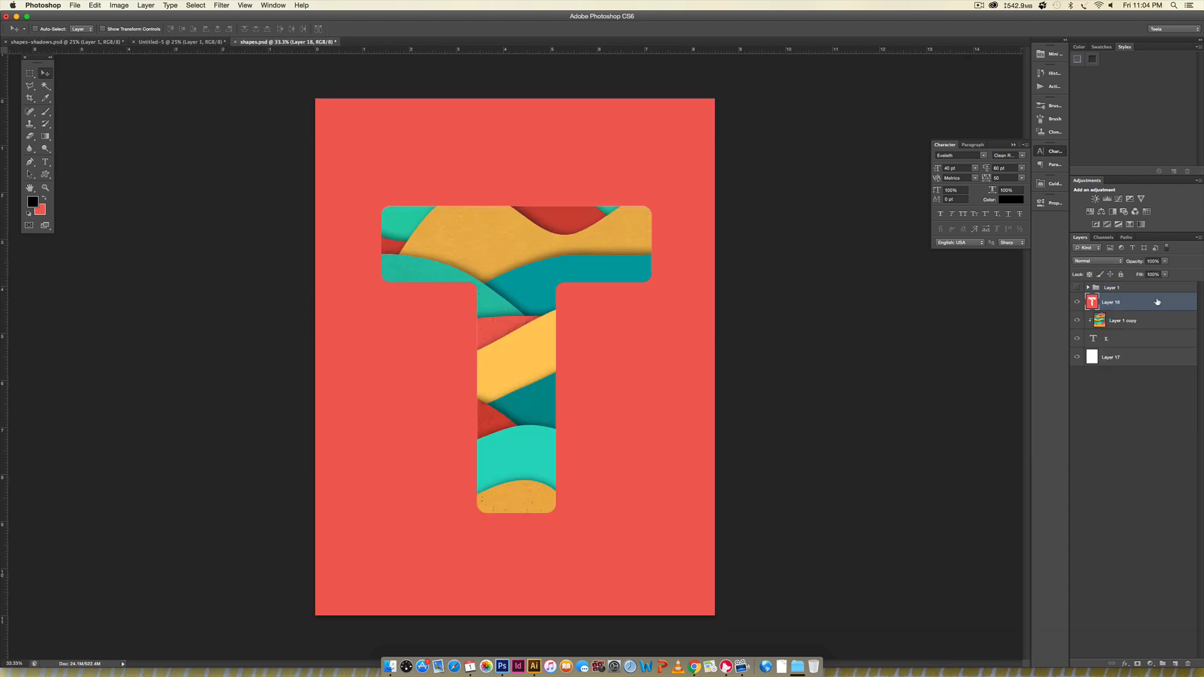
- Duplicate the coral cut-out Layer 18 directly beneath itself, fill the copy's paper area with black, and check it with Layer 18 hidden
{"action": "left_click_drag", "start_coordinate": [1156, 305], "coordinate": [1099, 314]}
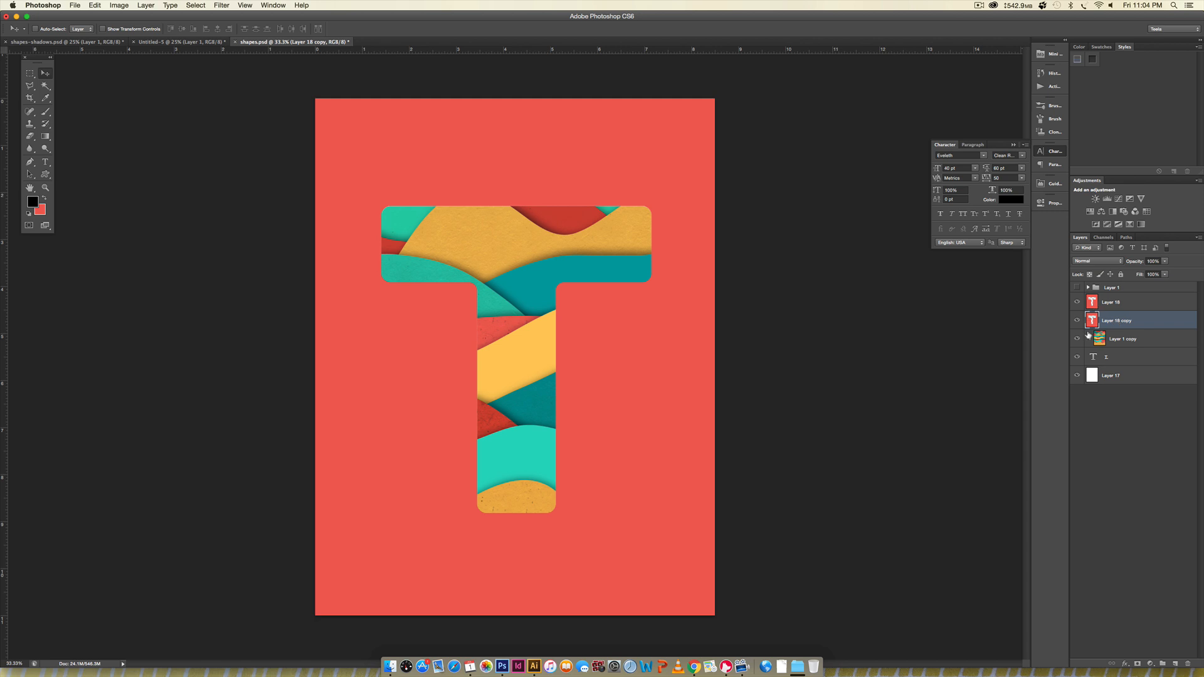
{"action": "left_click", "coordinate": [44, 199]}
{"action": "left_click", "coordinate": [1092, 321], "text": "super"}
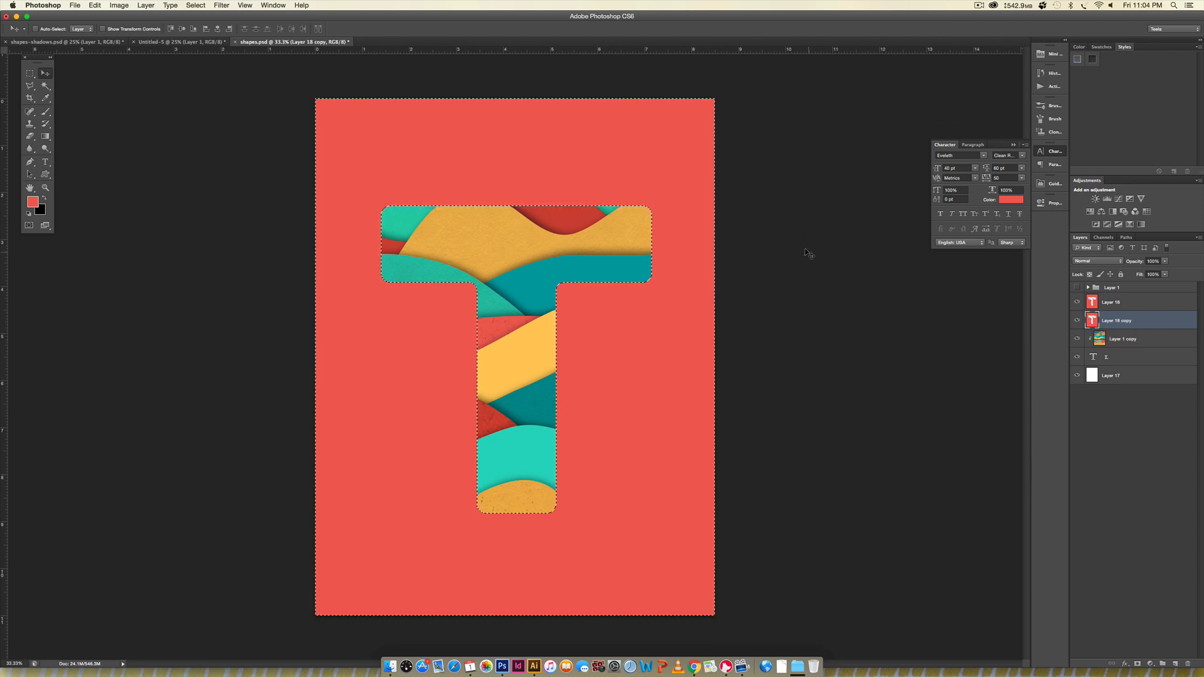
{"action": "key", "text": "super+BackSpace"}
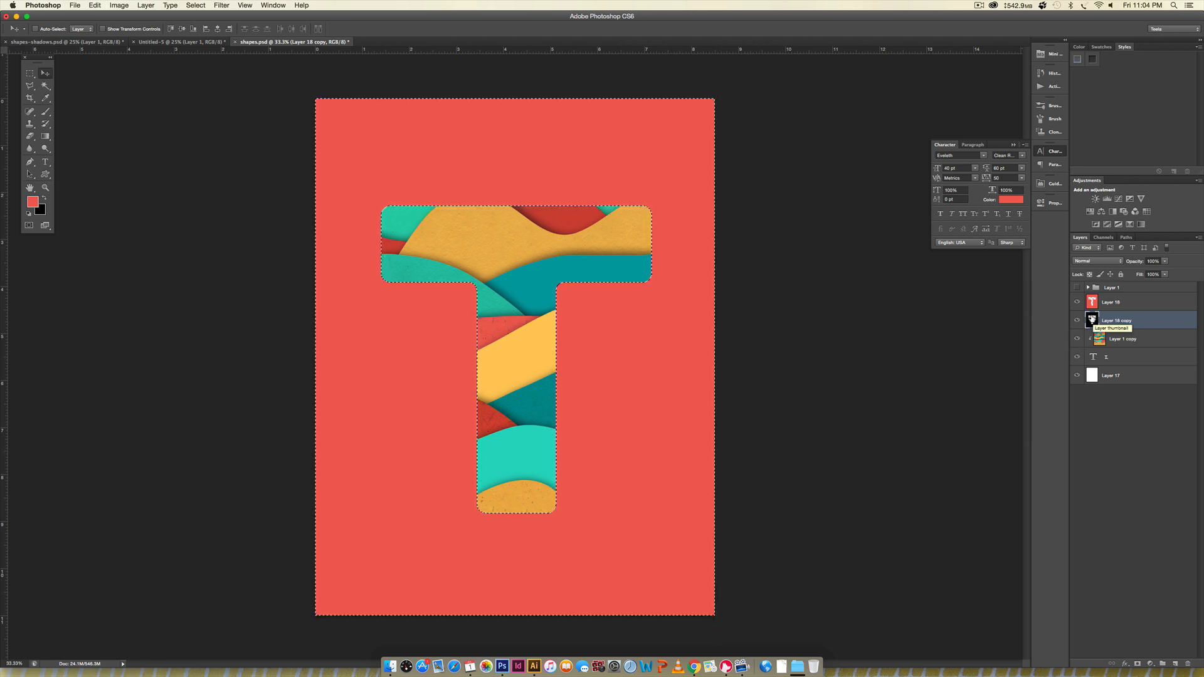
{"action": "key", "text": "super+d"}
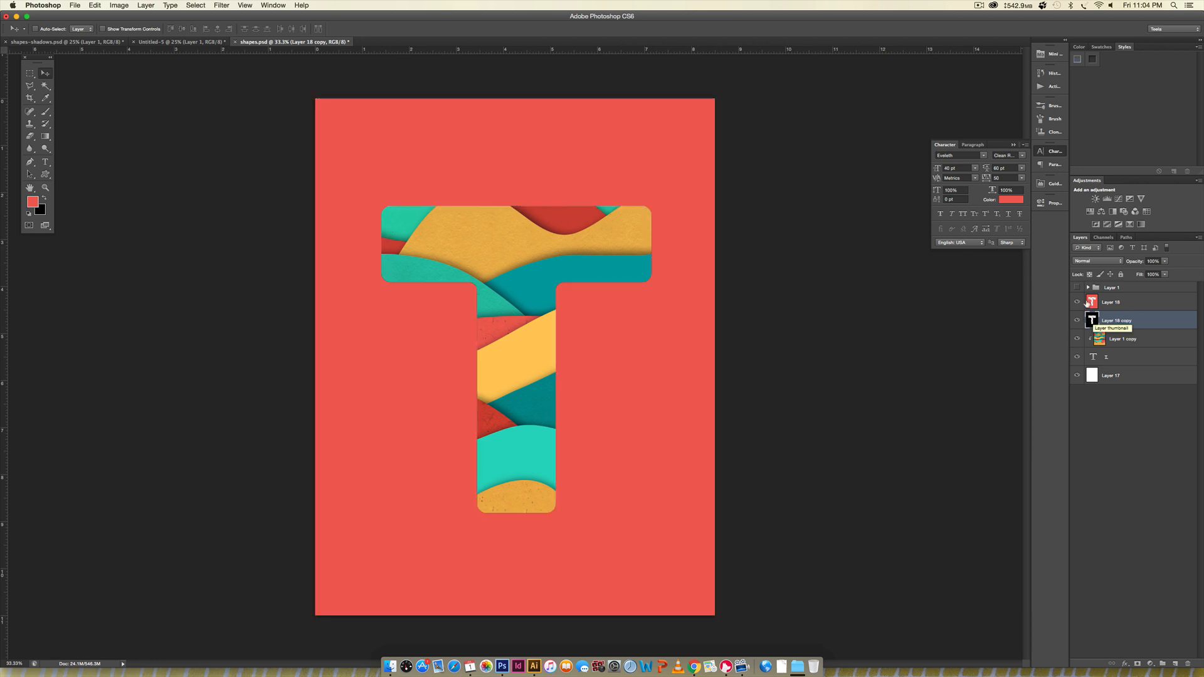
{"action": "left_click", "coordinate": [1077, 302]}
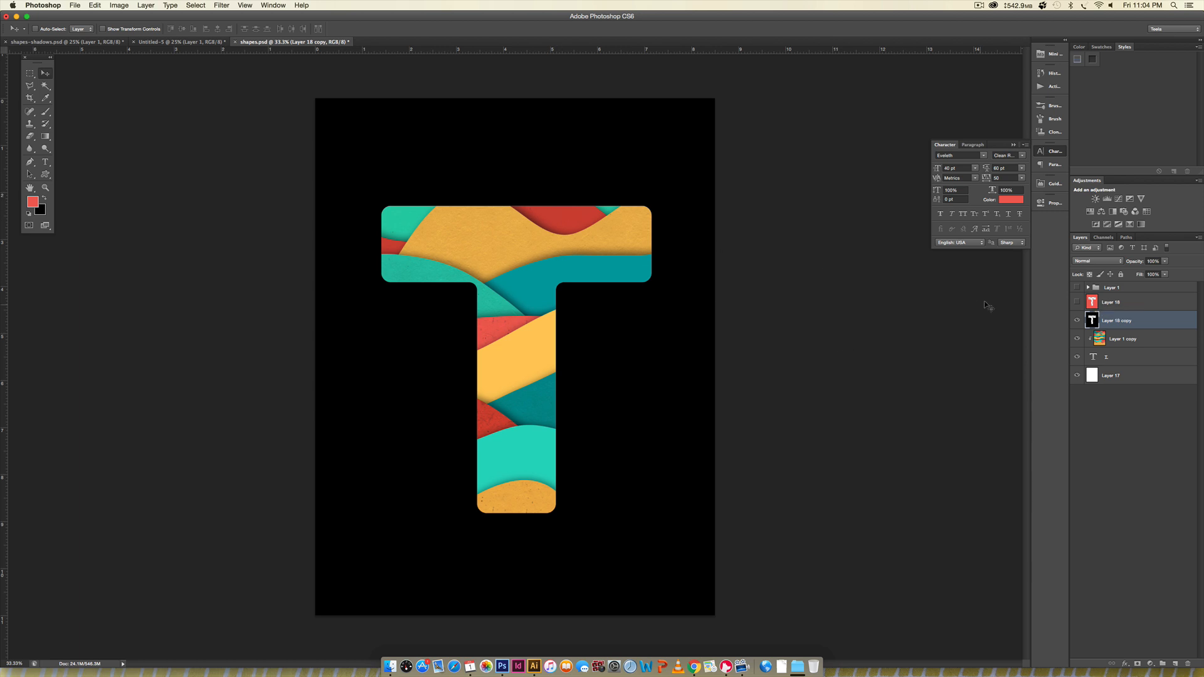
{"action": "left_click", "coordinate": [1077, 302]}
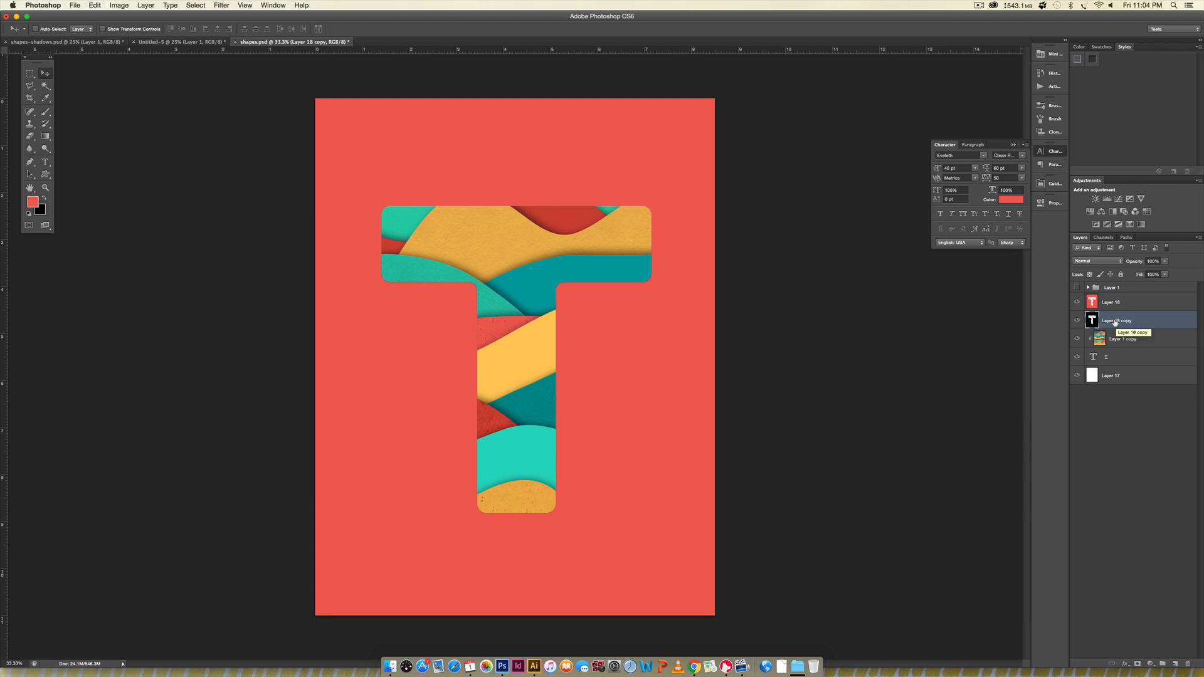
- Warp the black Layer 18 copy slightly up and inward so it shows along the T's right and bottom inner edges
{"action": "key", "text": "super+t"}
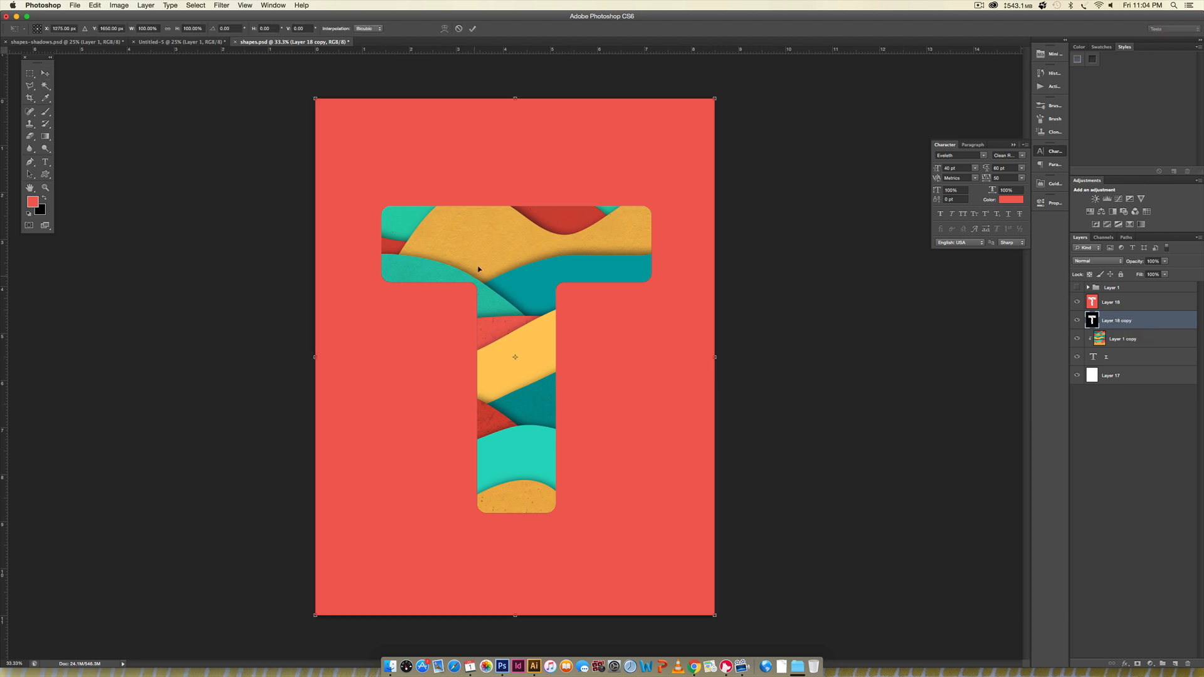
{"action": "right_click", "coordinate": [505, 267]}
{"action": "left_click", "coordinate": [581, 314]}
{"action": "left_click_drag", "start_coordinate": [559, 304], "coordinate": [558, 301]}
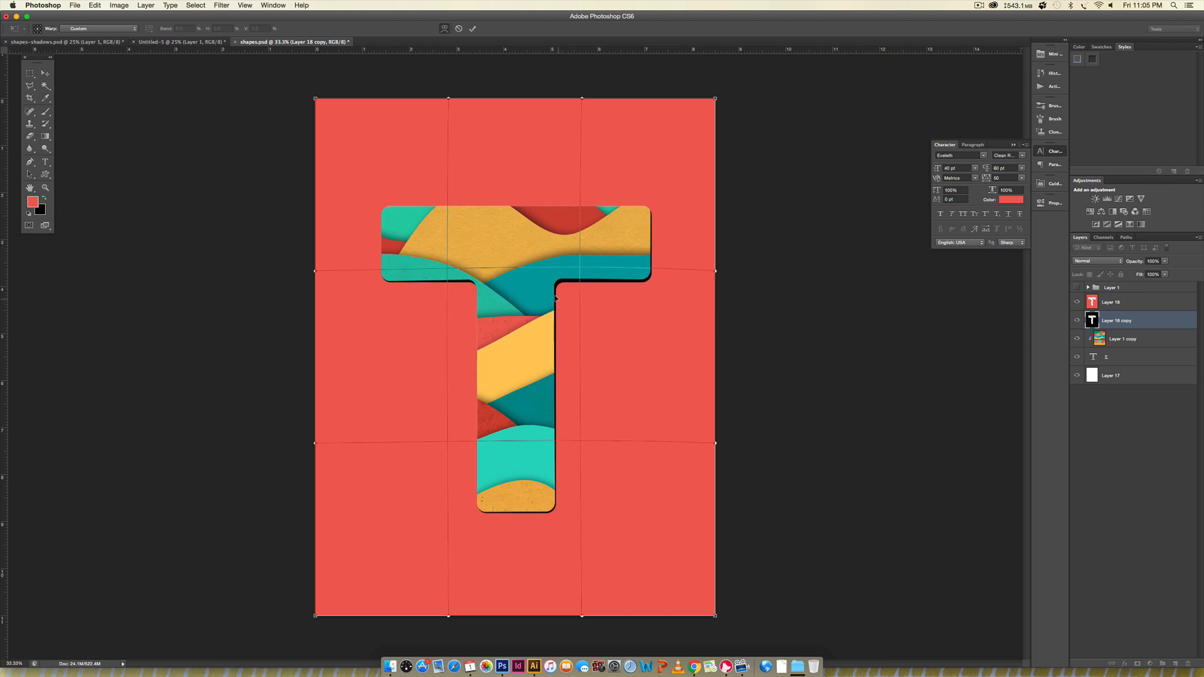
{"action": "left_click_drag", "start_coordinate": [556, 296], "coordinate": [553, 296]}
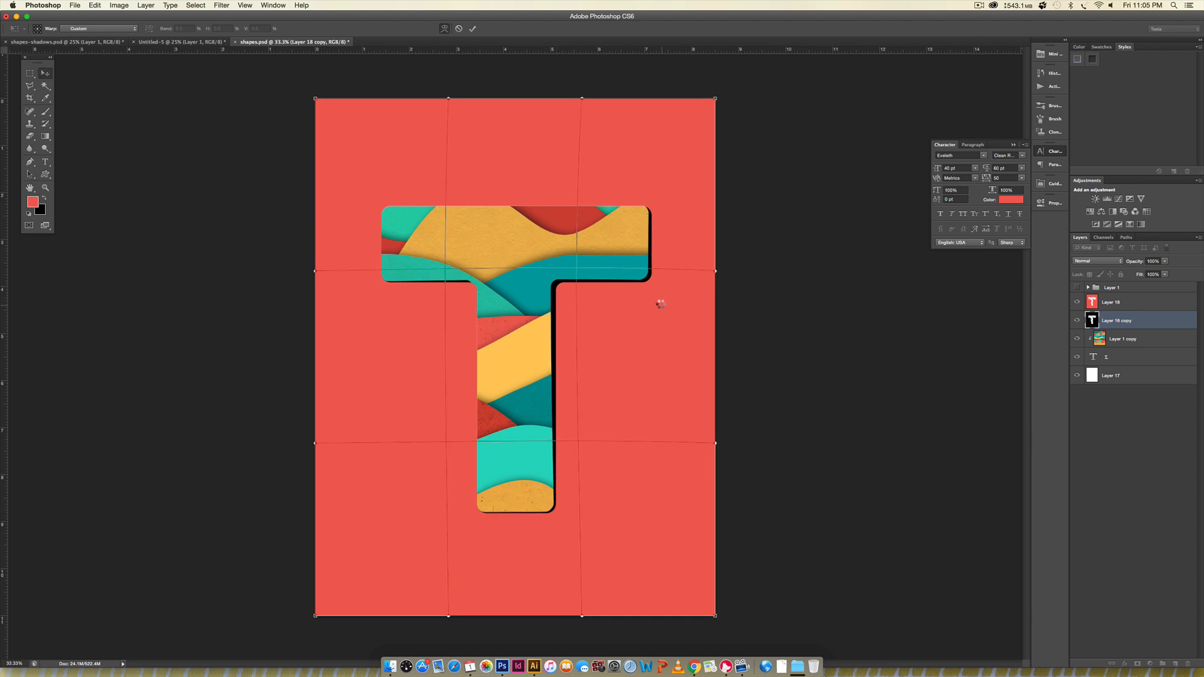
{"action": "key", "text": "Return"}
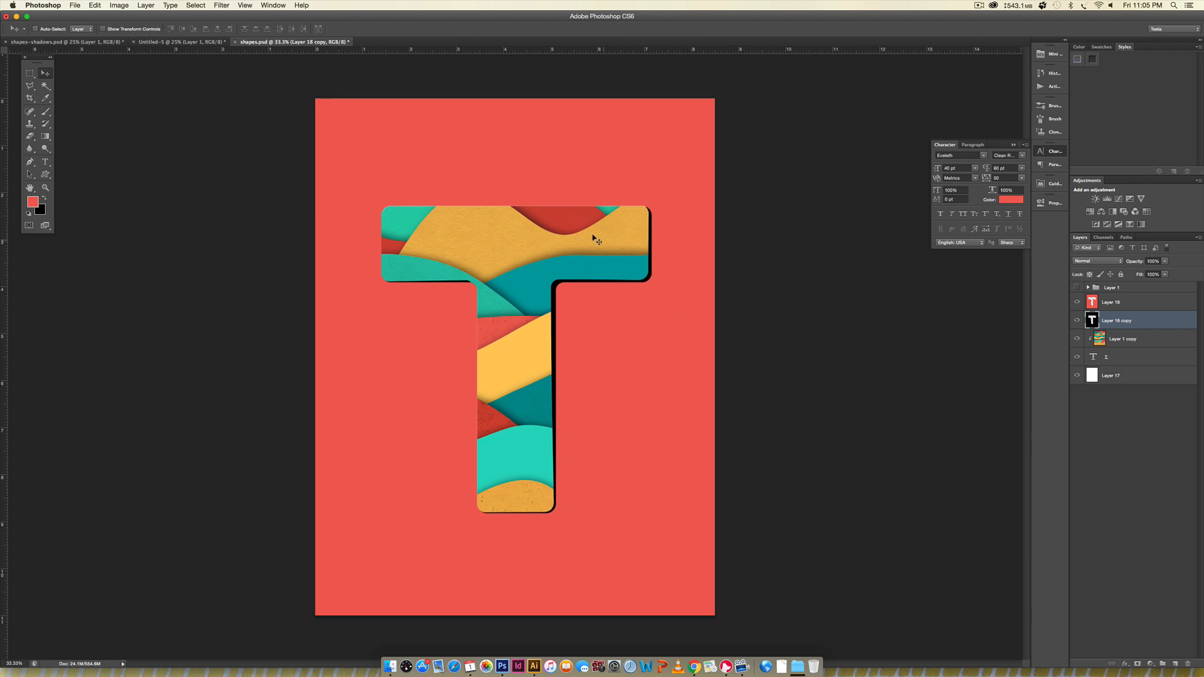
- Soften the warped black layer with a Gaussian Blur of 25 pixels radius
{"action": "left_click", "coordinate": [222, 5]}
{"action": "mouse_move", "coordinate": [252, 116]}
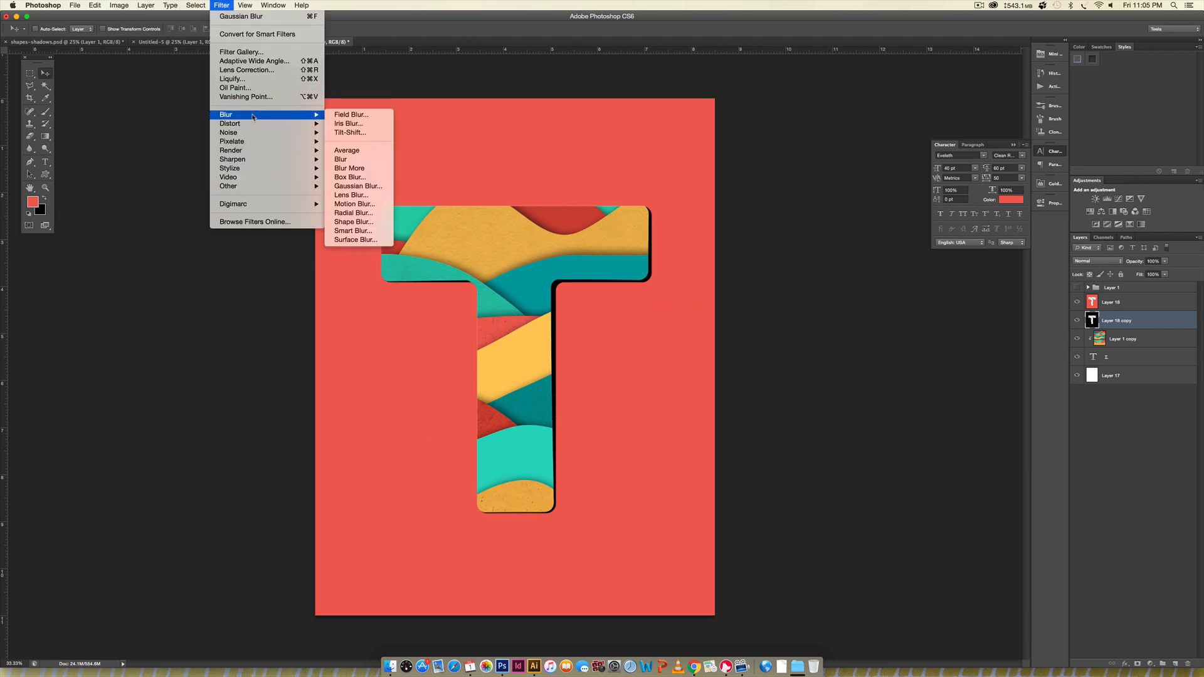
{"action": "left_click", "coordinate": [373, 188]}
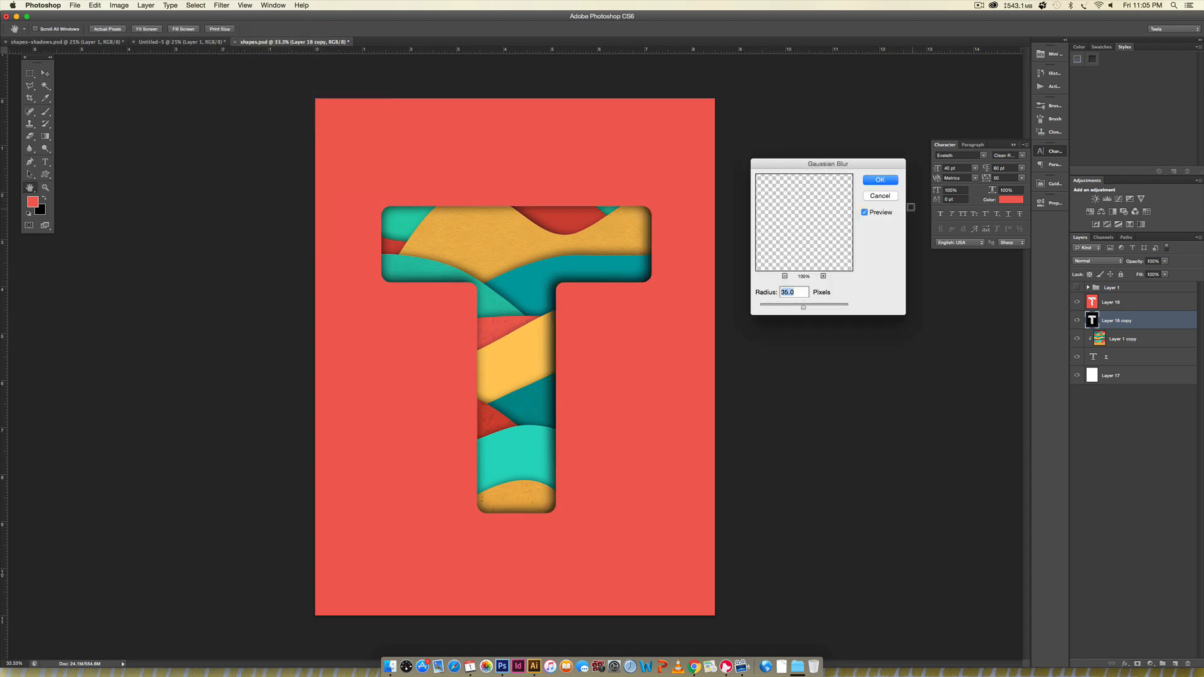
{"action": "type", "text": "20"}
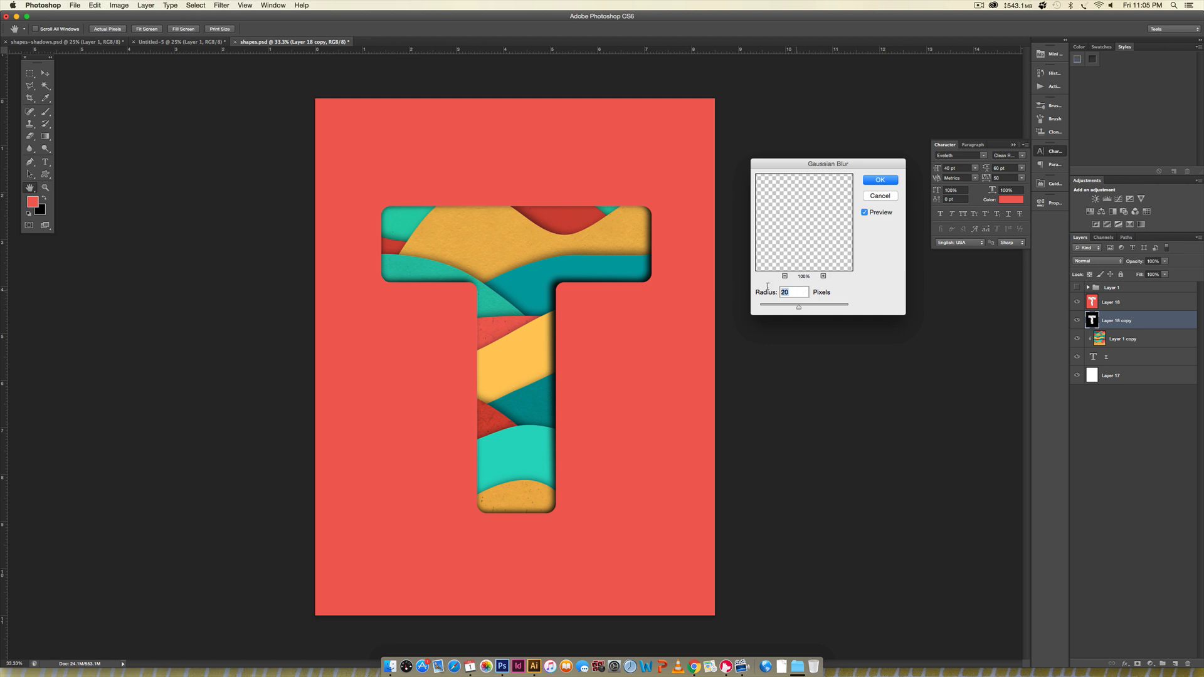
{"action": "key", "text": "BackSpace"}
{"action": "type", "text": "5"}
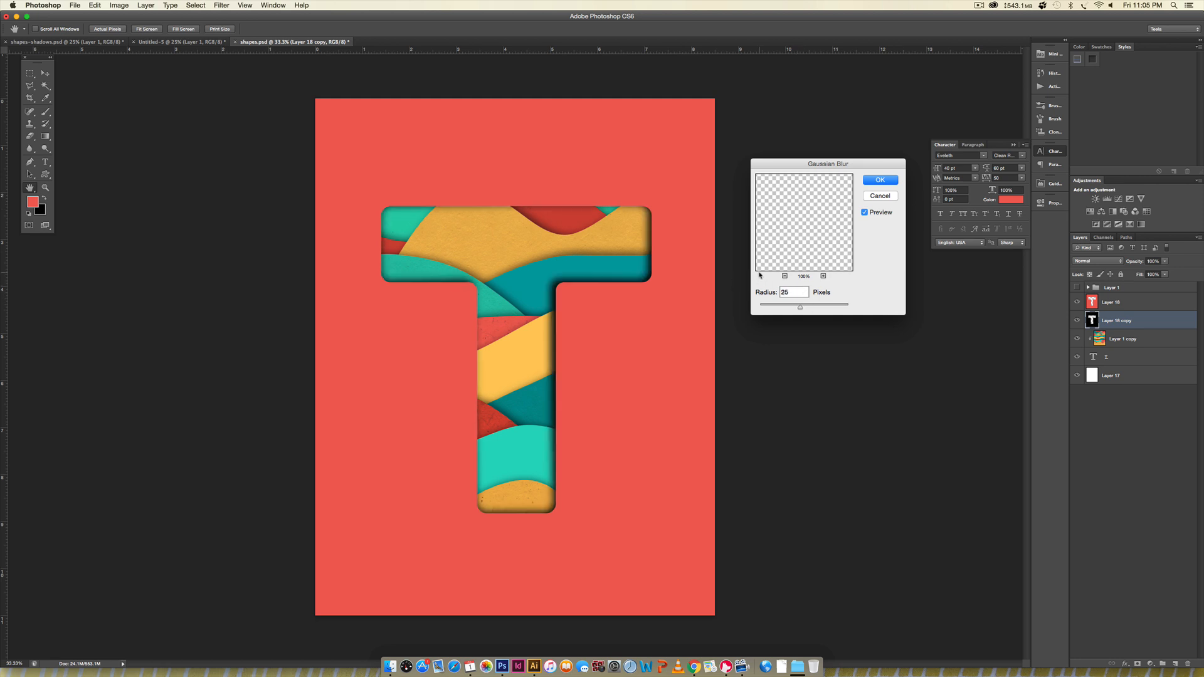
{"action": "left_click", "coordinate": [868, 185]}
- Set the blurred black shadow layer to 50% opacity with the Multiply blend mode
{"action": "key", "text": "v"}
{"action": "double_click", "coordinate": [1152, 261]}
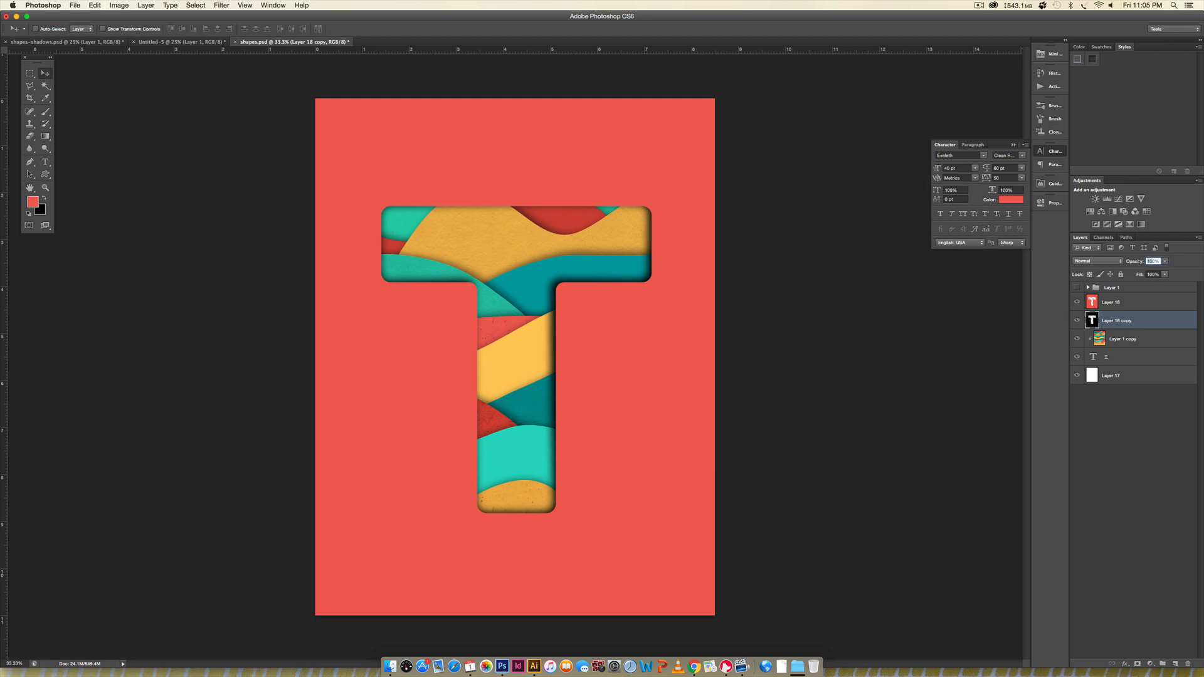
{"action": "type", "text": "50"}
{"action": "key", "text": "Return"}
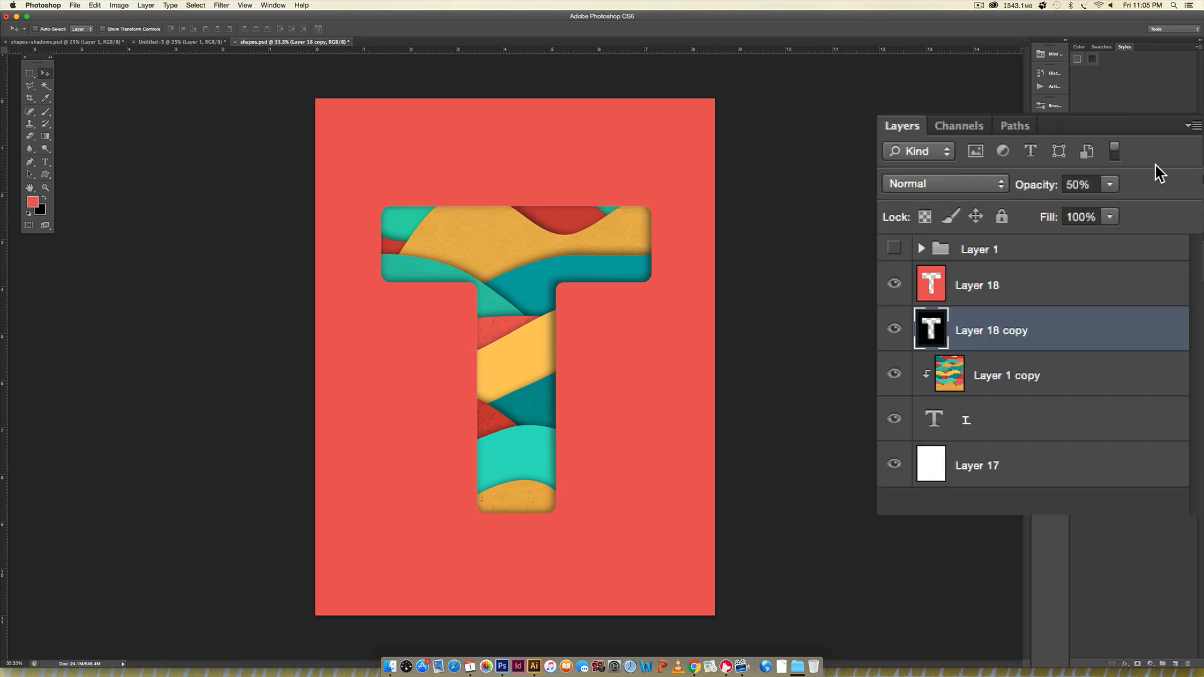
{"action": "left_click", "coordinate": [935, 189]}
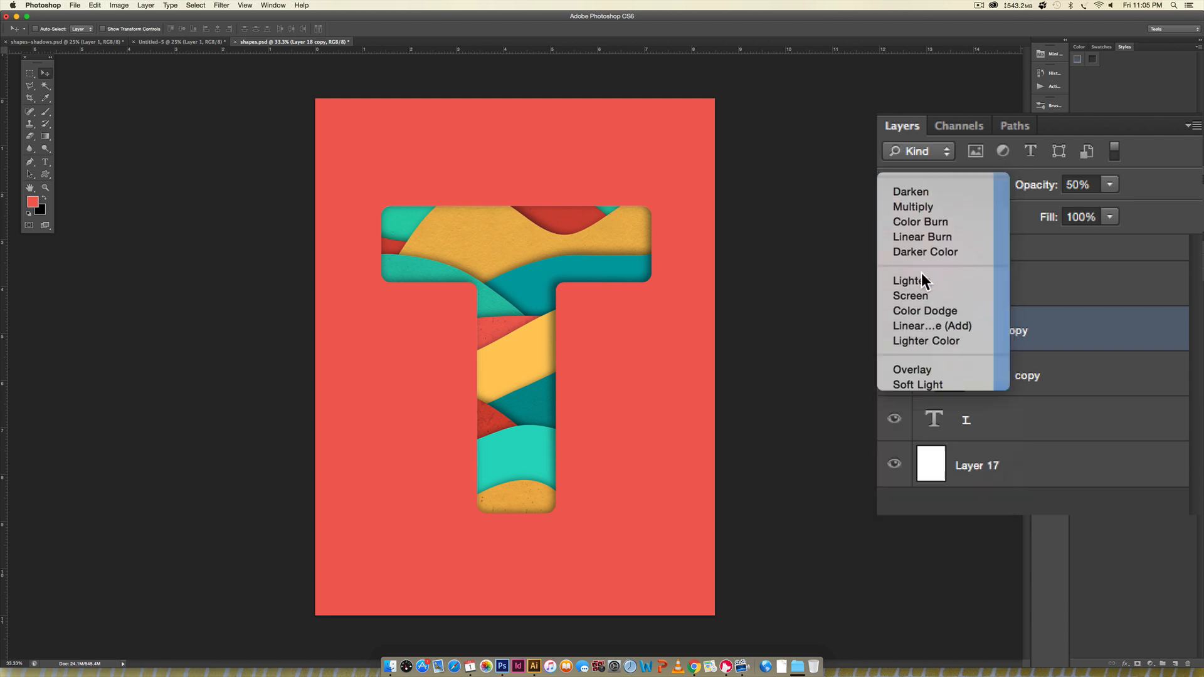
{"action": "left_click", "coordinate": [917, 241]}
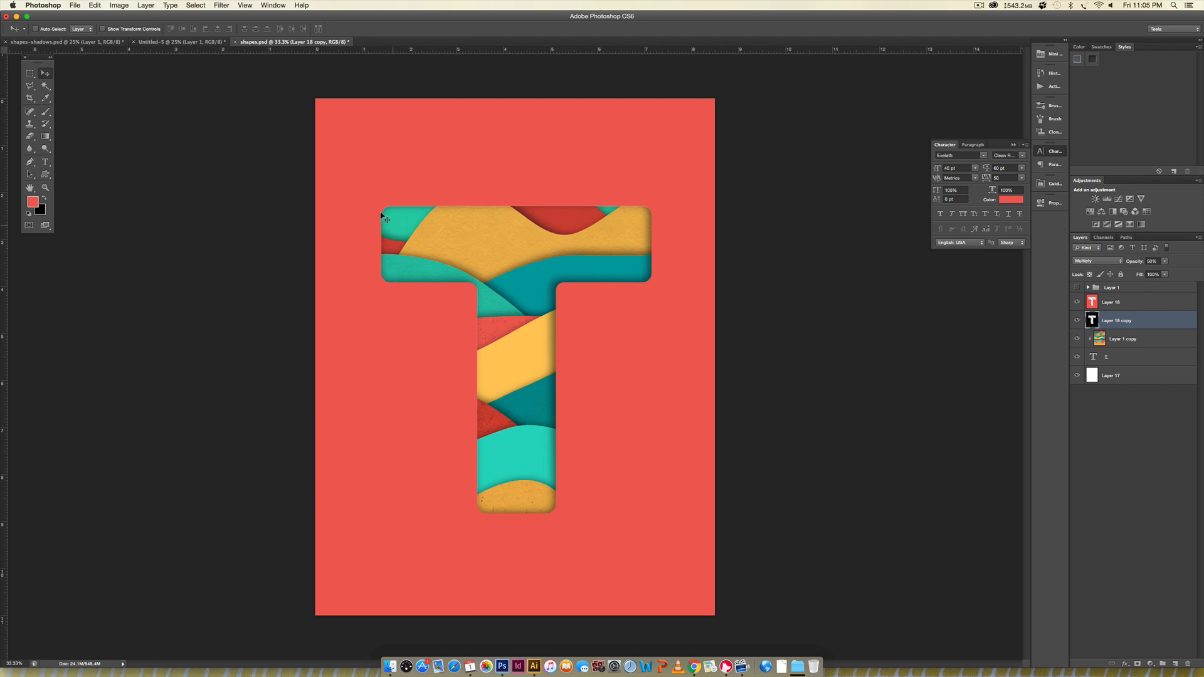
- Add a Drop Shadow to the coral Layer 18 with size 35 px, distance 9 px and 75% opacity
{"action": "left_click", "coordinate": [1129, 301]}
{"action": "double_click", "coordinate": [1153, 303]}
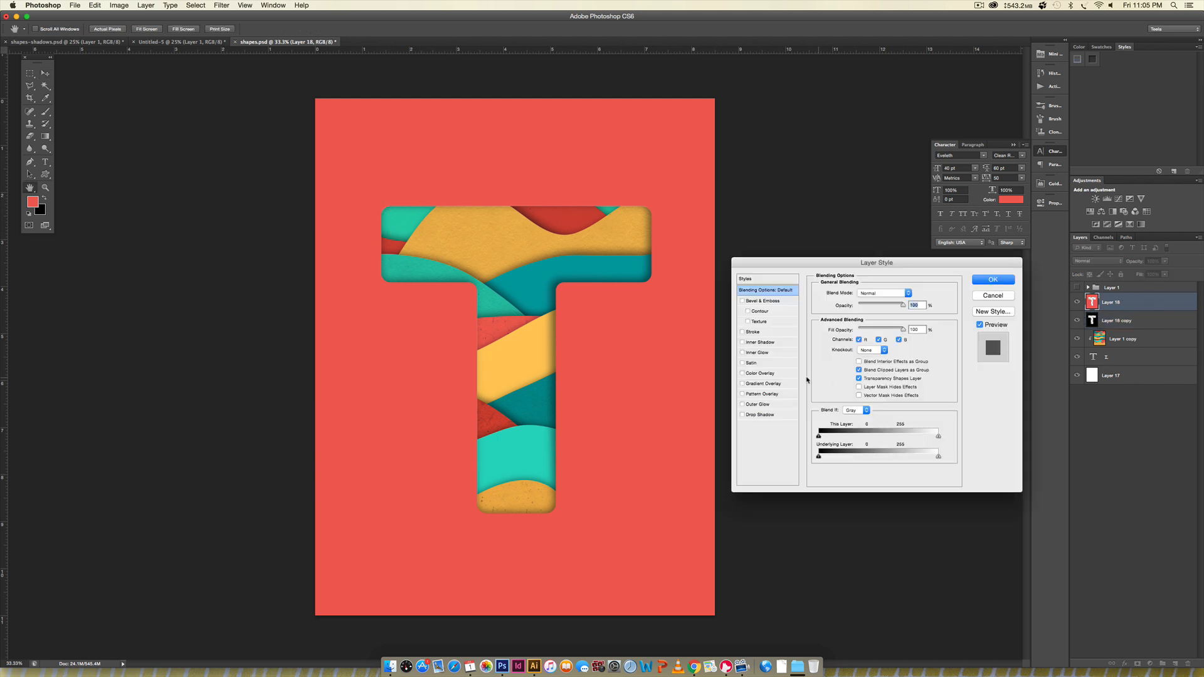
{"action": "left_click", "coordinate": [761, 414]}
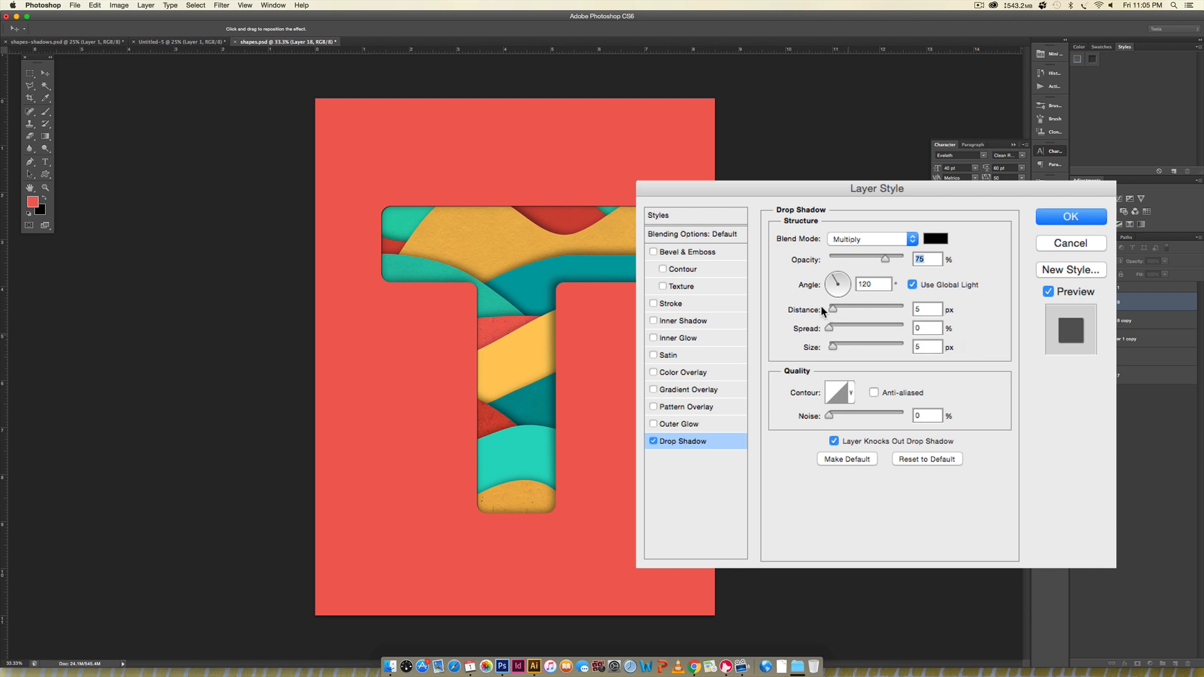
{"action": "left_click_drag", "start_coordinate": [834, 345], "coordinate": [844, 347]}
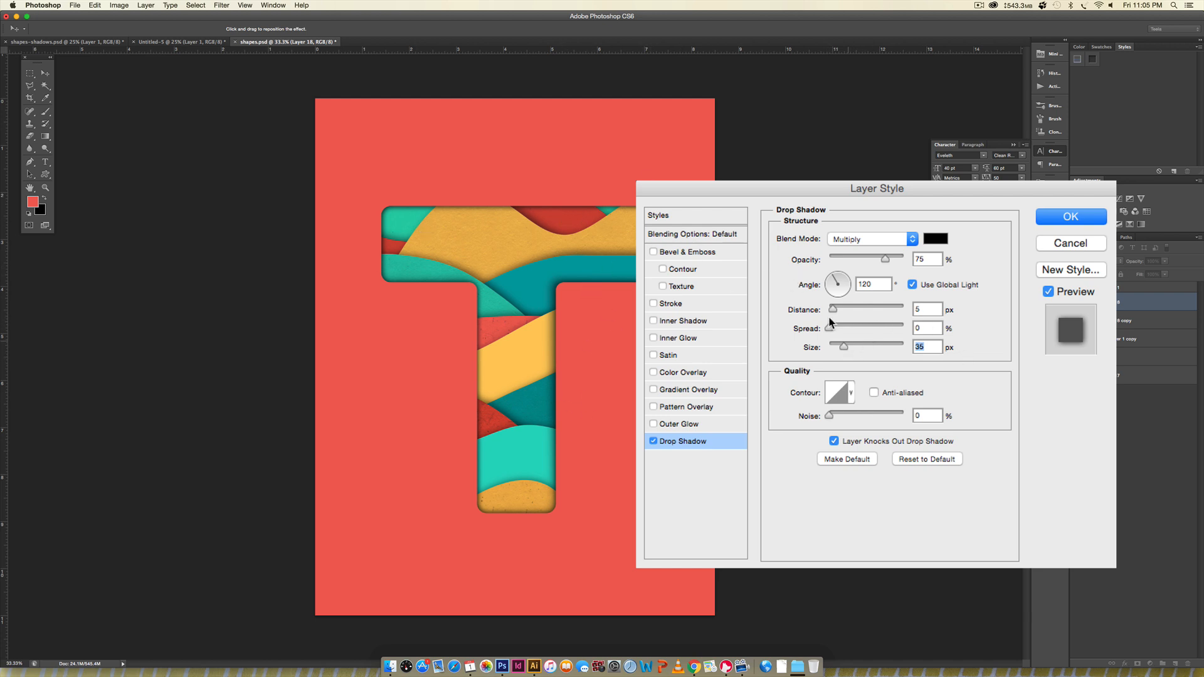
{"action": "left_click_drag", "start_coordinate": [834, 308], "coordinate": [834, 307]}
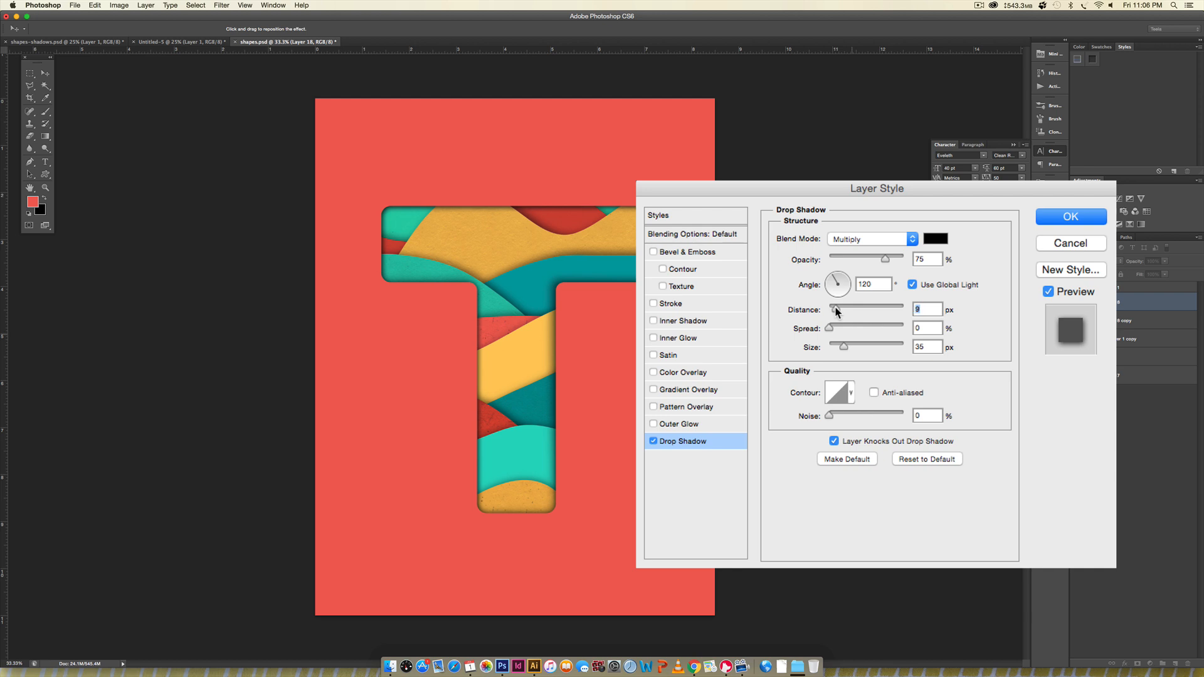
{"action": "left_click_drag", "start_coordinate": [933, 257], "coordinate": [863, 247]}
{"action": "type", "text": "65"}
{"action": "left_click_drag", "start_coordinate": [932, 259], "coordinate": [906, 239]}
{"action": "type", "text": "75"}
{"action": "left_click", "coordinate": [1082, 217]}
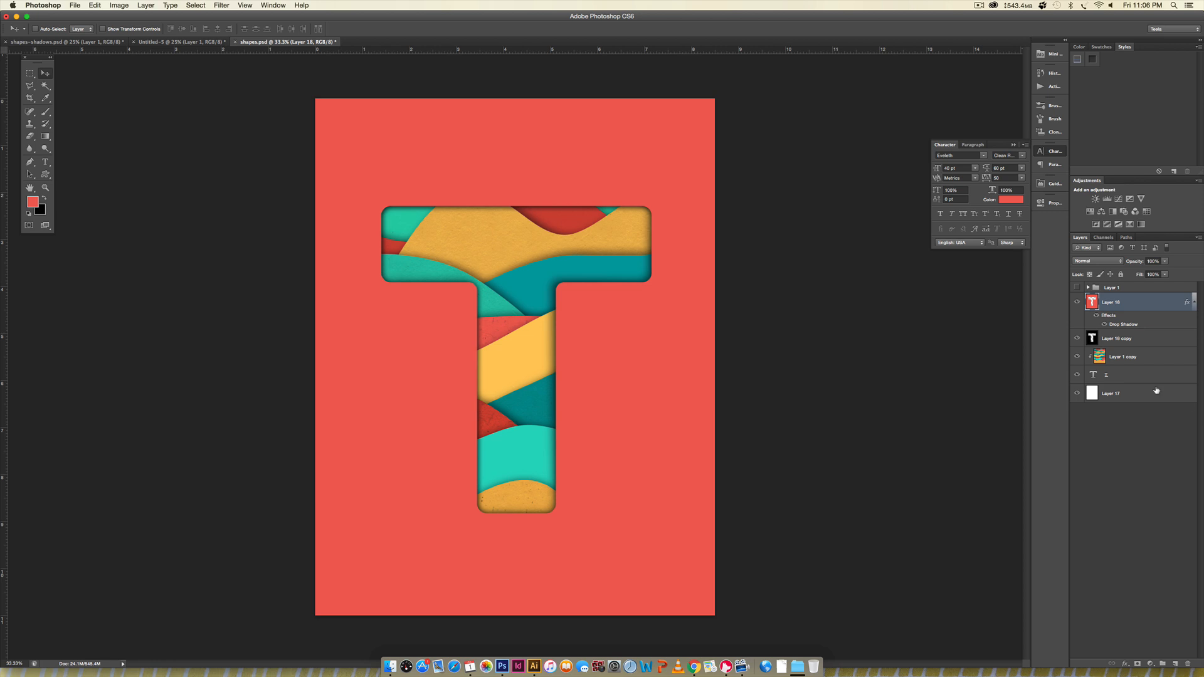
- Duplicate the T text layer above Layer 18 and set the copy's text color to white (ffffff)
{"action": "left_click", "coordinate": [1135, 376]}
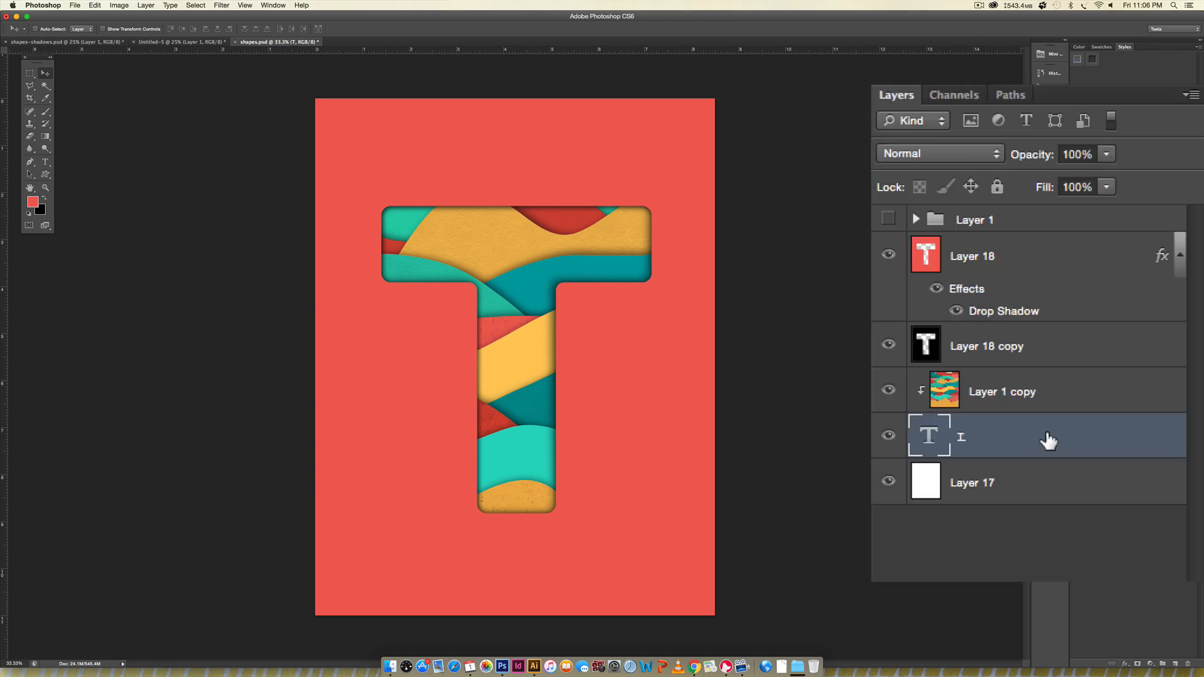
{"action": "left_click_drag", "start_coordinate": [1045, 438], "coordinate": [1004, 274]}
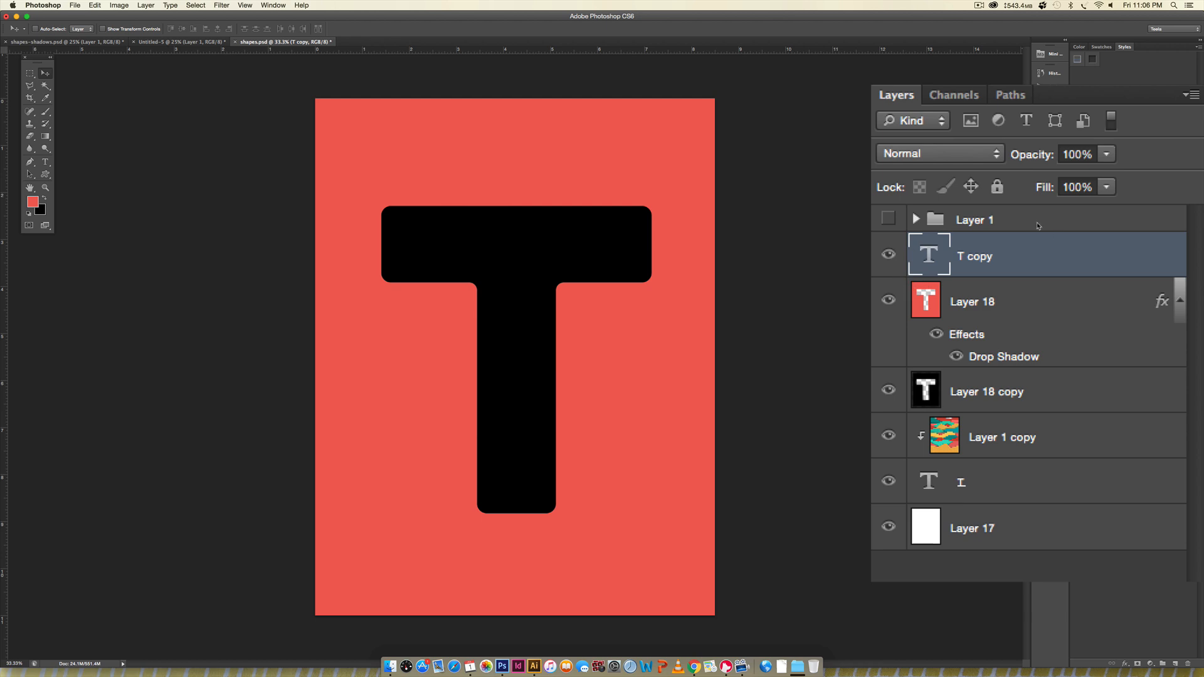
{"action": "left_click", "coordinate": [1014, 197]}
{"action": "left_click_drag", "start_coordinate": [886, 463], "coordinate": [828, 453]}
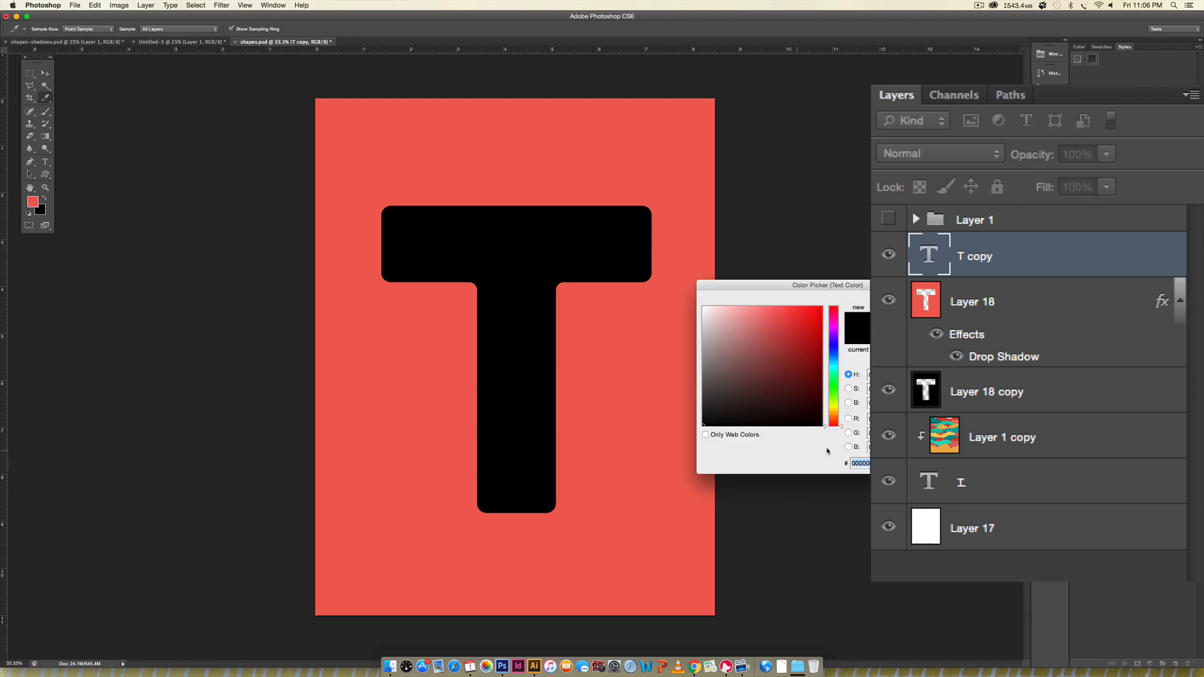
{"action": "type", "text": "ffffff"}
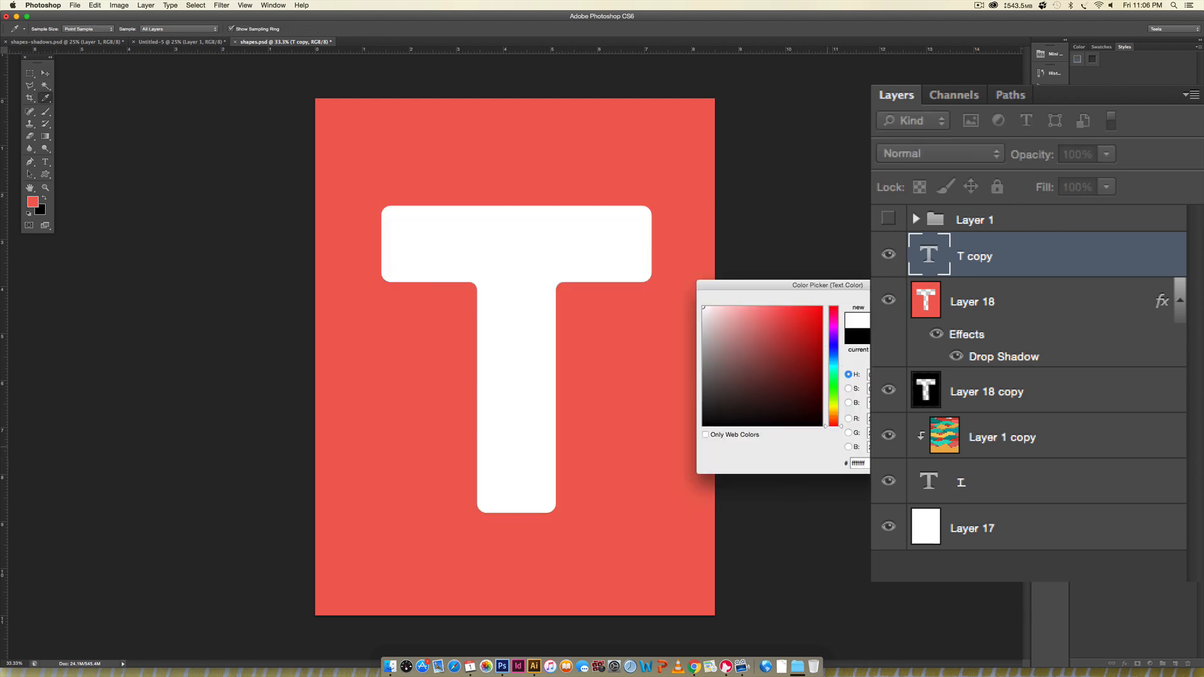
{"action": "key", "text": "Return"}
- Set the white T text layer above Layer 18 to the Multiply blend mode and enable an Outer Glow on it
{"action": "left_click", "coordinate": [922, 157]}
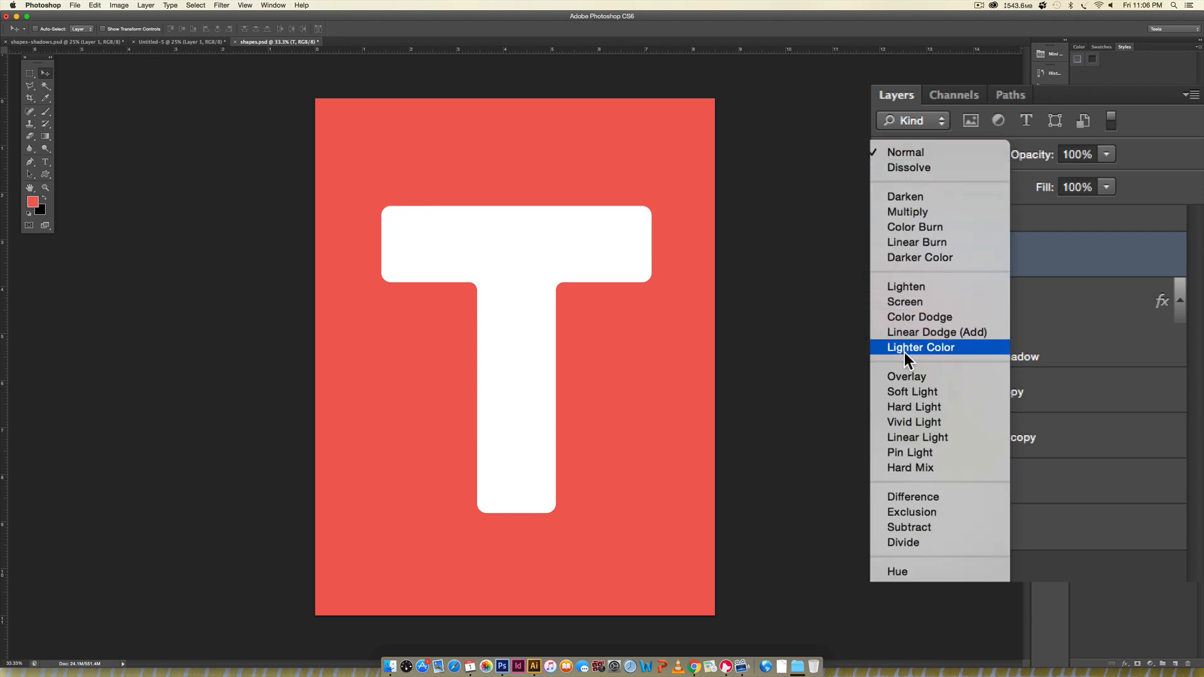
{"action": "left_click", "coordinate": [908, 212]}
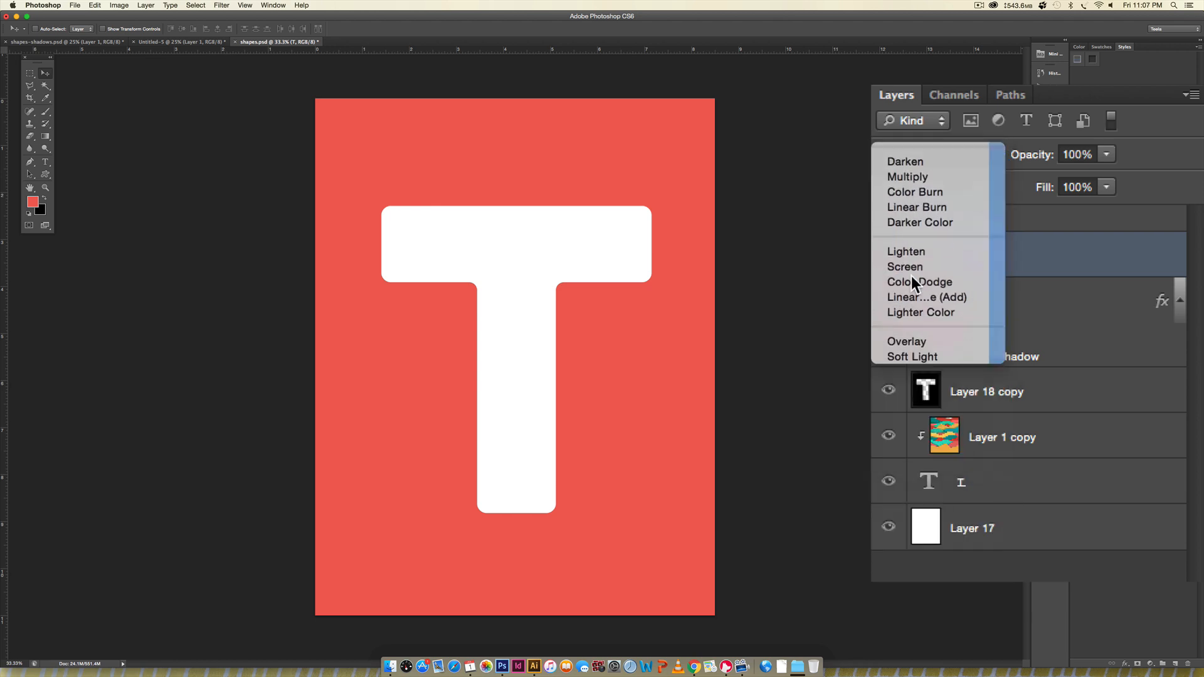
{"action": "double_click", "coordinate": [1175, 303]}
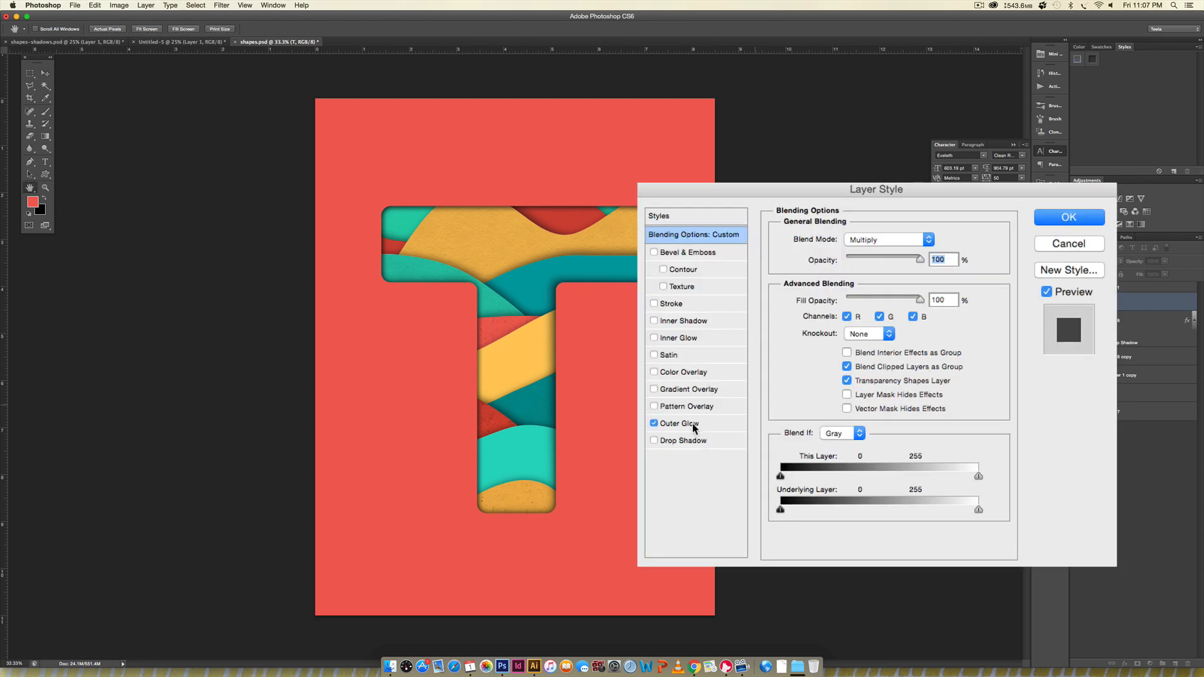
{"action": "left_click", "coordinate": [757, 403]}
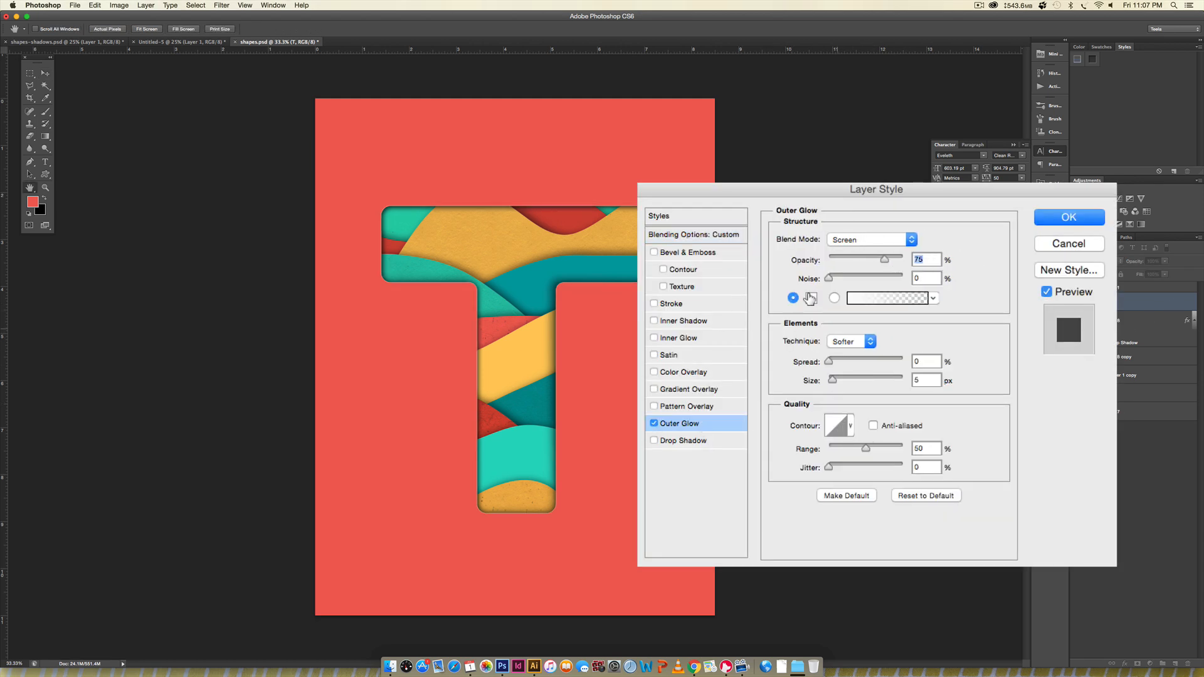
- Set the Outer Glow color to a lighter tint of the coral sampled from the canvas background
{"action": "left_click", "coordinate": [811, 299]}
{"action": "left_click", "coordinate": [615, 333]}
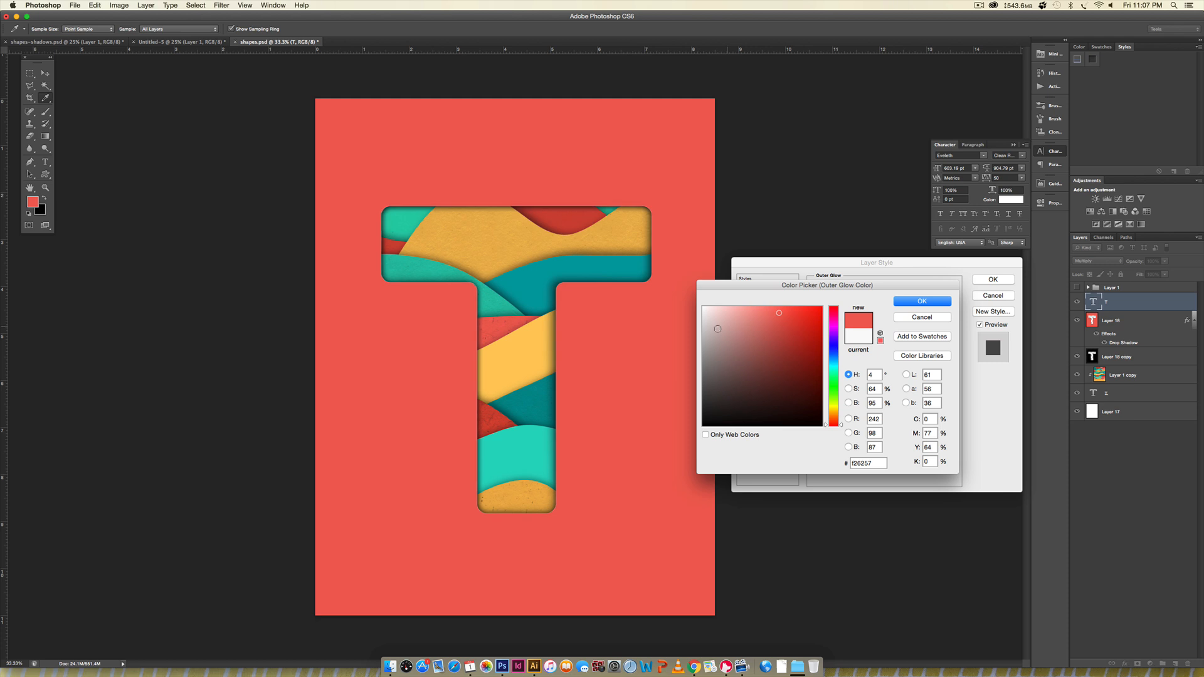
{"action": "left_click", "coordinate": [756, 308]}
{"action": "left_click", "coordinate": [916, 307]}
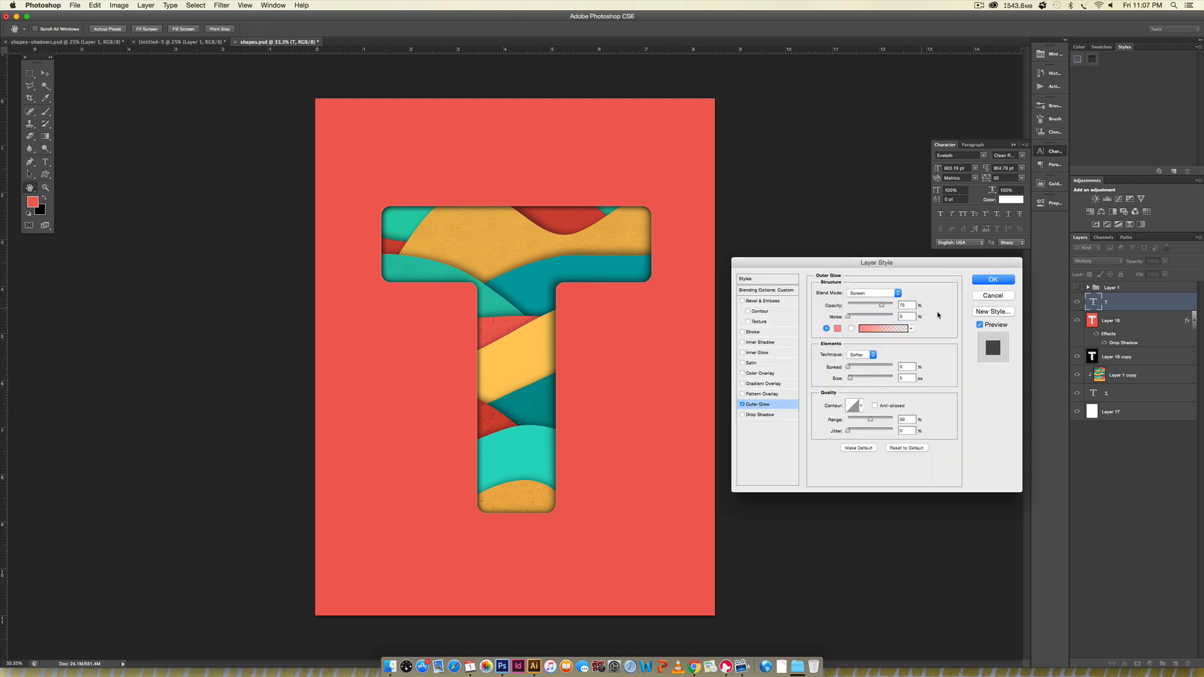
- Set the Outer Glow to 20% opacity, increase its size to slightly above 87 px, and apply the layer style
{"action": "left_click_drag", "start_coordinate": [851, 378], "coordinate": [855, 370]}
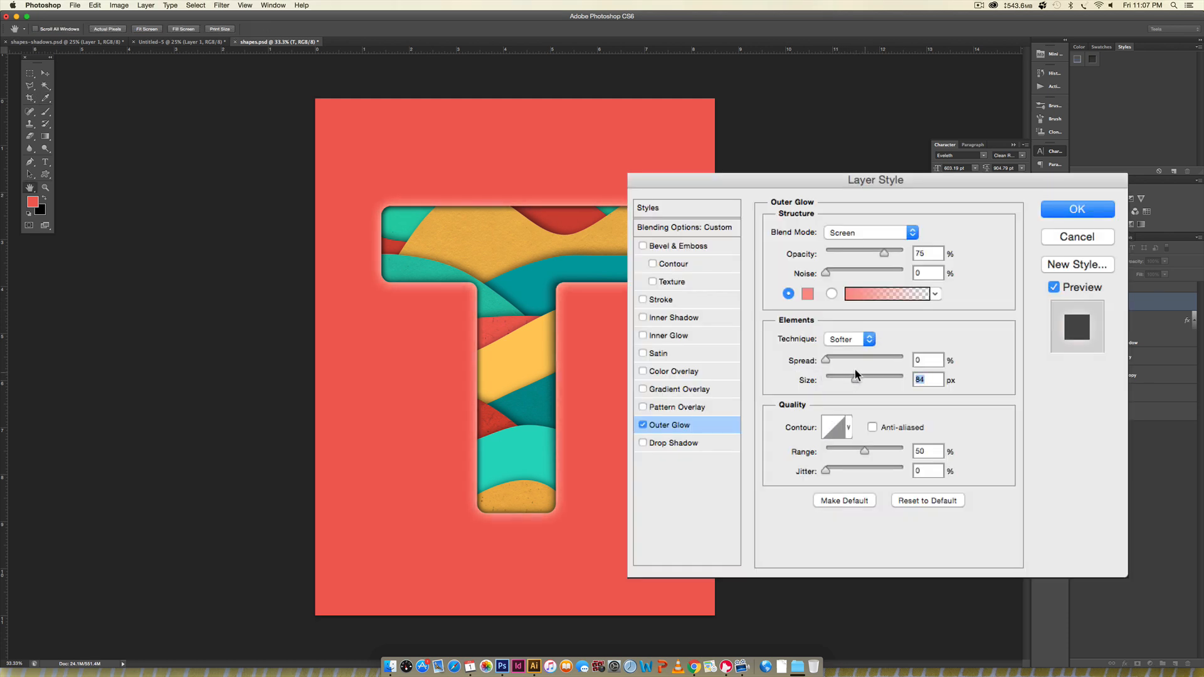
{"action": "left_click", "coordinate": [921, 254]}
{"action": "type", "text": "20"}
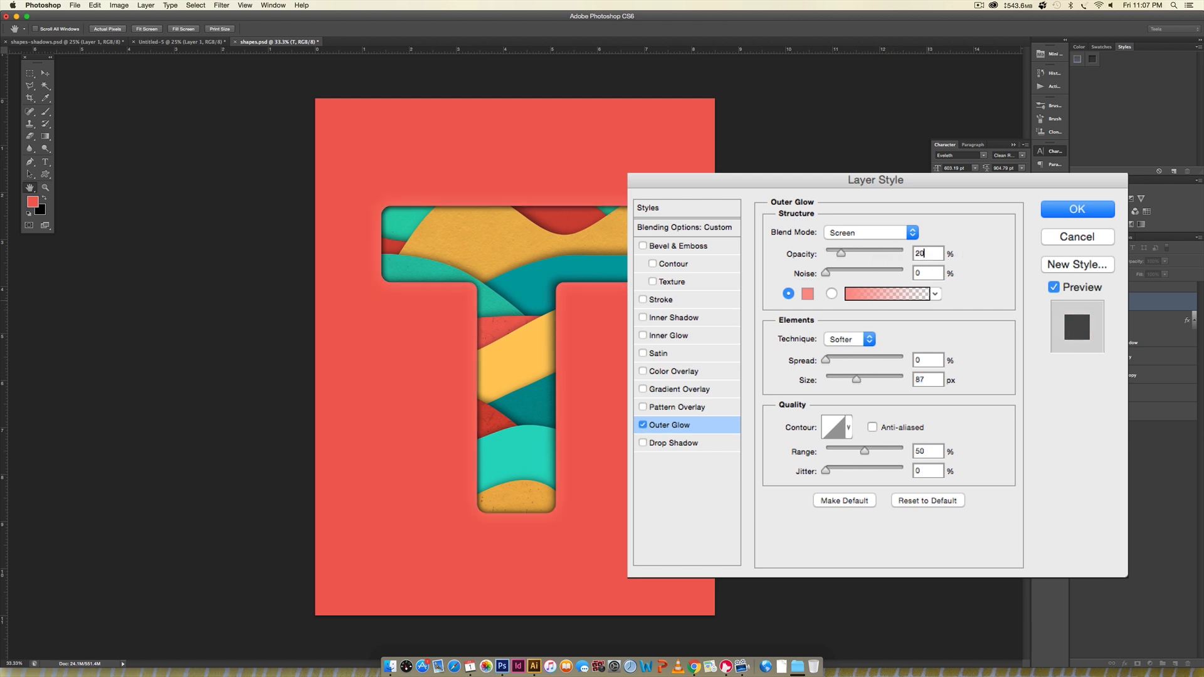
{"action": "left_click_drag", "start_coordinate": [857, 379], "coordinate": [864, 379]}
{"action": "left_click", "coordinate": [1078, 209]}
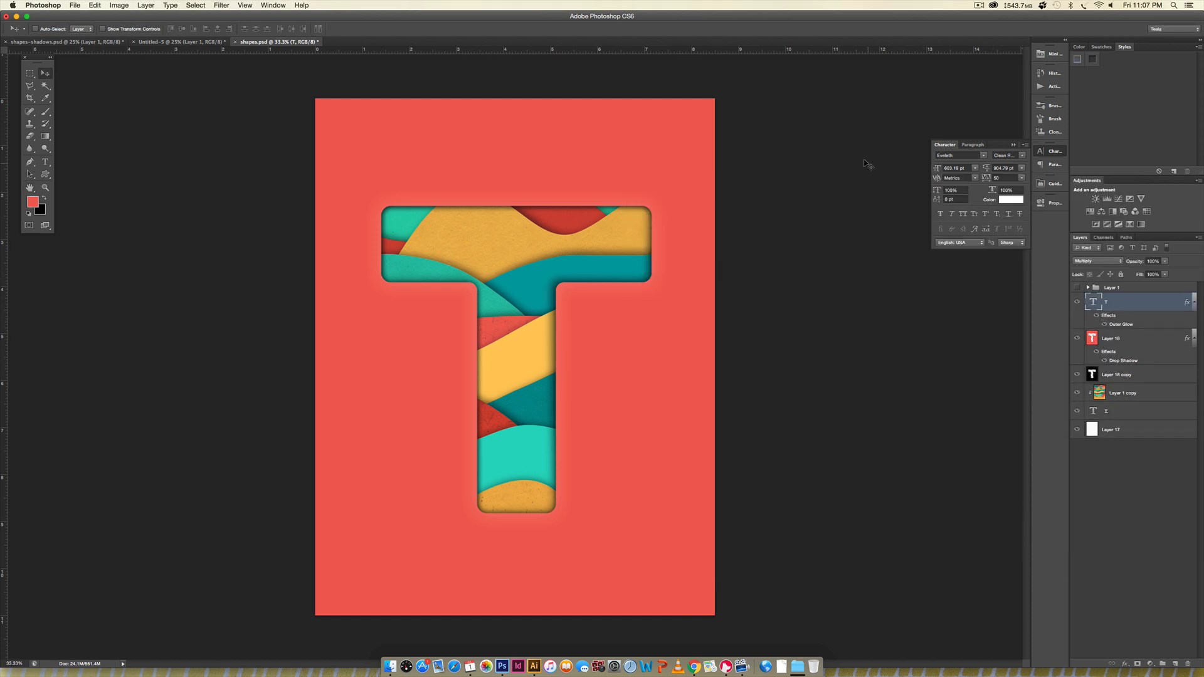
{"action": "key", "text": "super+minus"}
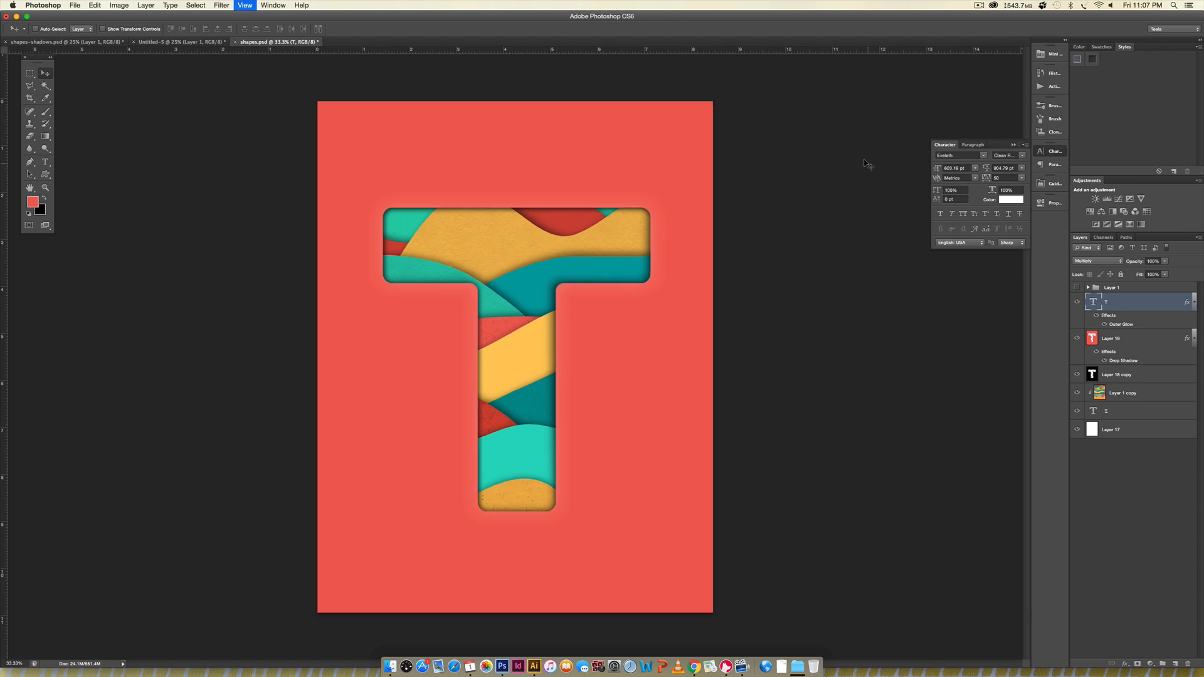